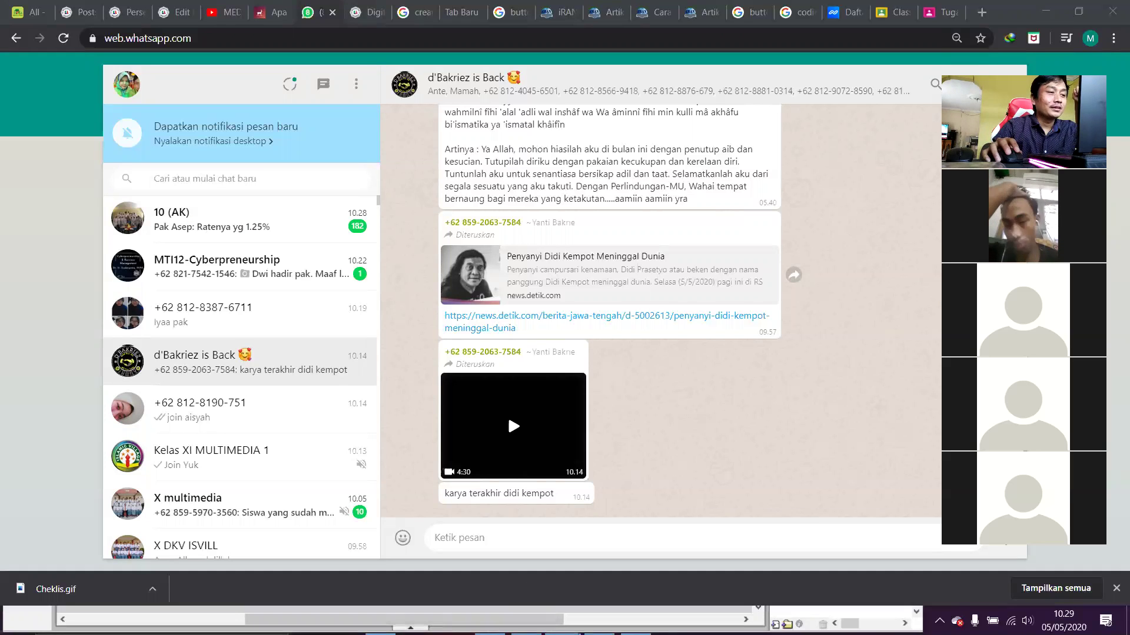
# - Switch to Macromedia Flash Professional 8 and close the Untitled-4 document without saving its changes
pyautogui.press('super')
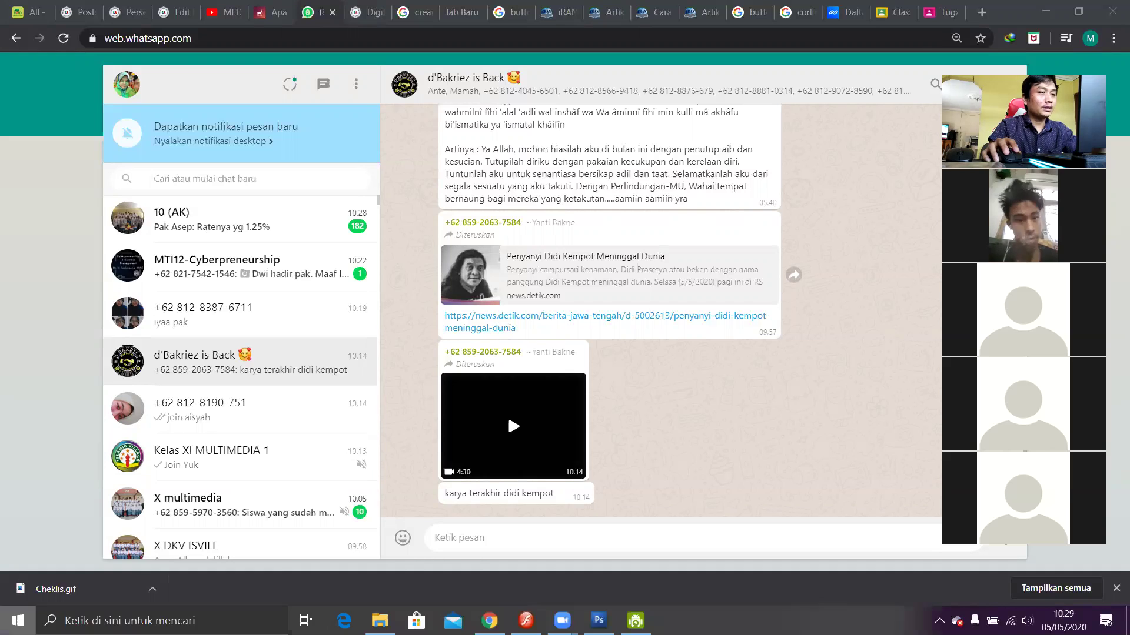
pyautogui.click(526, 621)
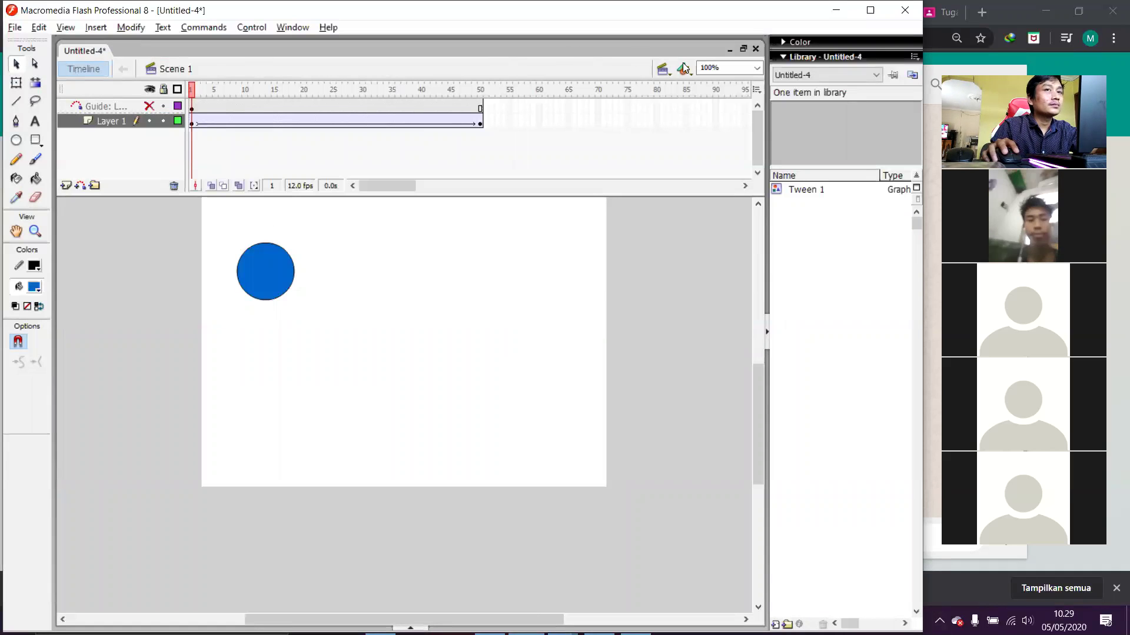
pyautogui.click(757, 51)
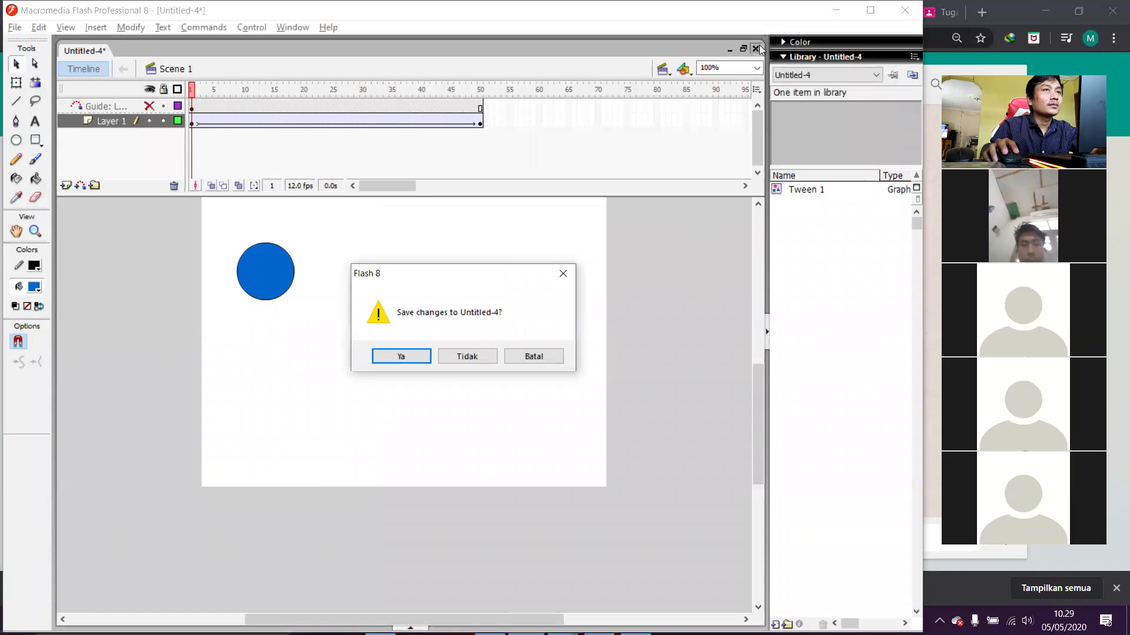
pyautogui.click(467, 356)
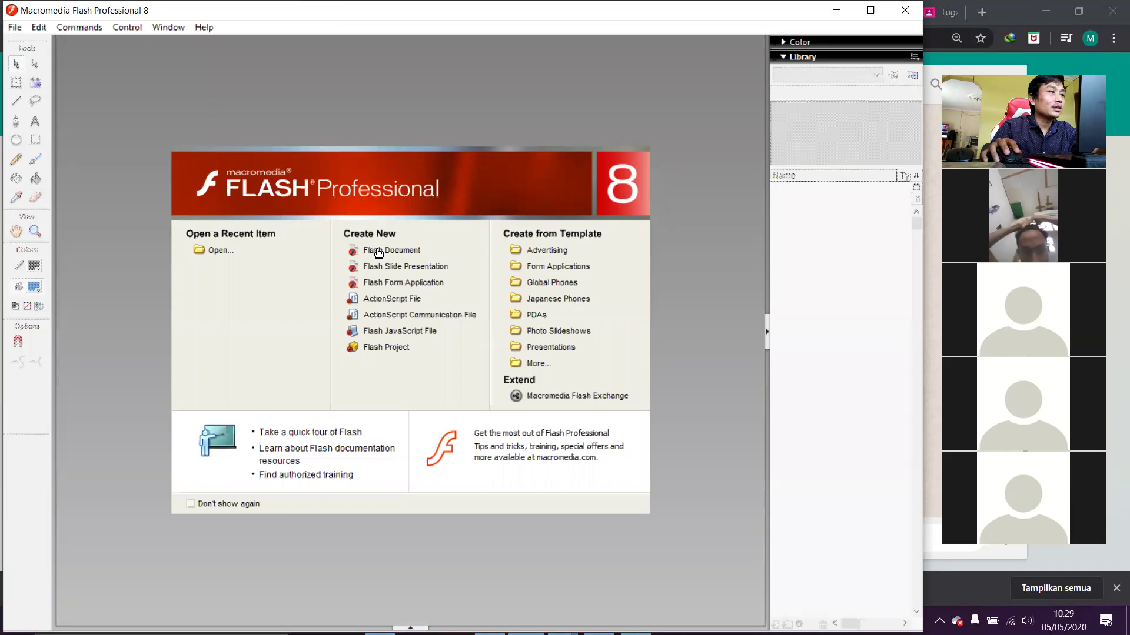
# - Create a new blank Flash document and rename its layer to "bola"
pyautogui.click(379, 251)
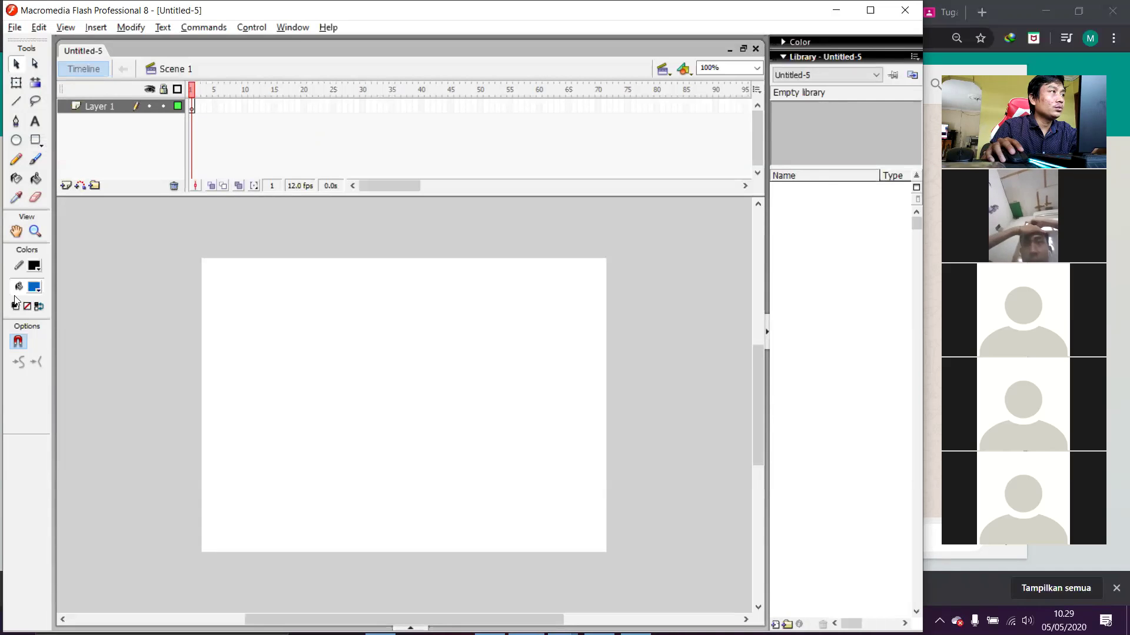
pyautogui.click(247, 128)
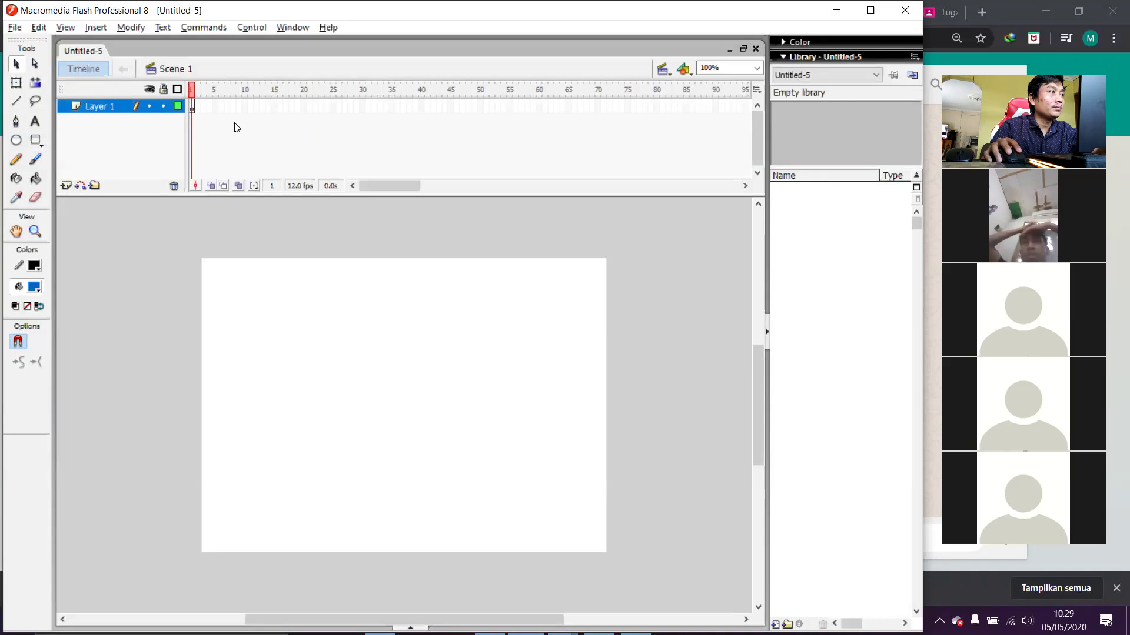
pyautogui.doubleClick(96, 105)
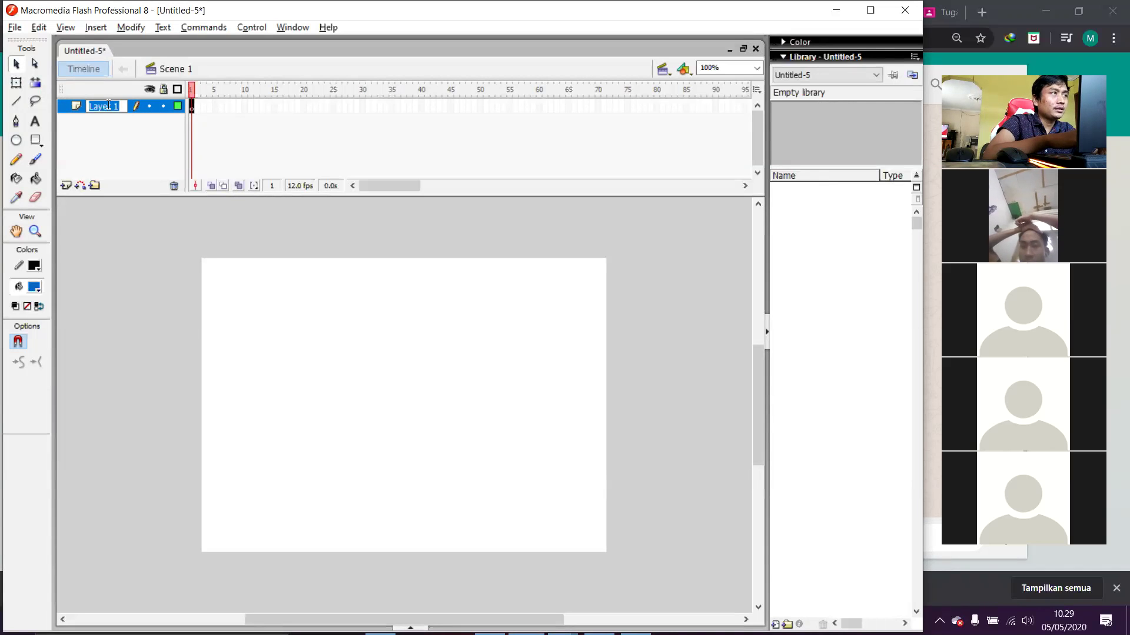
pyautogui.press('BackSpace')
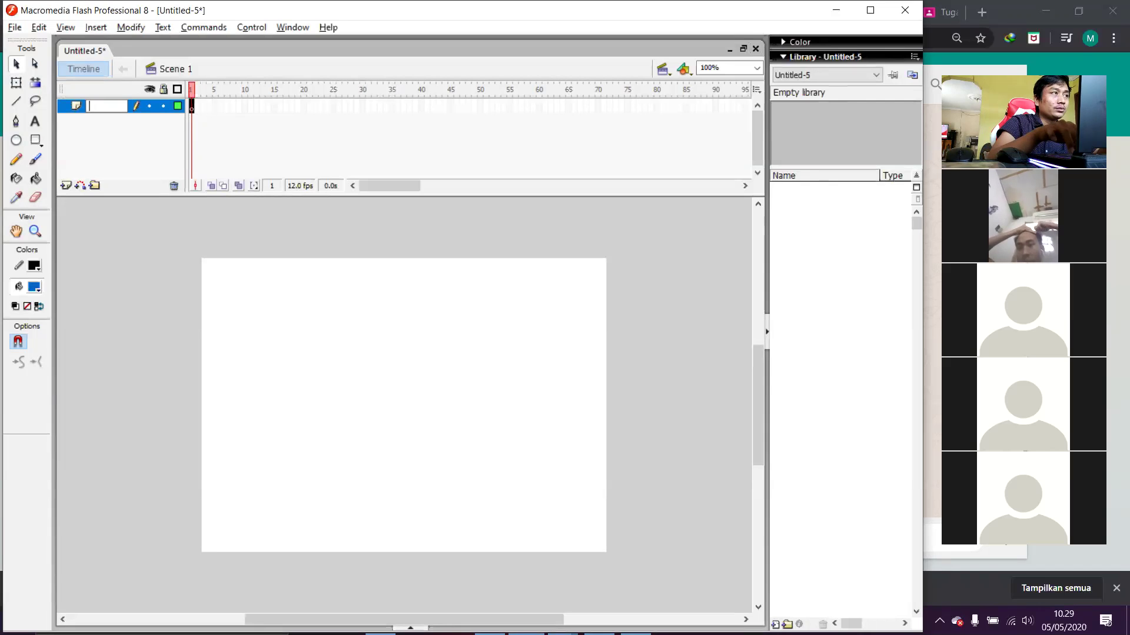
pyautogui.write('bola')
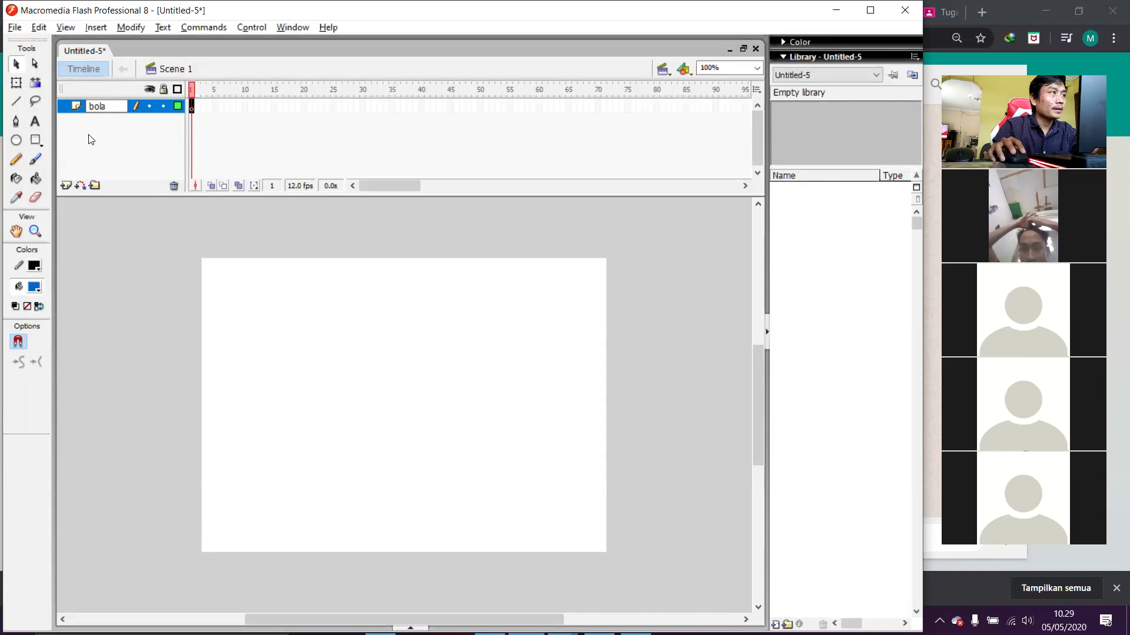
pyautogui.press('Return')
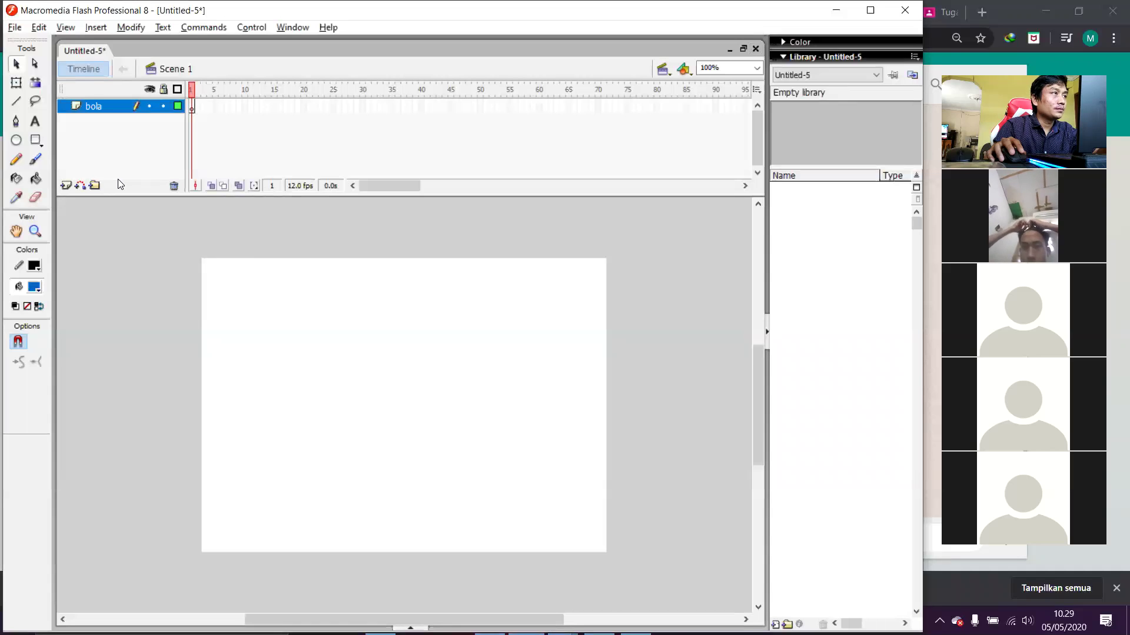
# - Draw a small blue circle with the Oval tool near the stage's upper-left corner on frame 1 of the bola layer
pyautogui.click(193, 109)
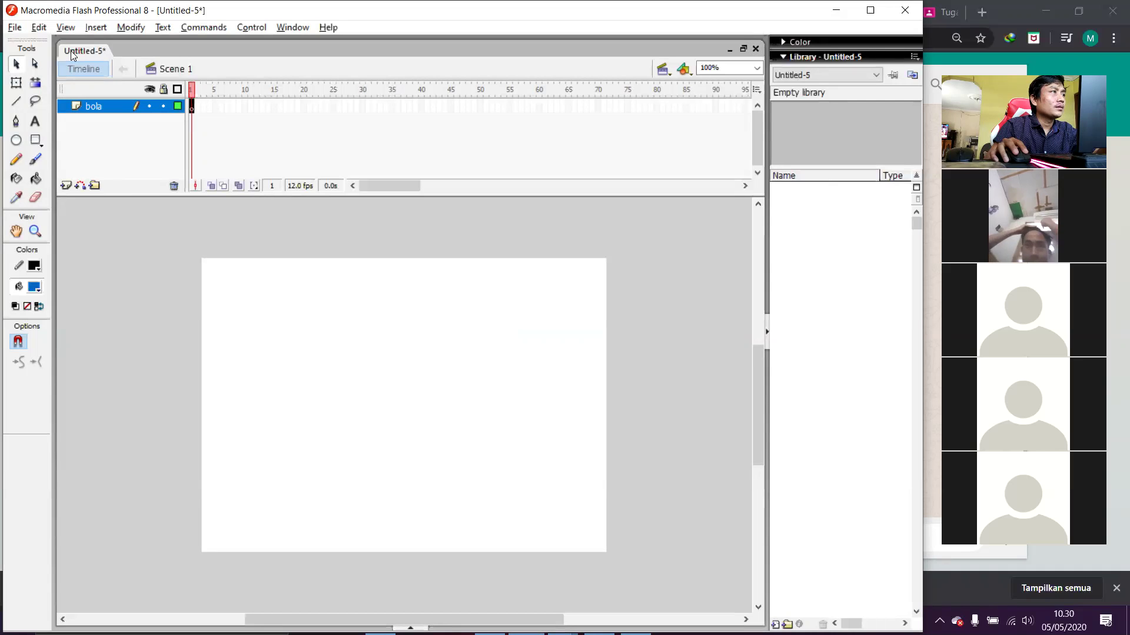
pyautogui.rightClick(94, 51)
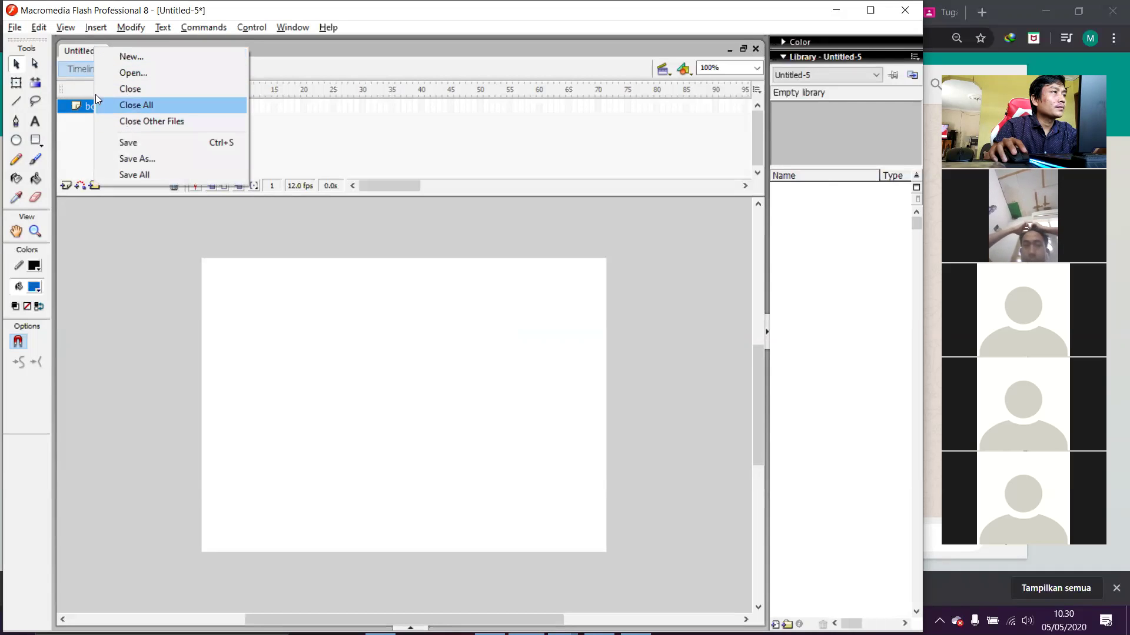
pyautogui.press('Escape')
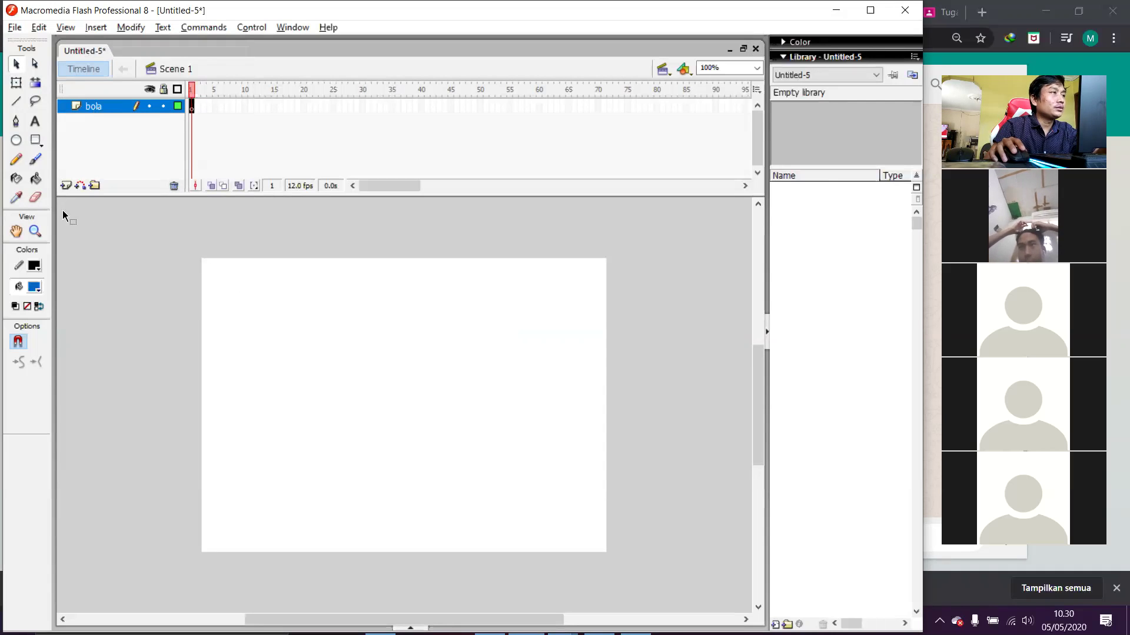
pyautogui.click(17, 140)
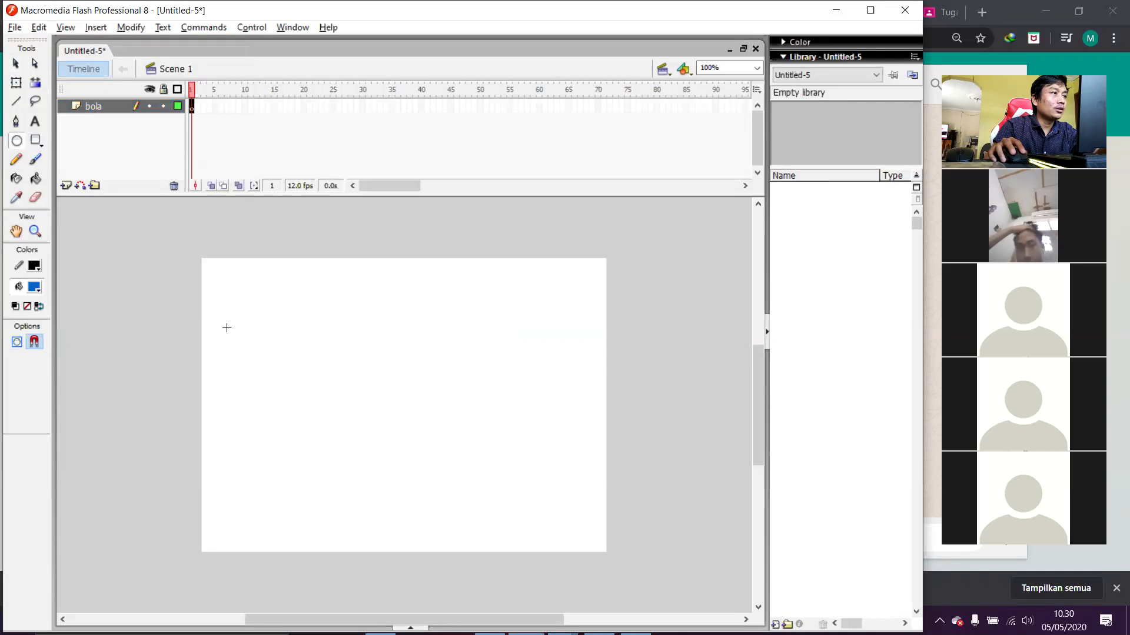
pyautogui.moveTo(226, 322); pyautogui.dragTo(271, 373)
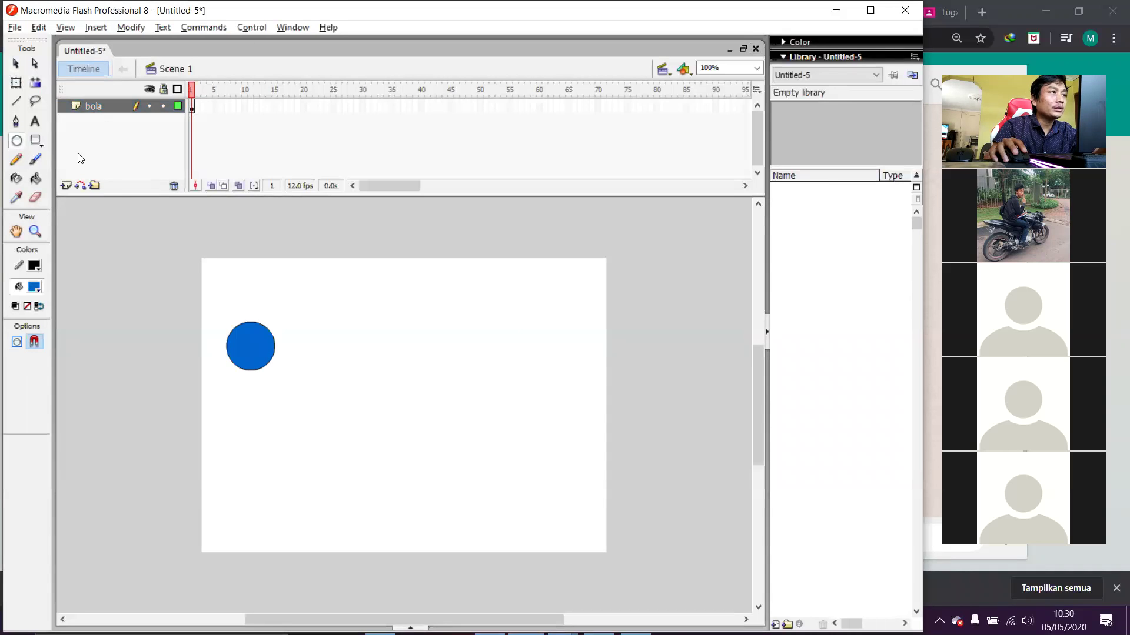
# - Add a motion guide layer above the bola layer
pyautogui.click(81, 186)
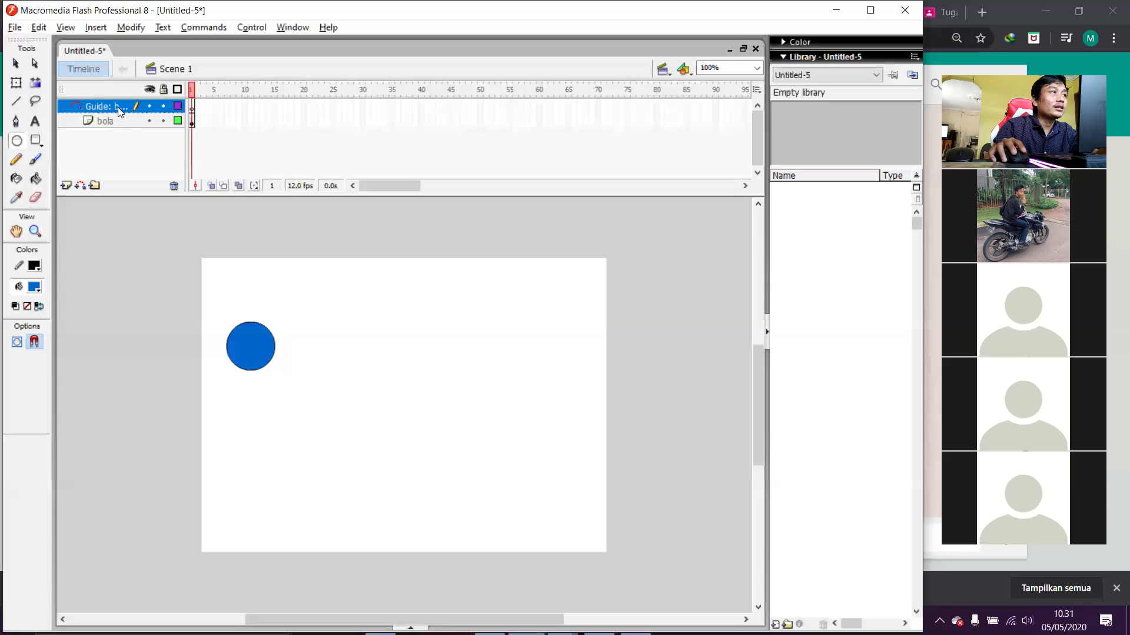
pyautogui.click(103, 120)
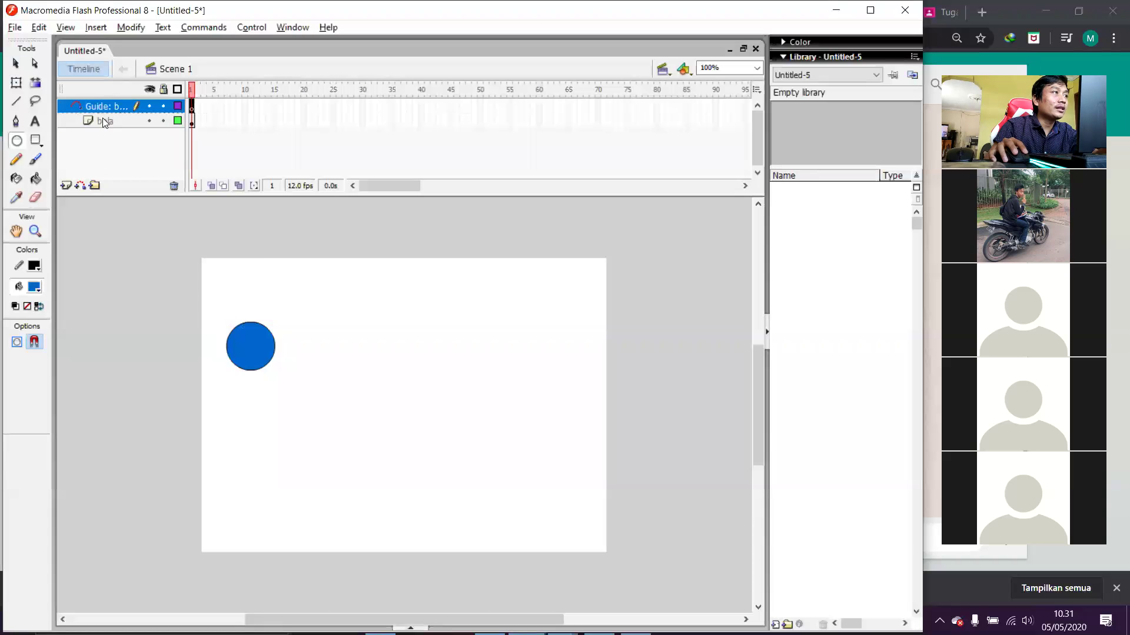
pyautogui.click(103, 108)
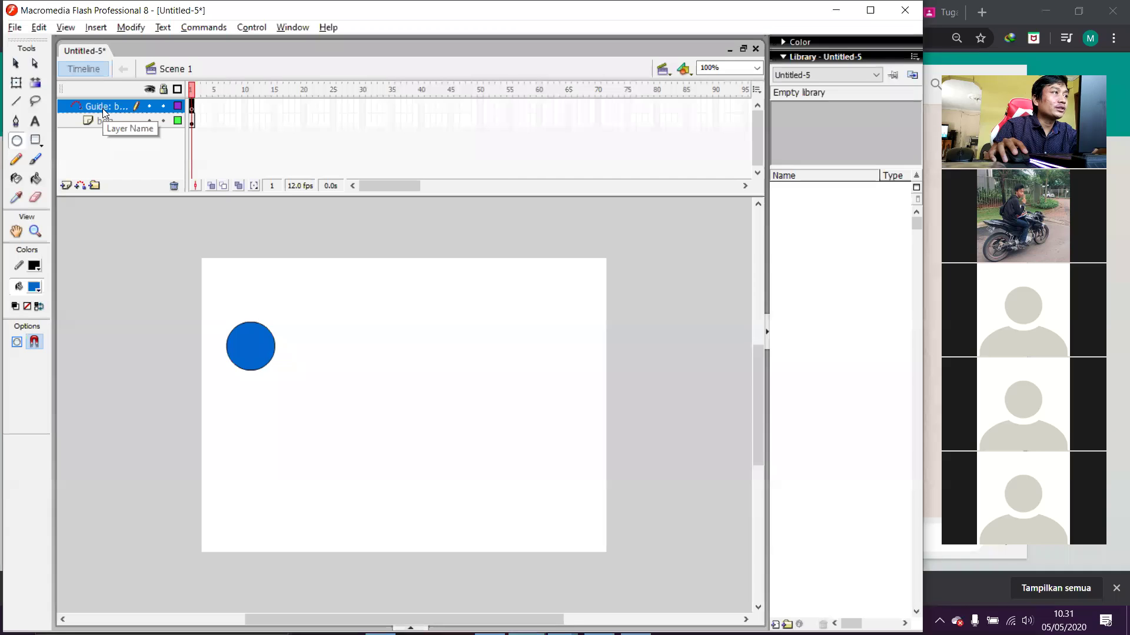
pyautogui.click(101, 120)
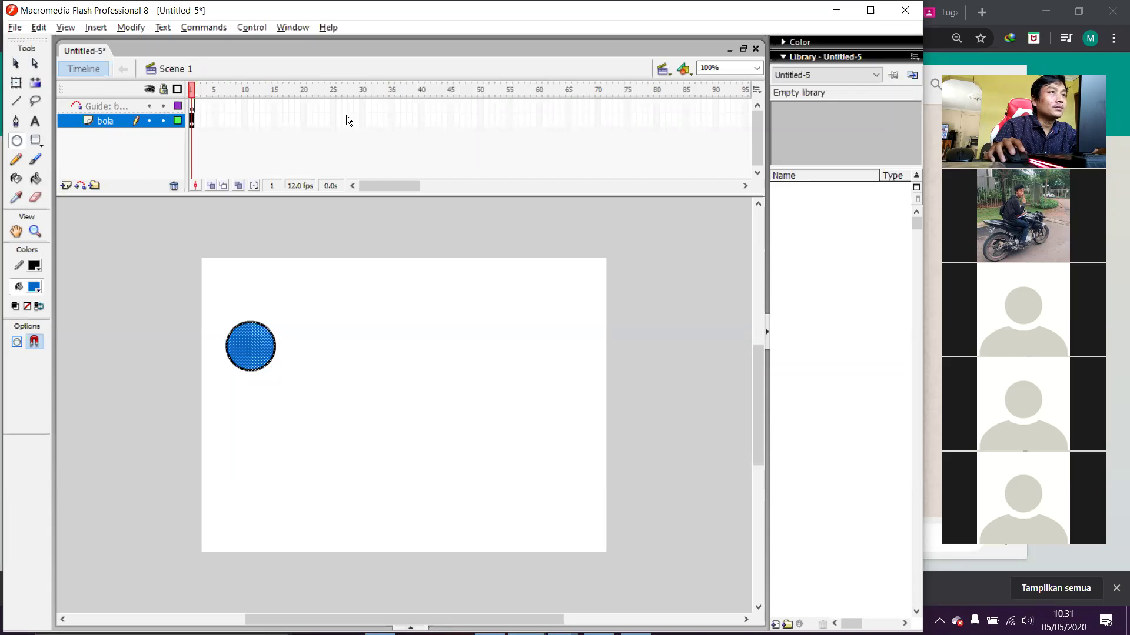
# - Extend both the guide layer and the bola layer by inserting a frame at frame 50
pyautogui.click(478, 104)
pyautogui.rightClick(477, 106)
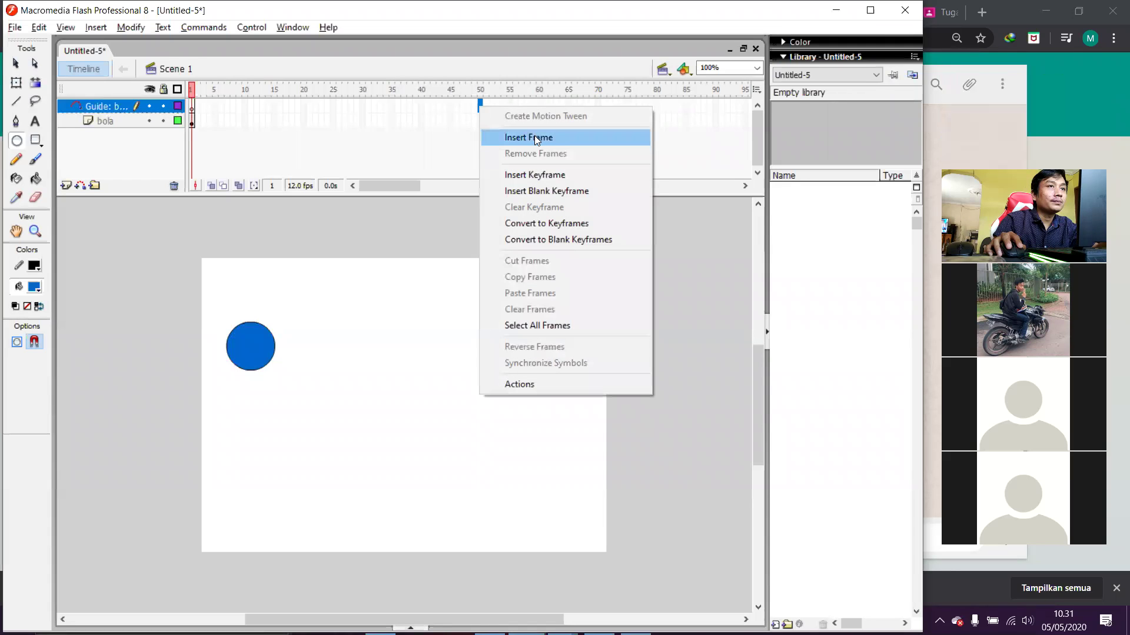
pyautogui.click(534, 135)
pyautogui.click(480, 120)
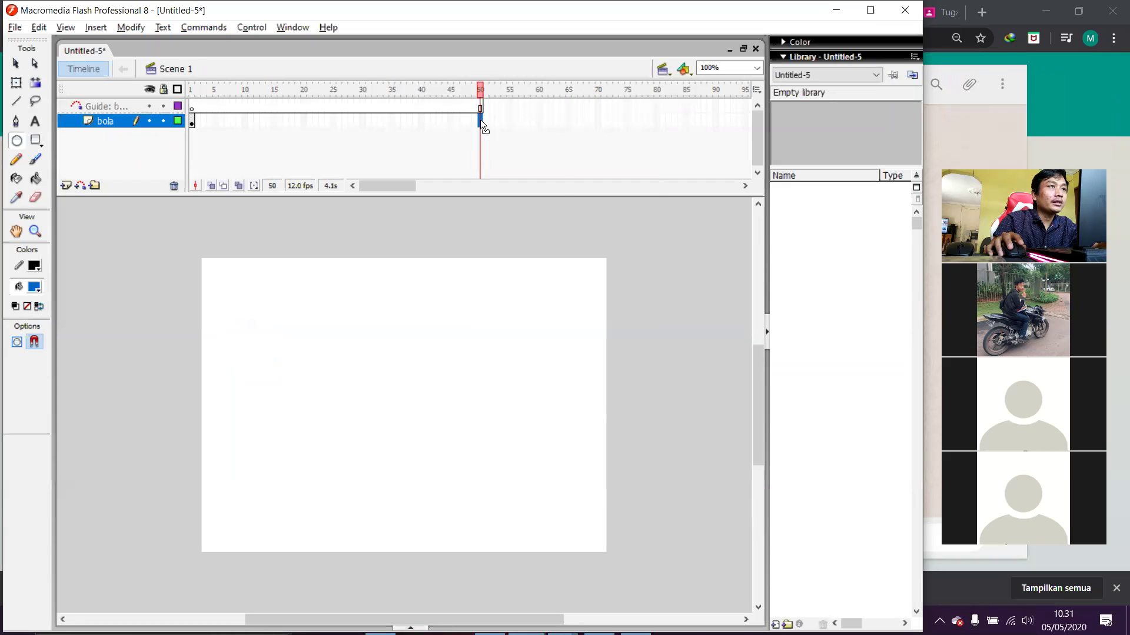
pyautogui.rightClick(480, 120)
pyautogui.click(533, 150)
pyautogui.click(460, 123)
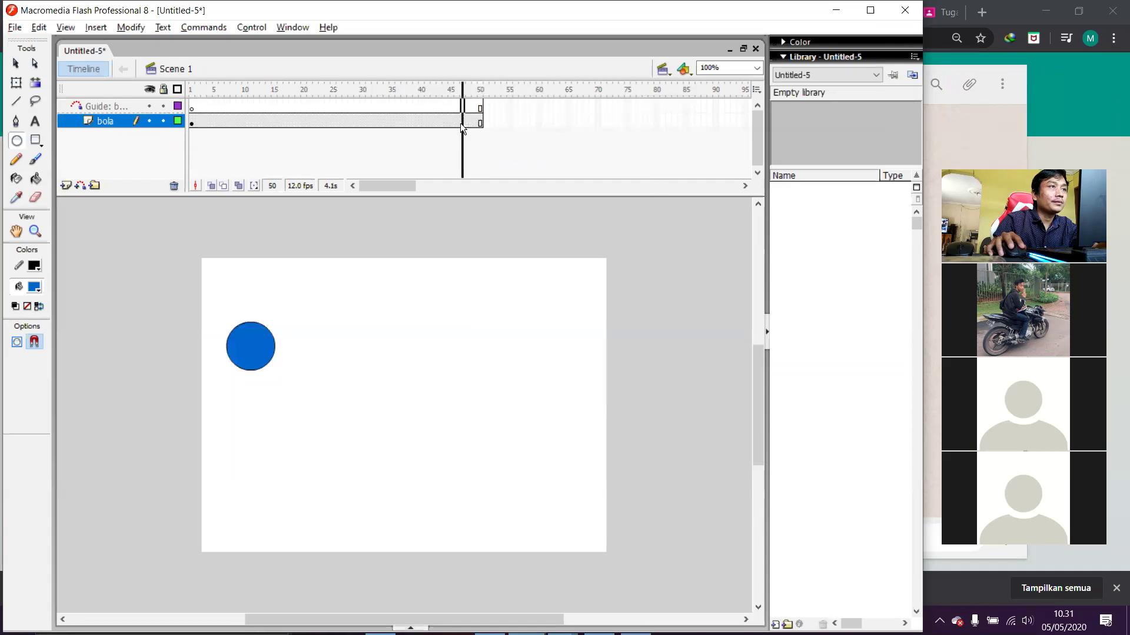
pyautogui.moveTo(462, 106)
pyautogui.mouseDown()
pyautogui.moveTo(476, 111)
pyautogui.moveTo(323, 107)
pyautogui.moveTo(463, 112)
pyautogui.mouseUp()
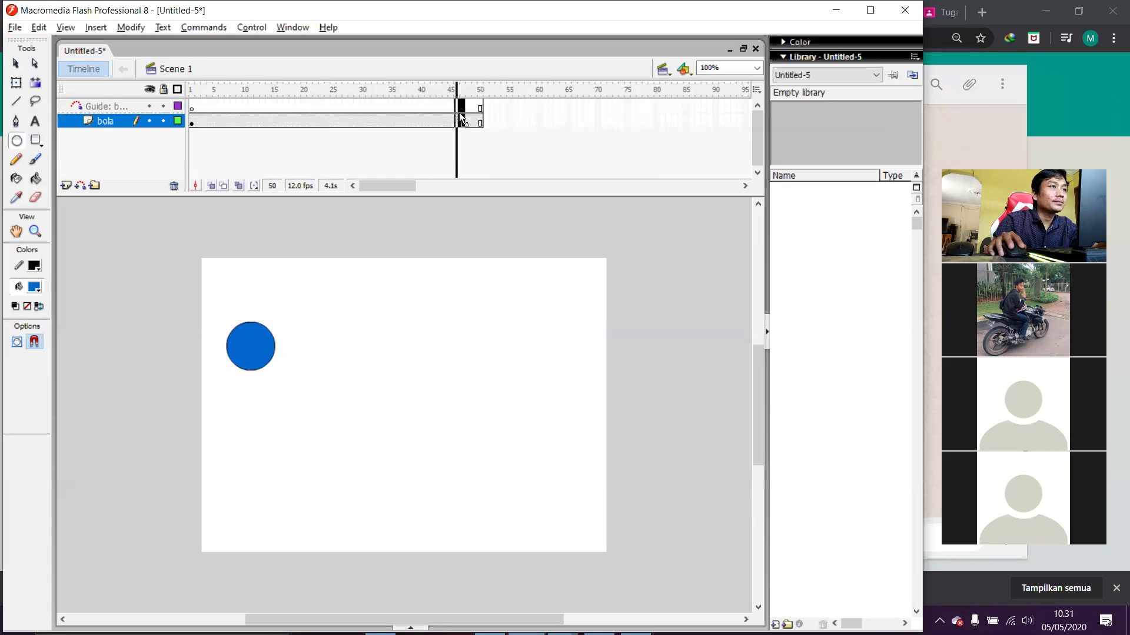
pyautogui.click(485, 118)
pyautogui.click(463, 122)
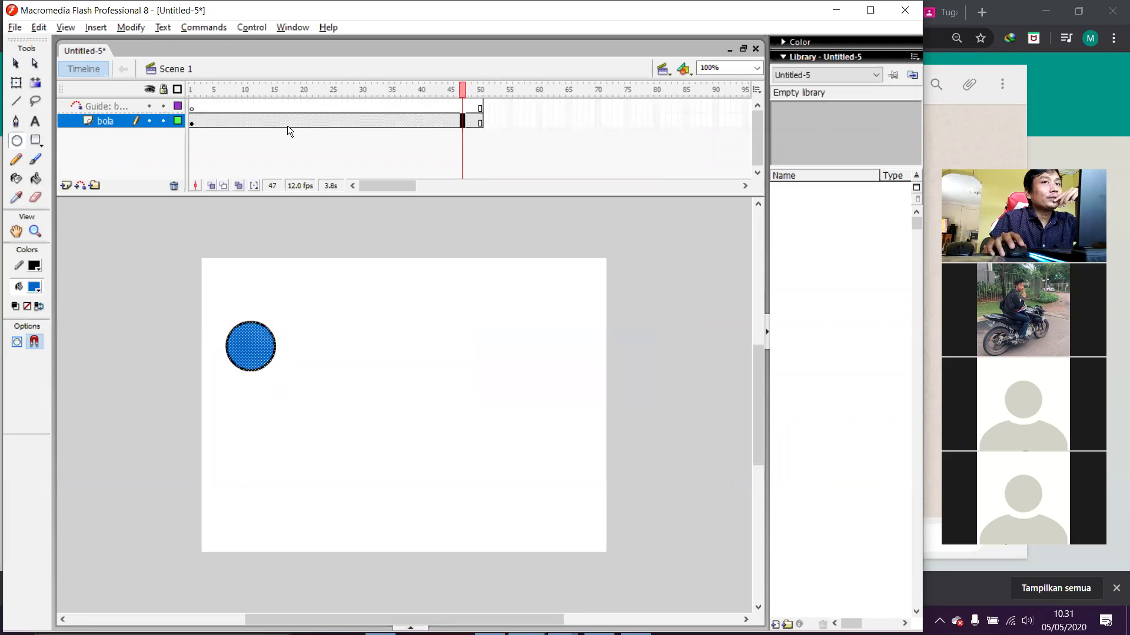
pyautogui.click(215, 146)
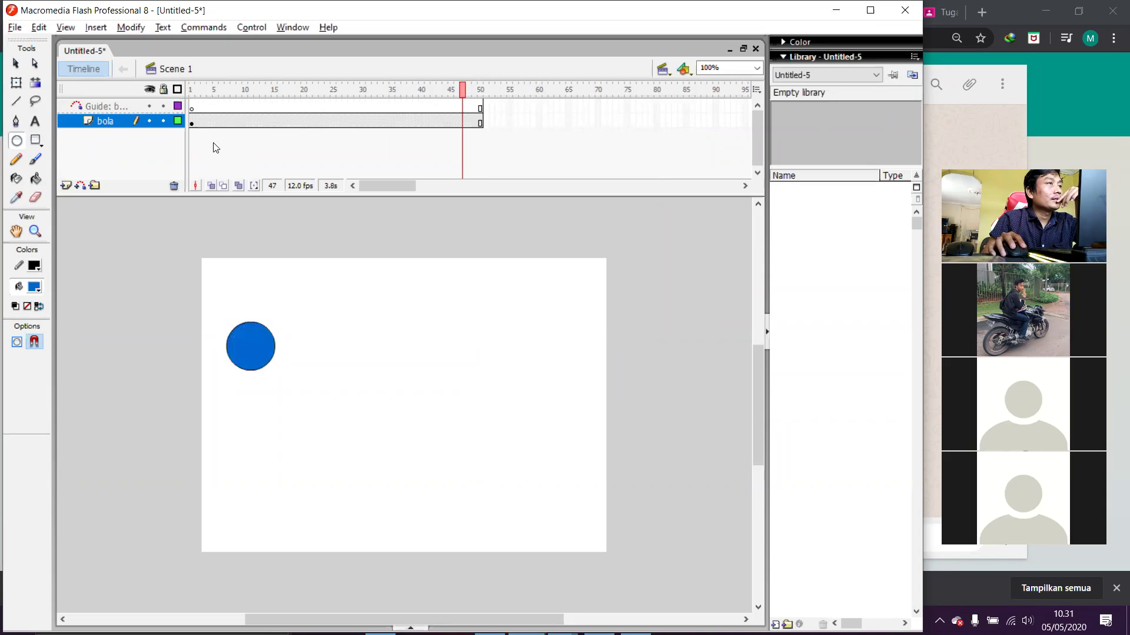
pyautogui.click(192, 122)
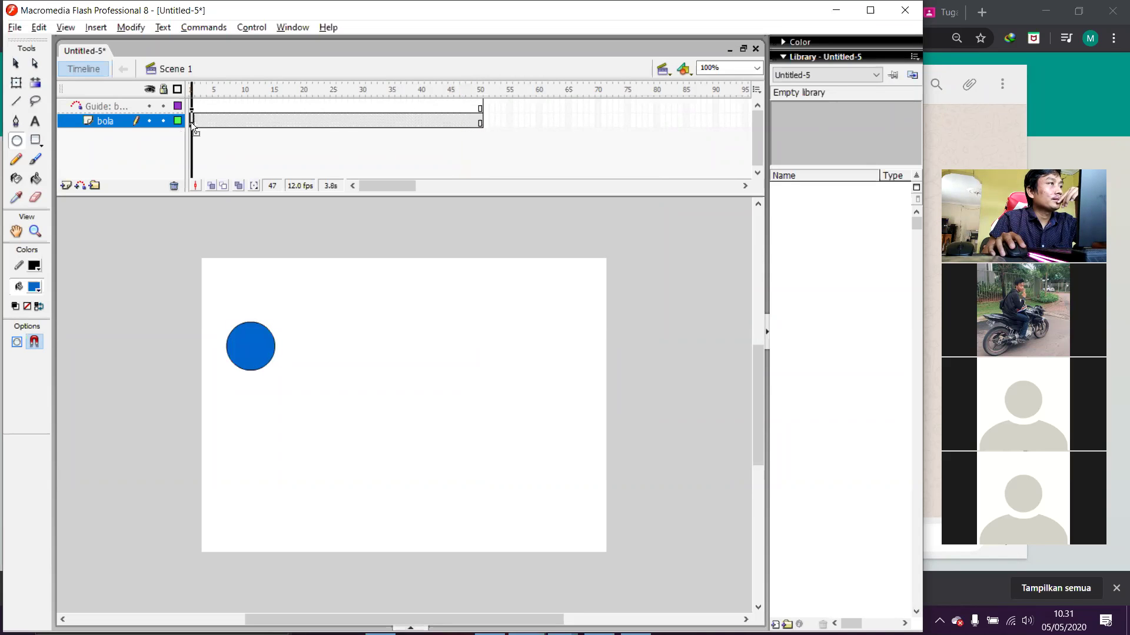
pyautogui.click(191, 122)
# - On the guide layer's first frame, draw a bouncing path of shrinking arcs from the ball to the stage's lower-right corner with the Pencil tool in Smooth mode
pyautogui.click(191, 105)
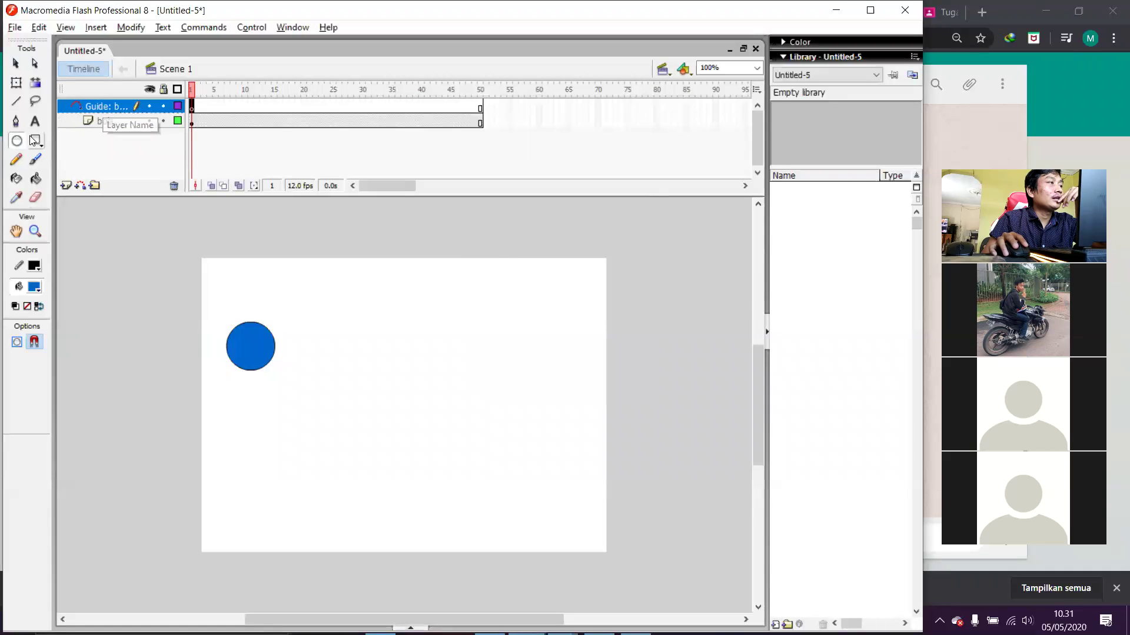
pyautogui.click(16, 160)
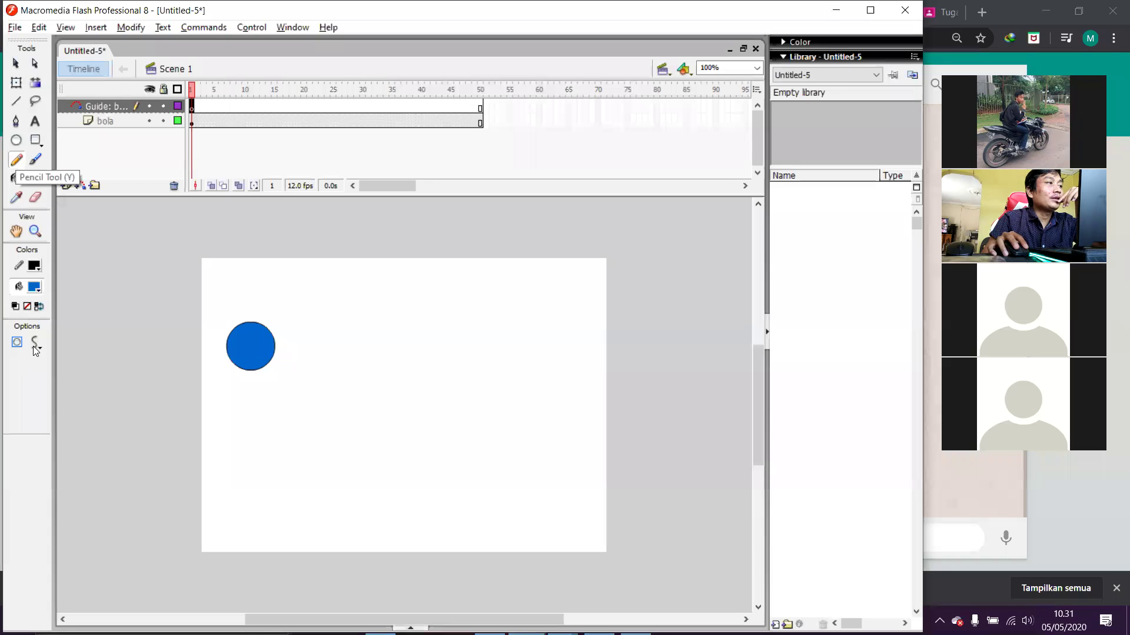
pyautogui.click(34, 344)
pyautogui.click(73, 386)
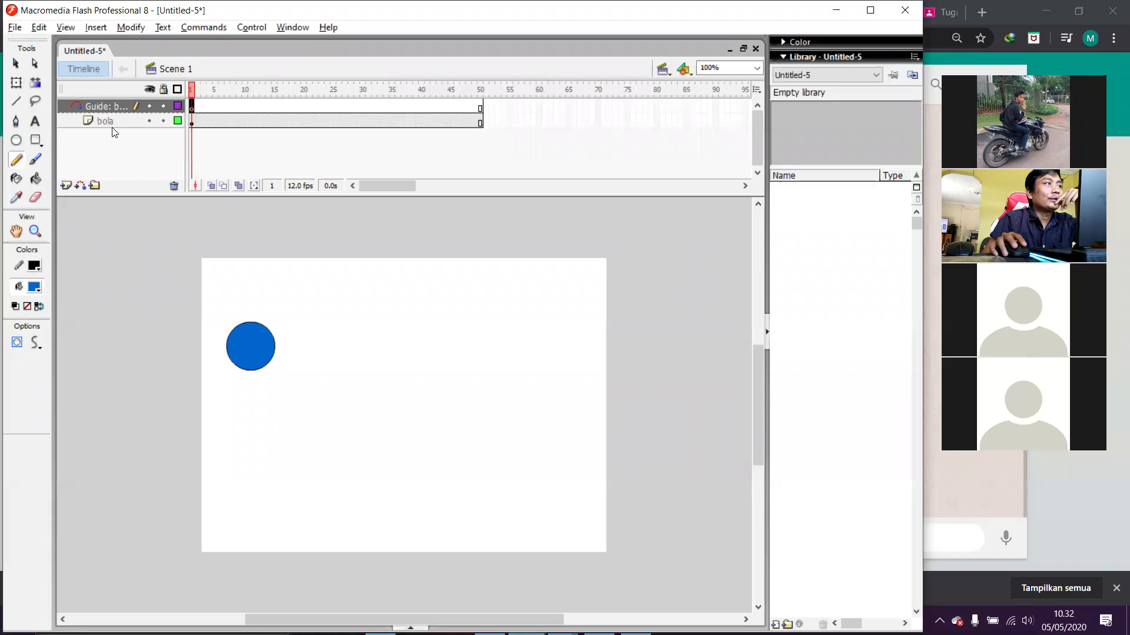
pyautogui.click(80, 187)
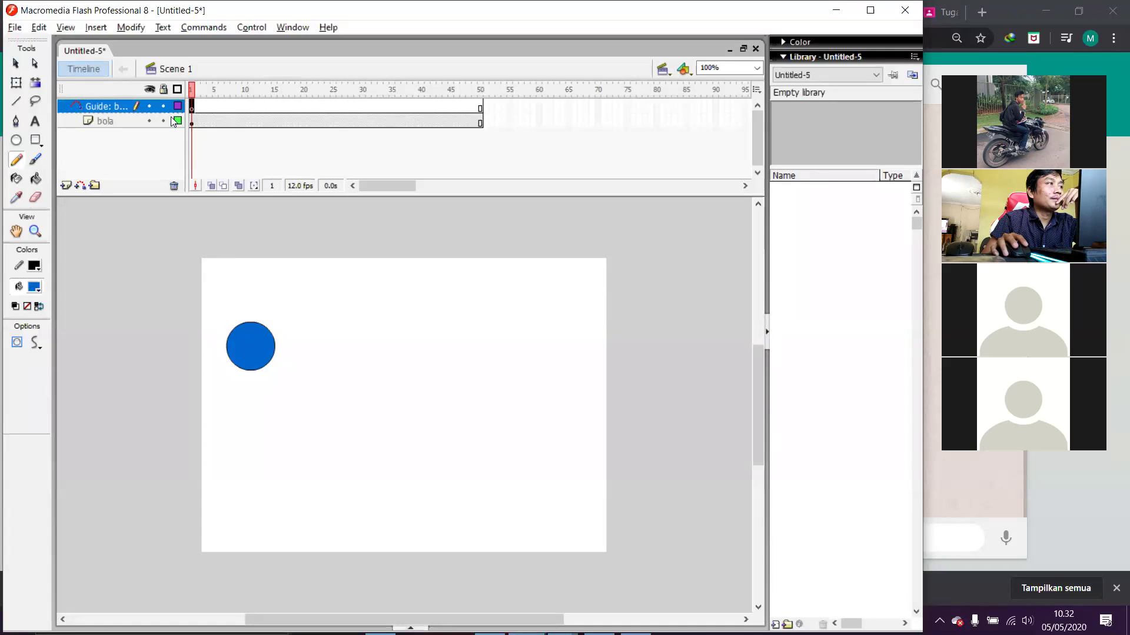
pyautogui.click(15, 163)
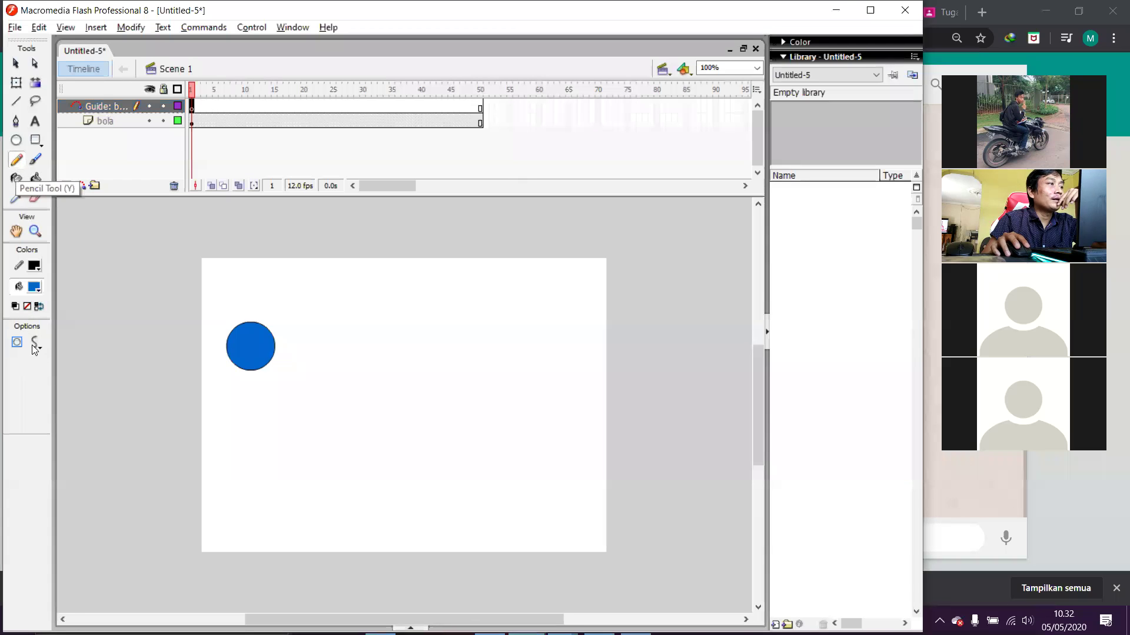
pyautogui.click(32, 345)
pyautogui.click(65, 383)
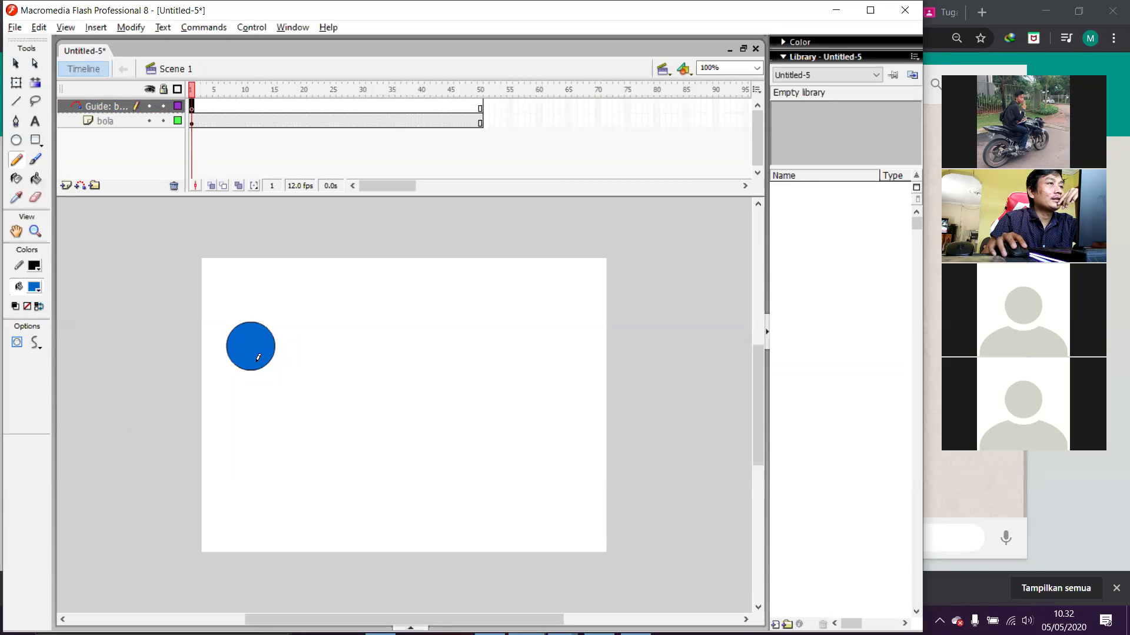
pyautogui.moveTo(259, 359)
pyautogui.mouseDown()
pyautogui.moveTo(263, 525)
pyautogui.moveTo(291, 417)
pyautogui.moveTo(318, 460)
pyautogui.moveTo(330, 527)
pyautogui.moveTo(336, 490)
pyautogui.moveTo(360, 467)
pyautogui.moveTo(398, 531)
pyautogui.moveTo(424, 492)
pyautogui.moveTo(439, 493)
pyautogui.moveTo(463, 533)
pyautogui.moveTo(486, 508)
pyautogui.moveTo(503, 534)
pyautogui.moveTo(520, 522)
pyautogui.moveTo(581, 539)
pyautogui.mouseUp()
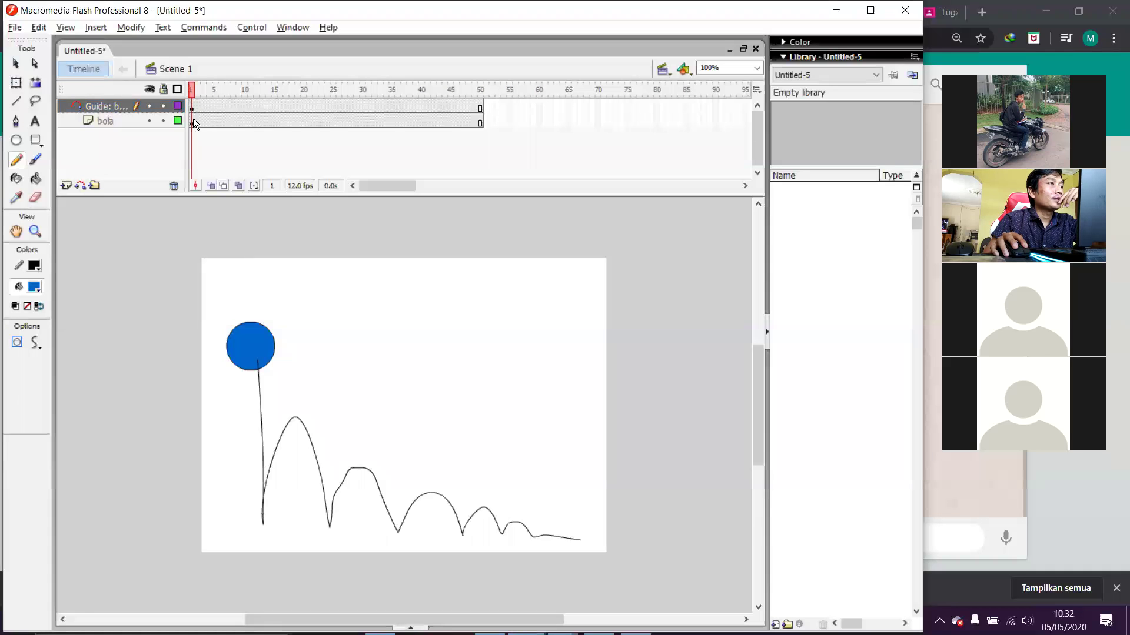
# - Insert a keyframe at frame 50 of the bola layer
pyautogui.click(480, 123)
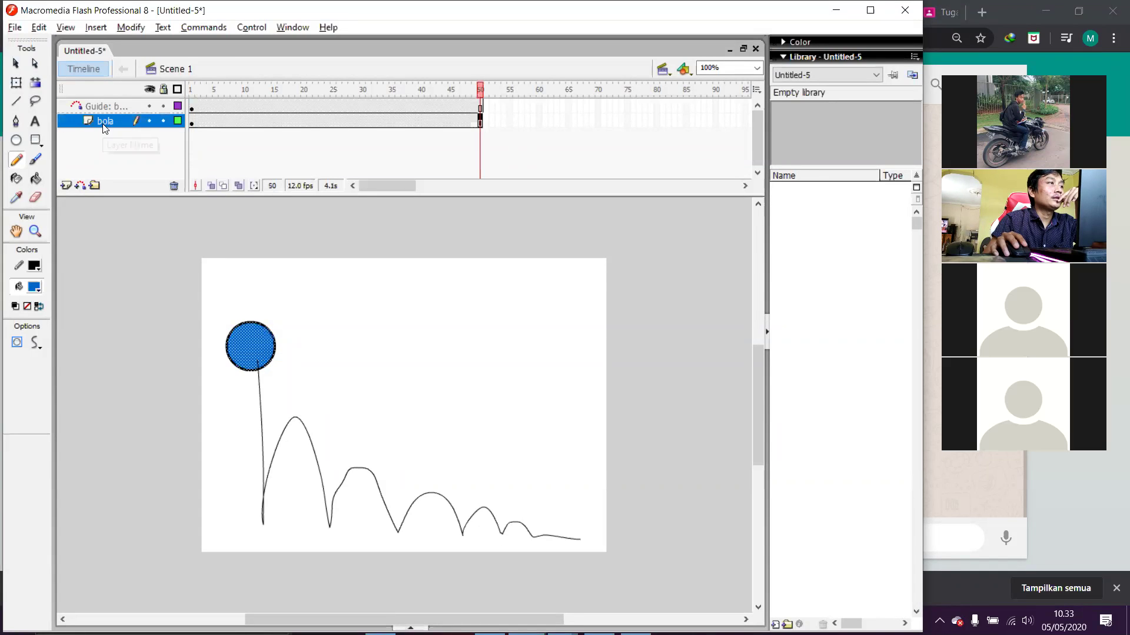
pyautogui.click(192, 121)
pyautogui.rightClick(480, 121)
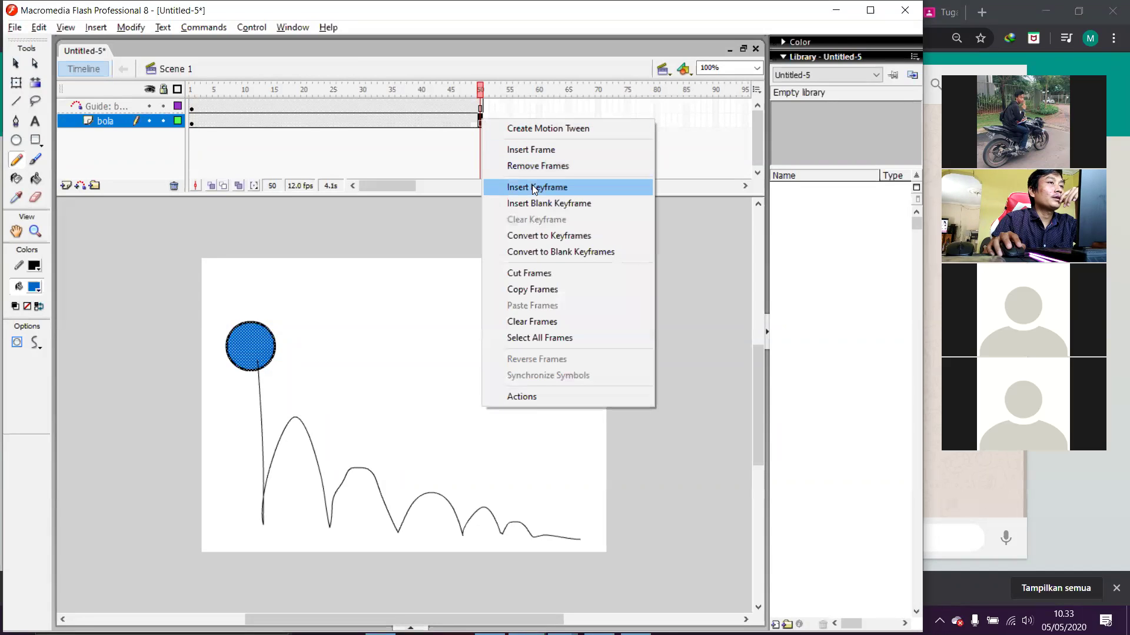
pyautogui.click(531, 186)
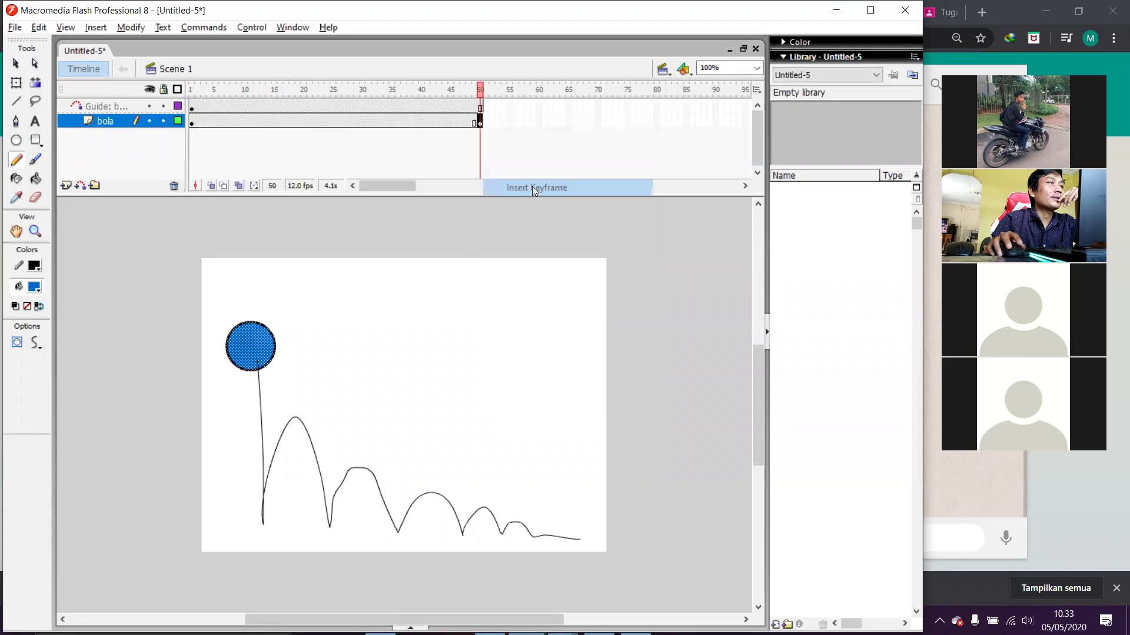
# - Create a motion tween on the bola layer starting from frame 1
pyautogui.click(191, 122)
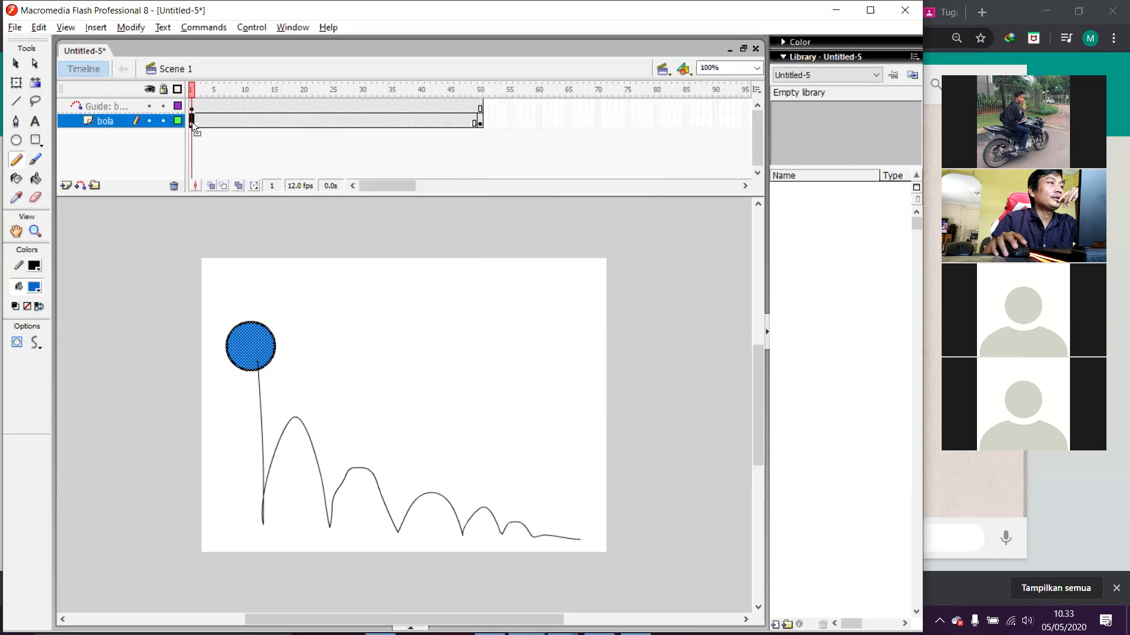
pyautogui.rightClick(192, 122)
pyautogui.click(201, 131)
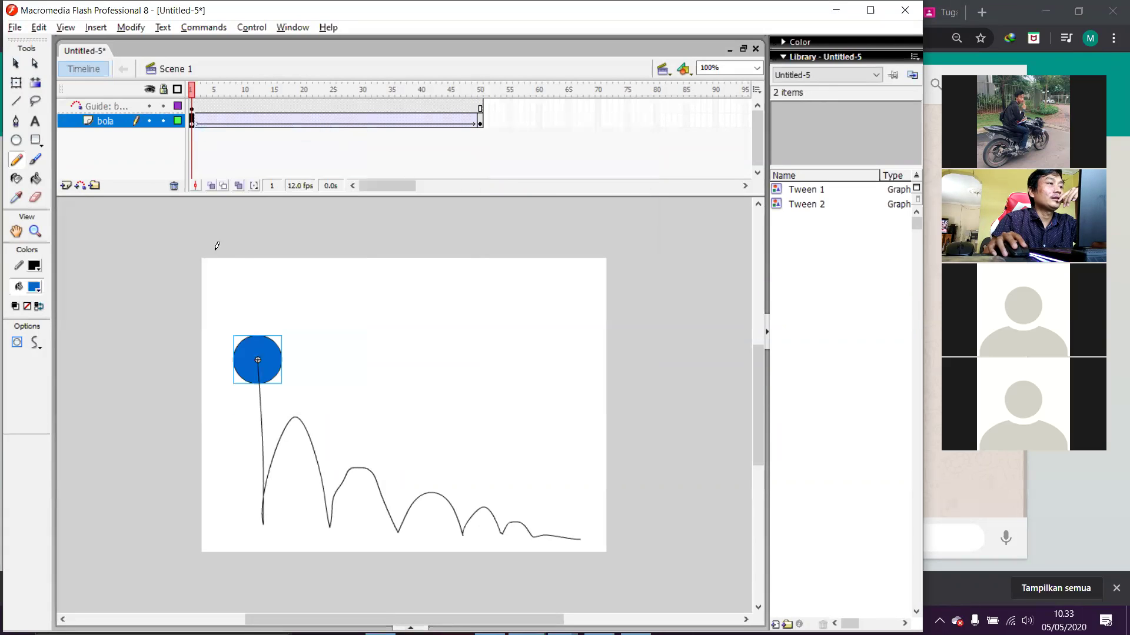
# - With the Selection tool, snap the ball's centre to the upper-left start of the guide path on frame 1
pyautogui.click(15, 65)
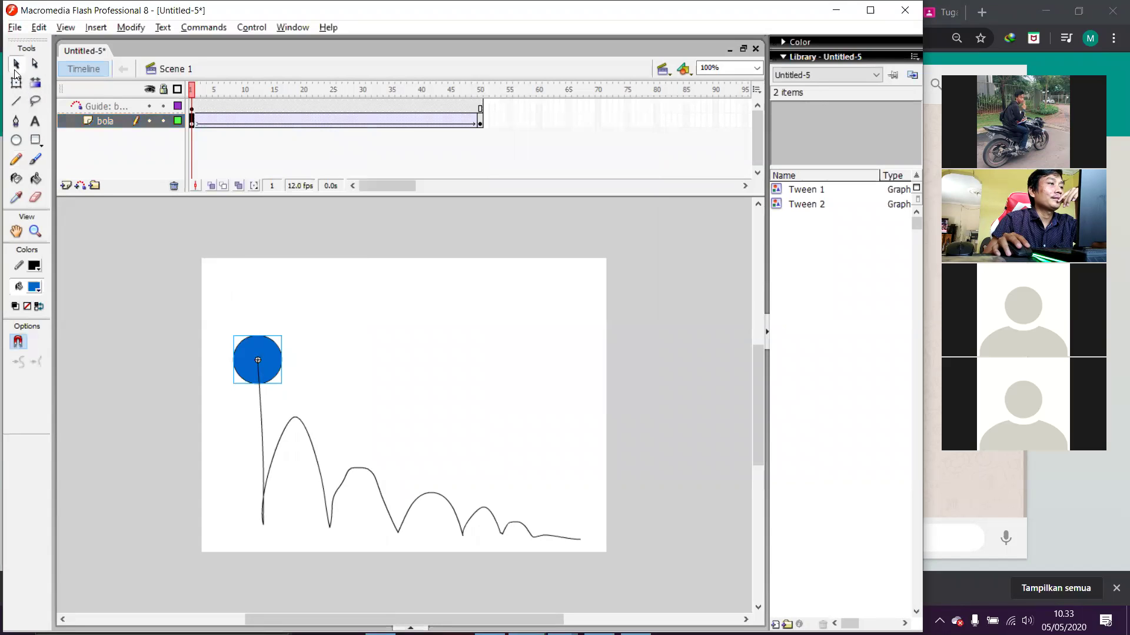
pyautogui.moveTo(242, 350); pyautogui.dragTo(266, 337)
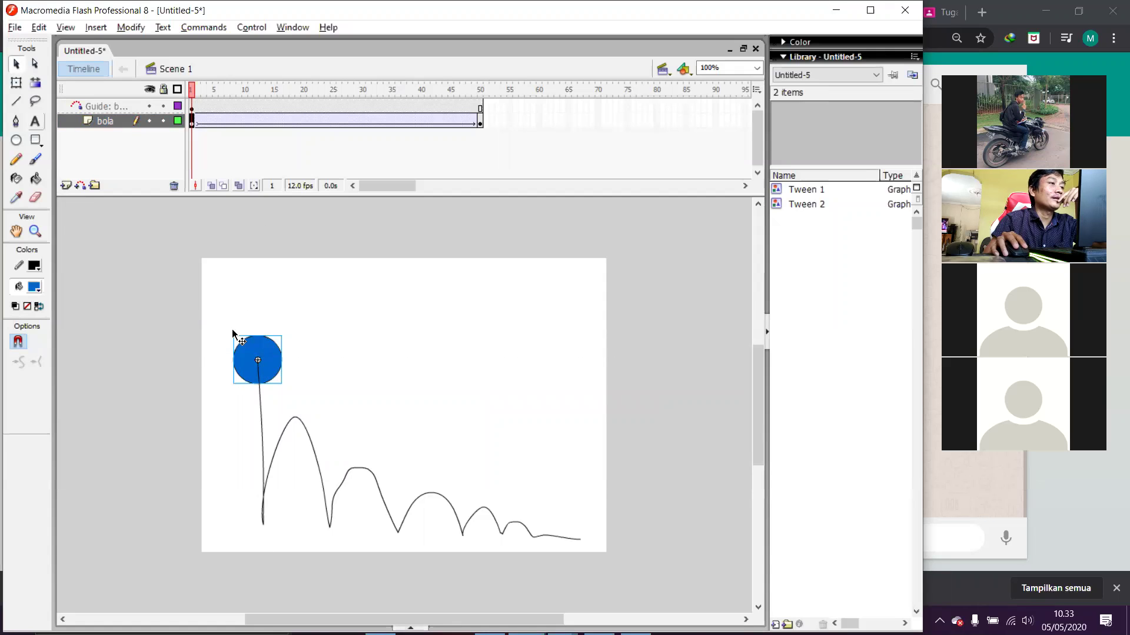
pyautogui.moveTo(268, 385); pyautogui.dragTo(263, 354)
pyautogui.doubleClick(264, 354)
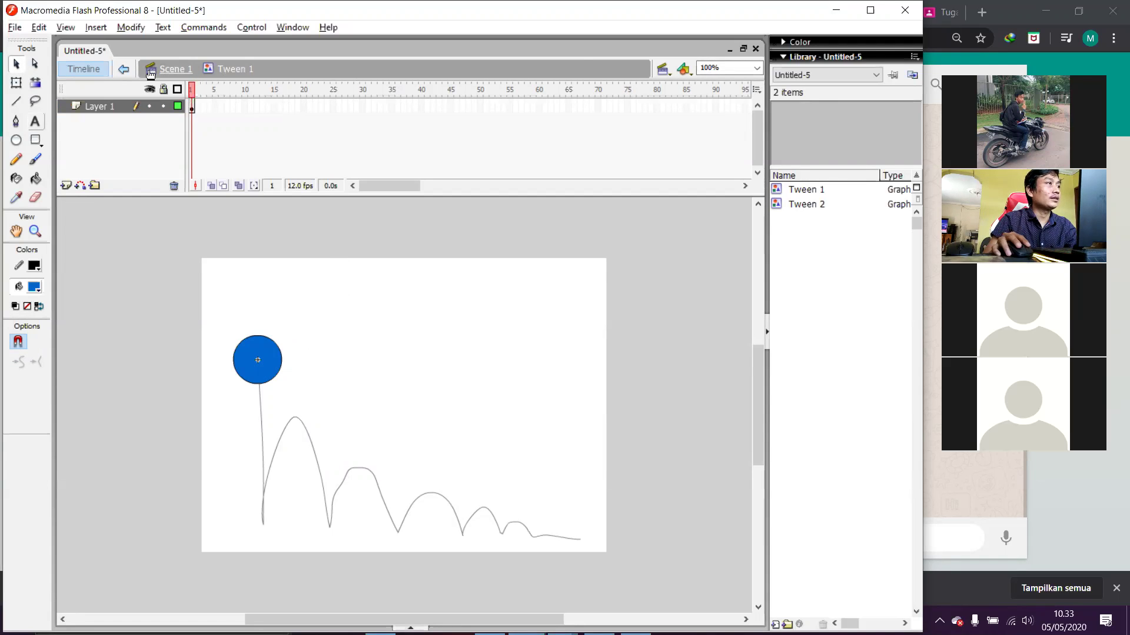
pyautogui.click(121, 70)
pyautogui.click(274, 363)
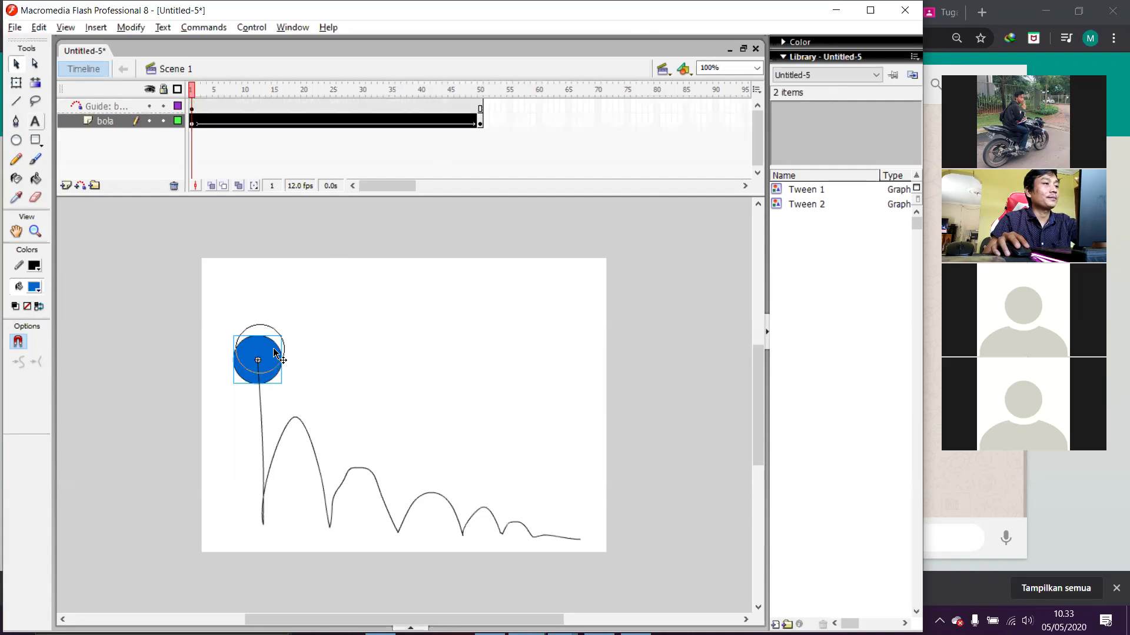
# - On frame 50, snap the ball to the lower-right end of the guide path, and play the animation from frame 1
pyautogui.click(482, 122)
pyautogui.moveTo(248, 344); pyautogui.dragTo(589, 527)
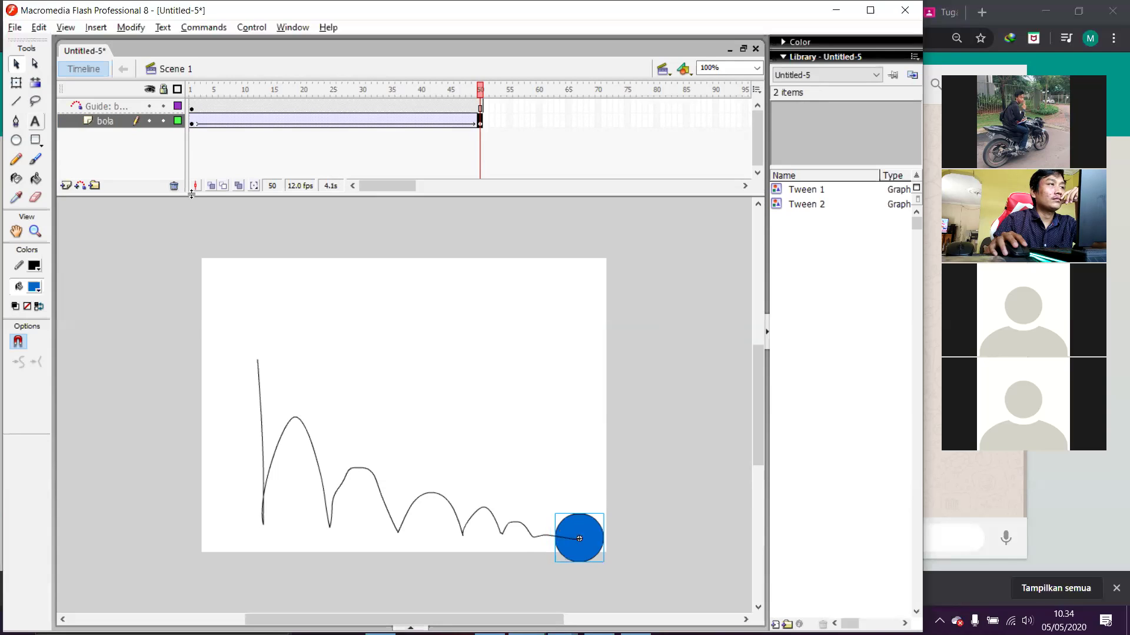
pyautogui.click(190, 125)
pyautogui.press('Return')
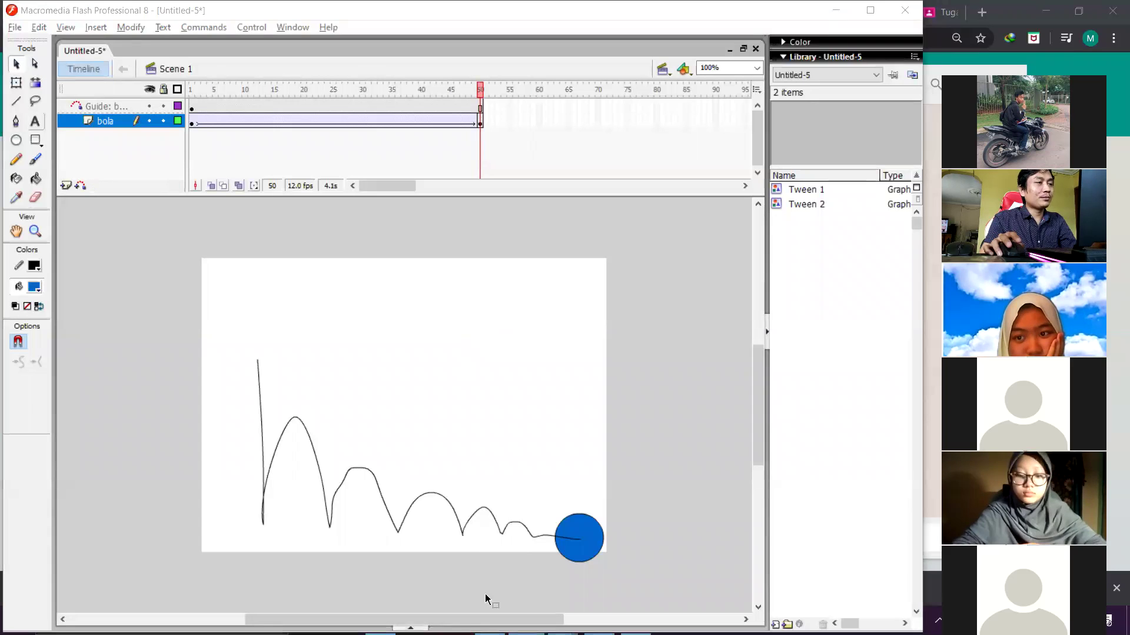
# - Switch to Chrome and search Google for "pesawat" in a new tab
pyautogui.press('super')
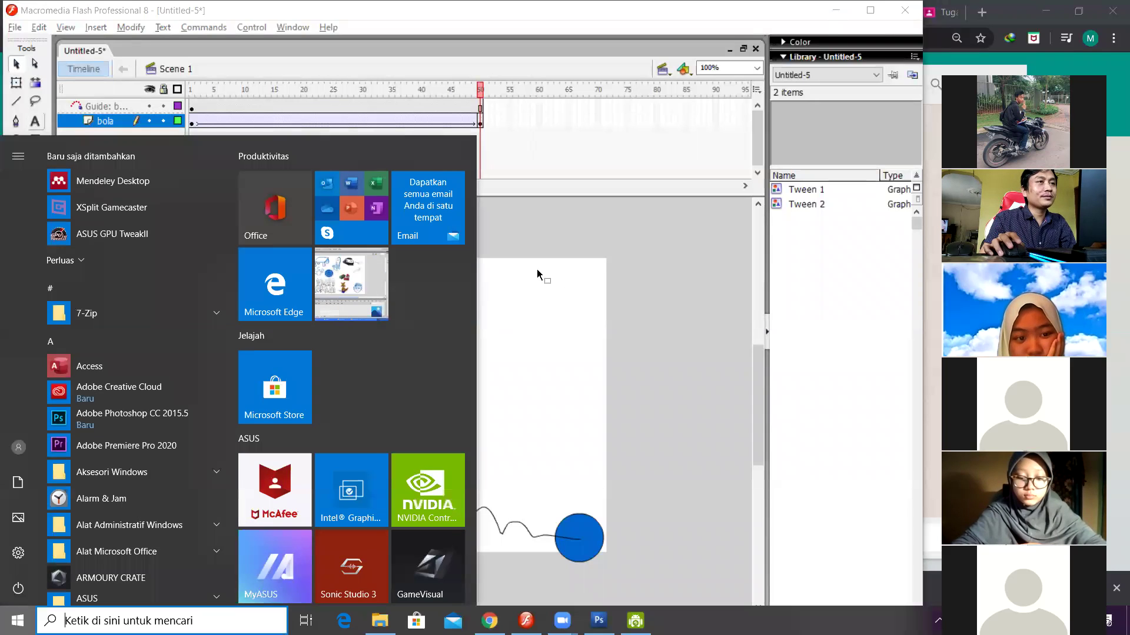
pyautogui.click(597, 210)
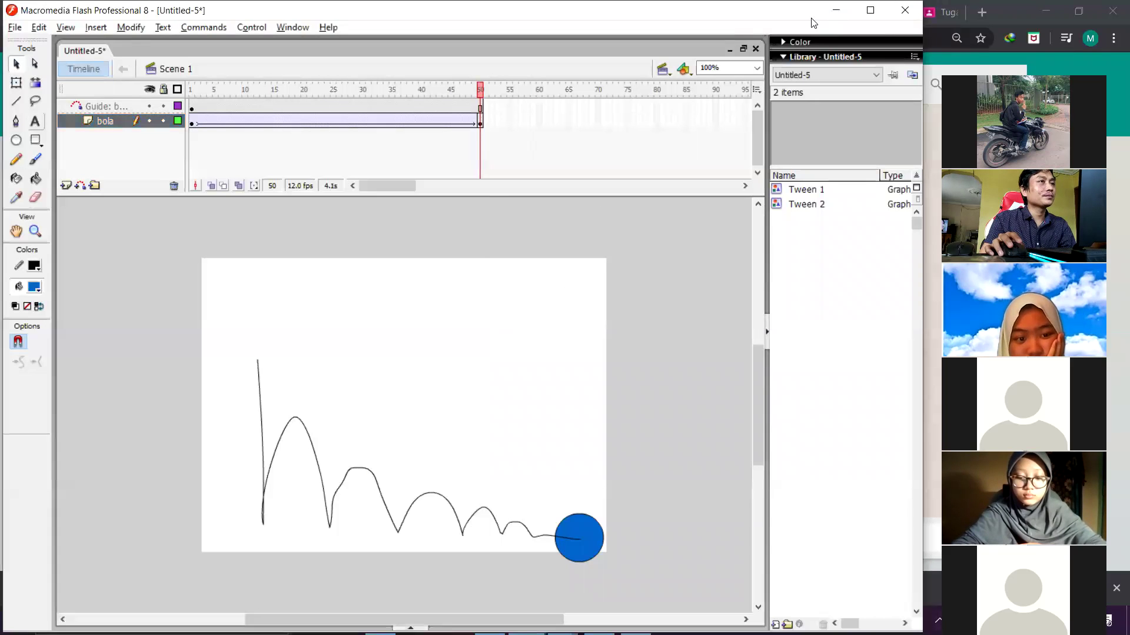
pyautogui.click(984, 12)
pyautogui.click(491, 277)
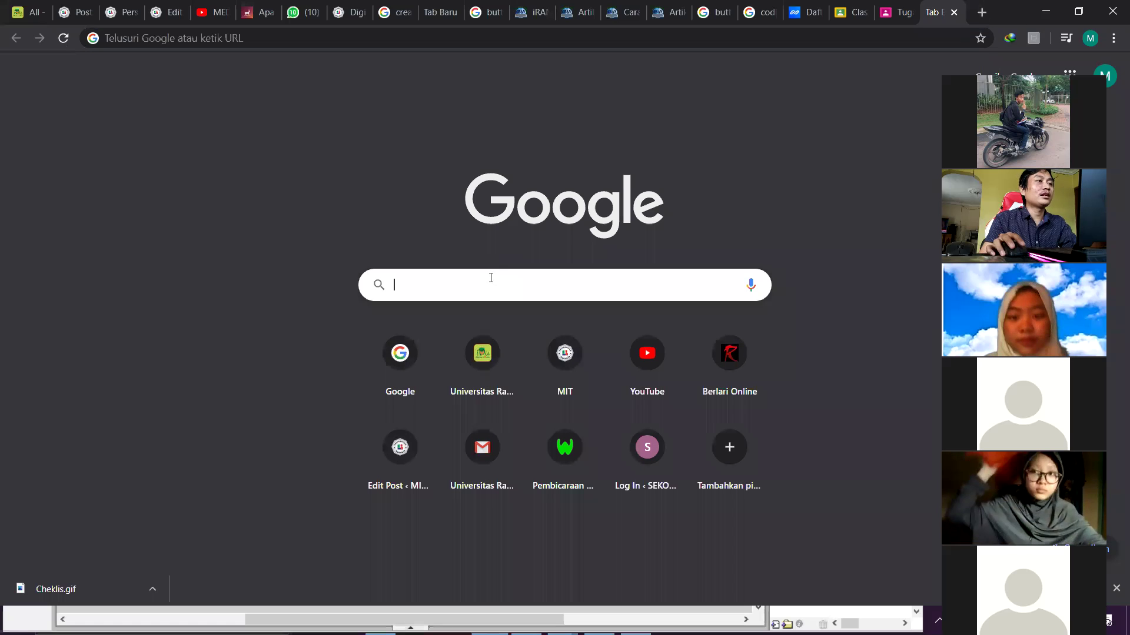
pyautogui.write('pesawat')
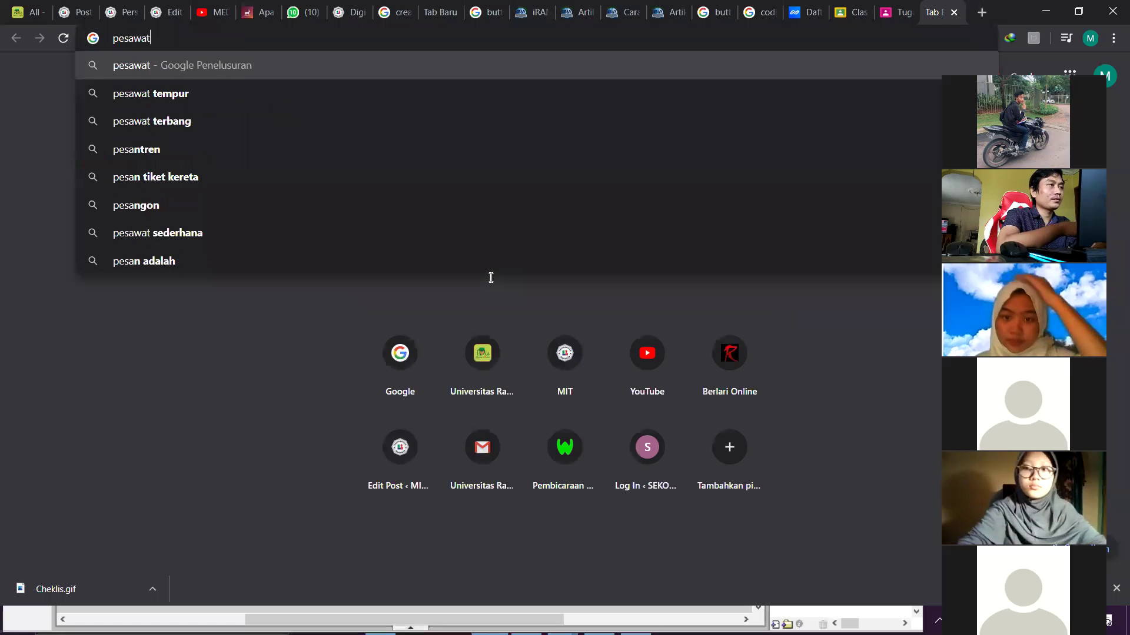
pyautogui.press('Return')
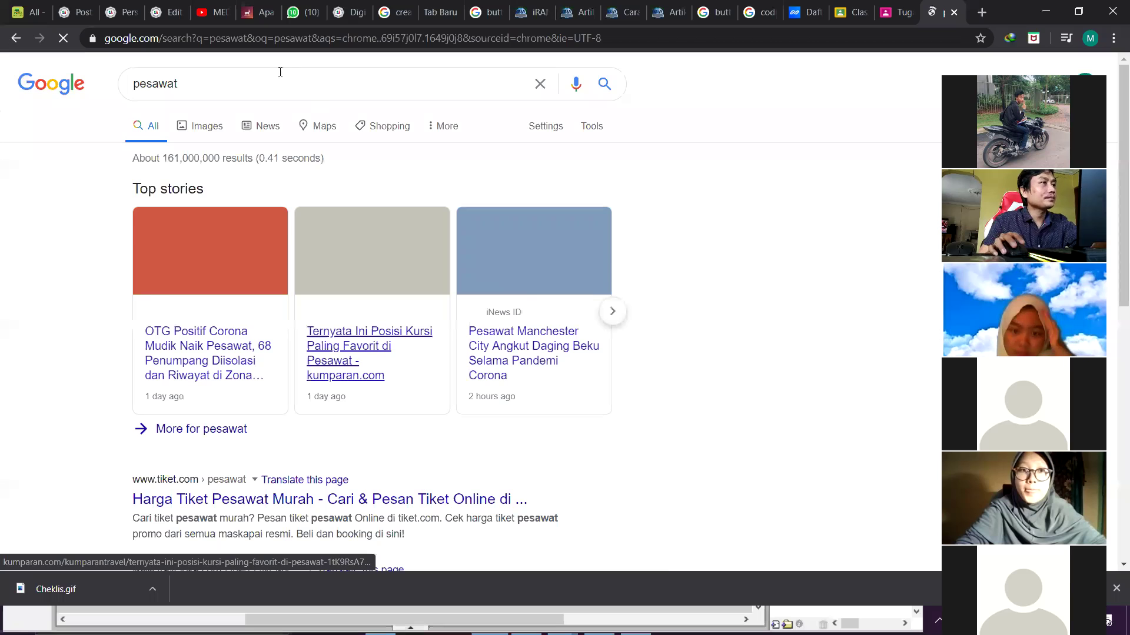
# - Refine the search to "pesawat gif" and show the image results
pyautogui.click(280, 71)
pyautogui.write('f')
pyautogui.press('BackSpace')
pyautogui.write('gif')
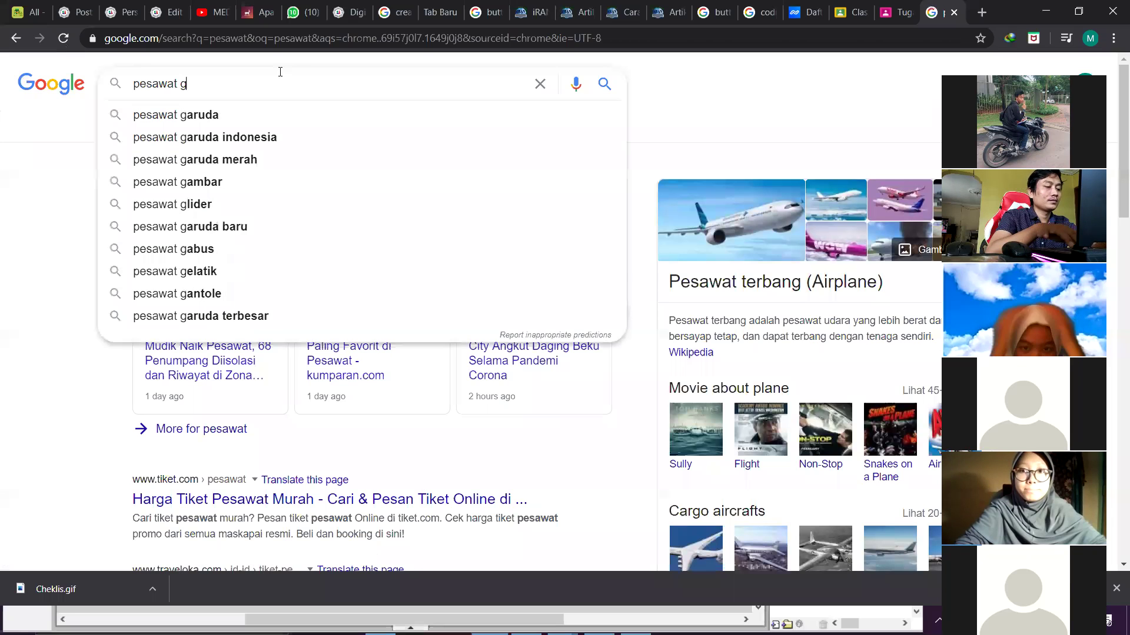
pyautogui.press('Return')
pyautogui.click(207, 132)
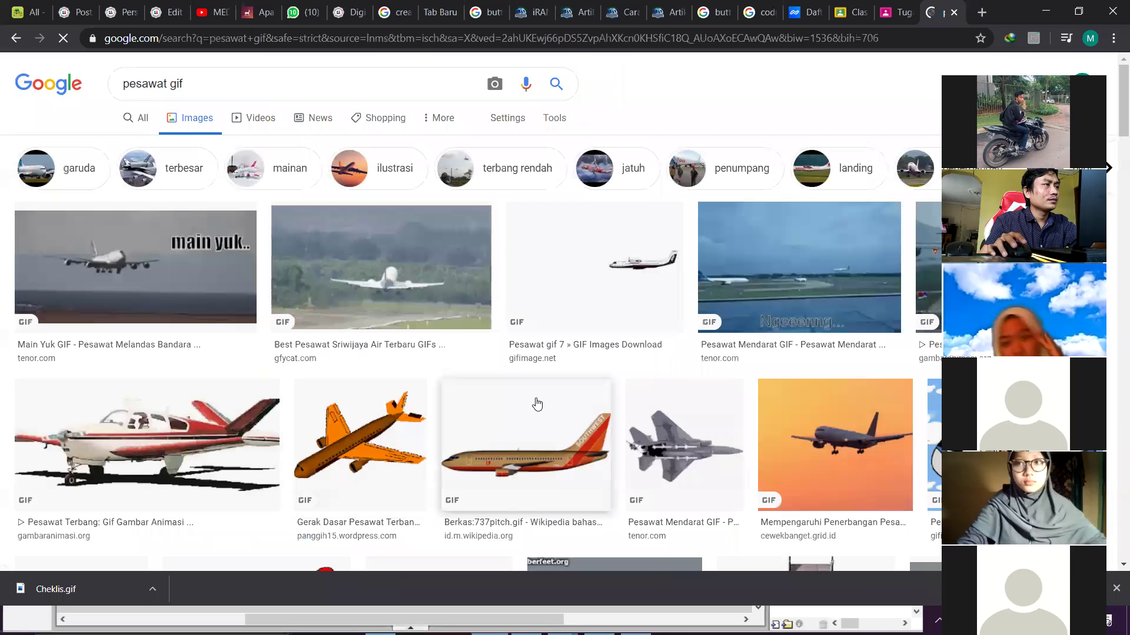
pyautogui.scroll(-3, 604, 413)
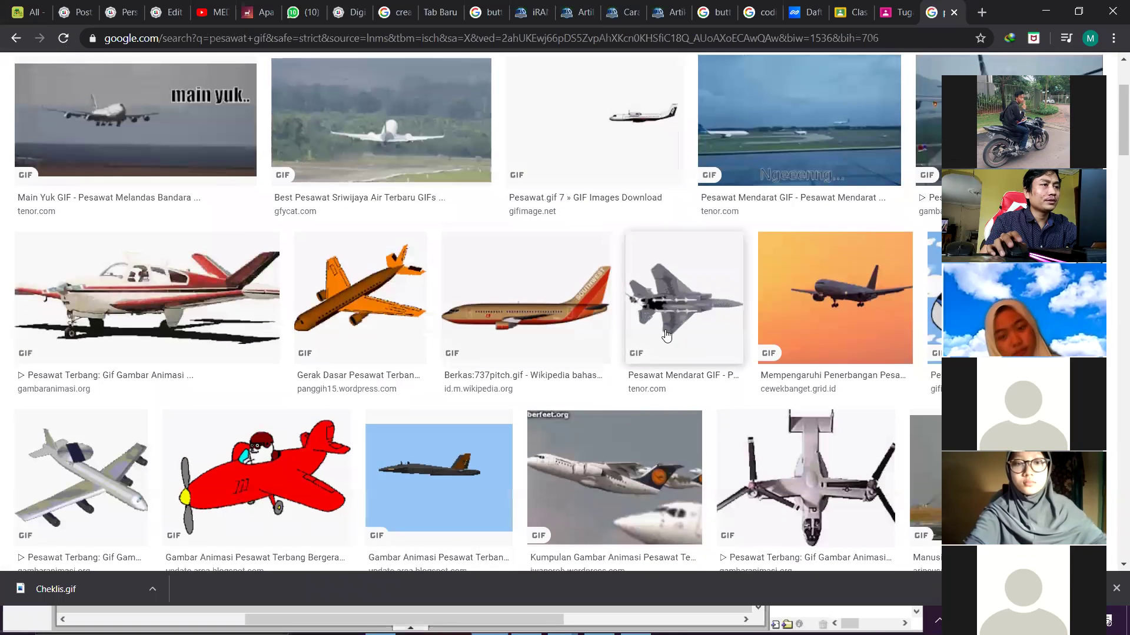
# - Change the image search query to "pesawat png"
pyautogui.scroll(3, 239, 227)
pyautogui.click(235, 84)
pyautogui.press('BackSpace')
pyautogui.press('BackSpace')
pyautogui.press('BackSpace')
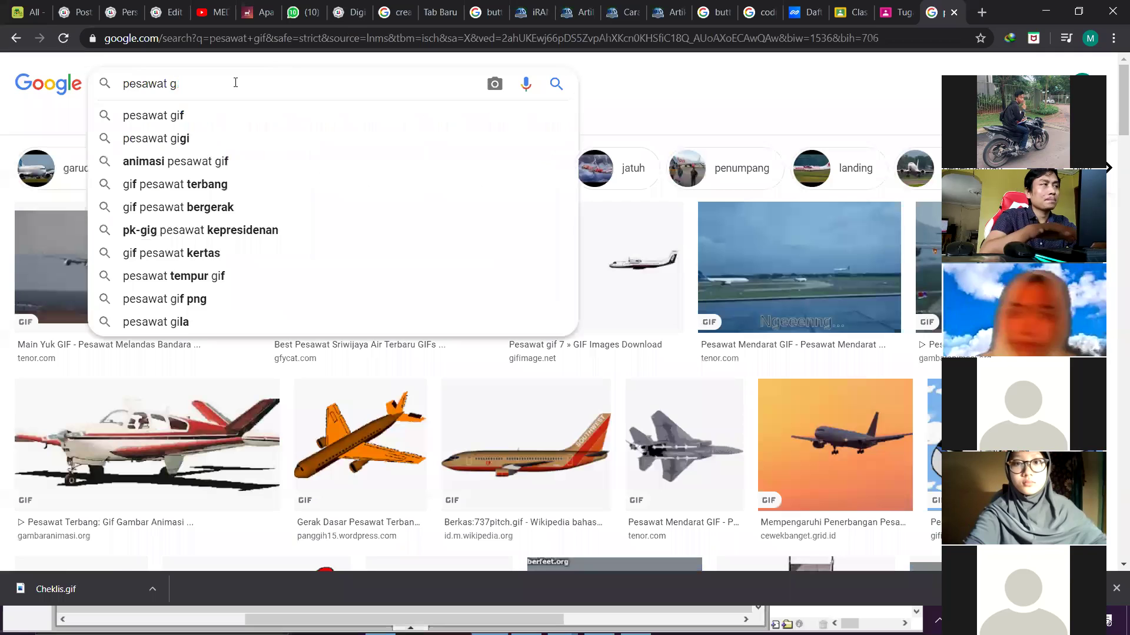
pyautogui.write('png')
pyautogui.press('Return')
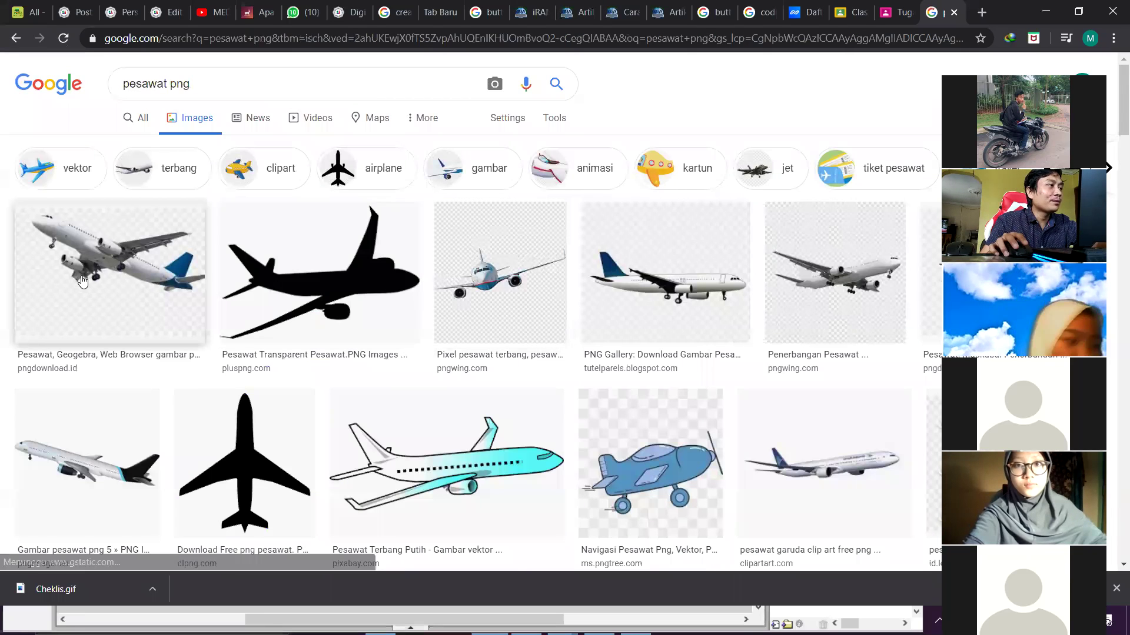
pyautogui.click(99, 453)
pyautogui.click(501, 301)
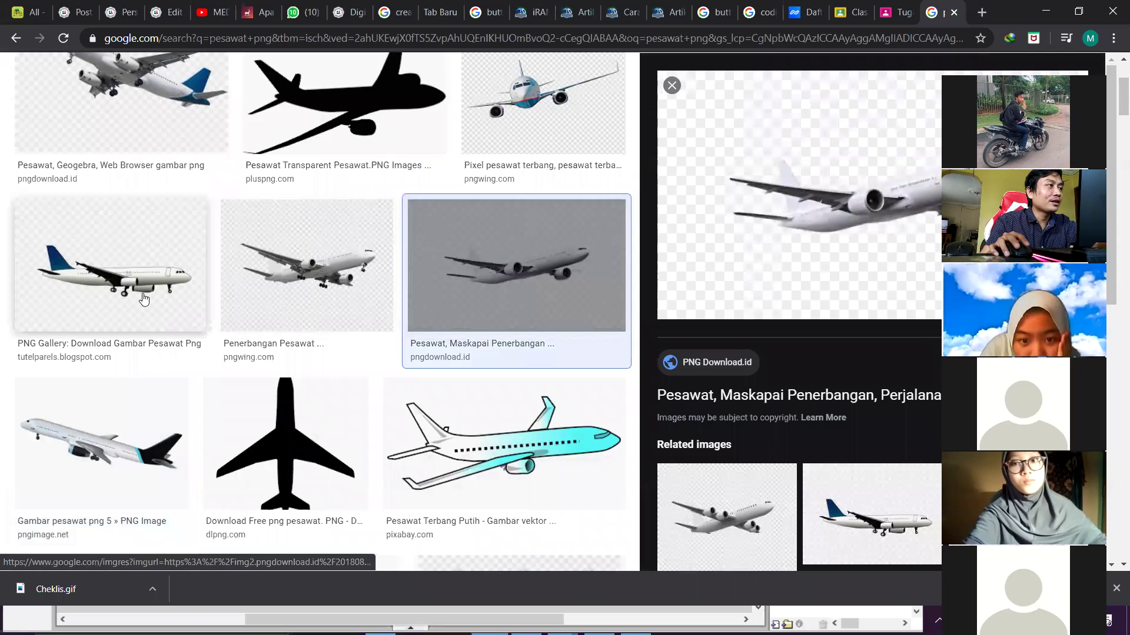
pyautogui.click(143, 300)
pyautogui.rightClick(714, 354)
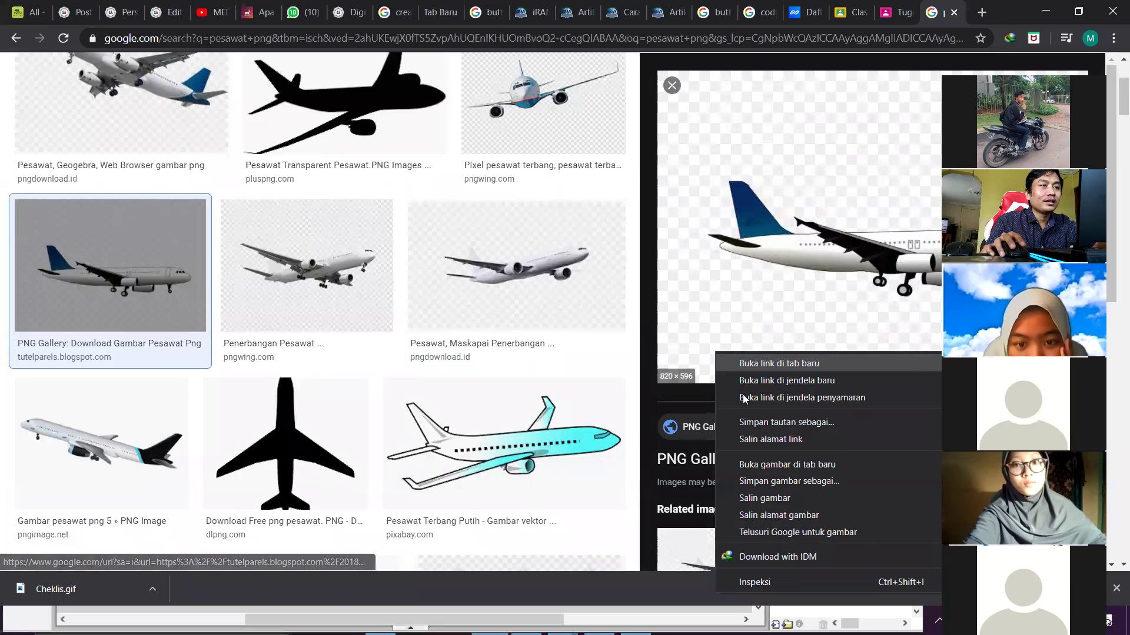
pyautogui.click(769, 481)
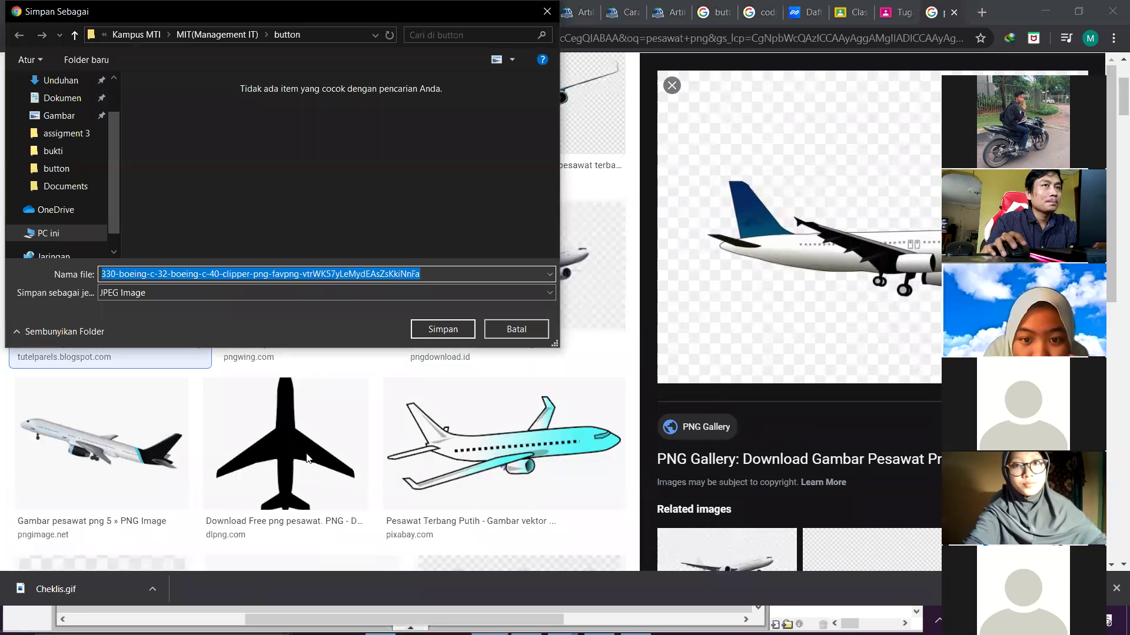
pyautogui.click(353, 293)
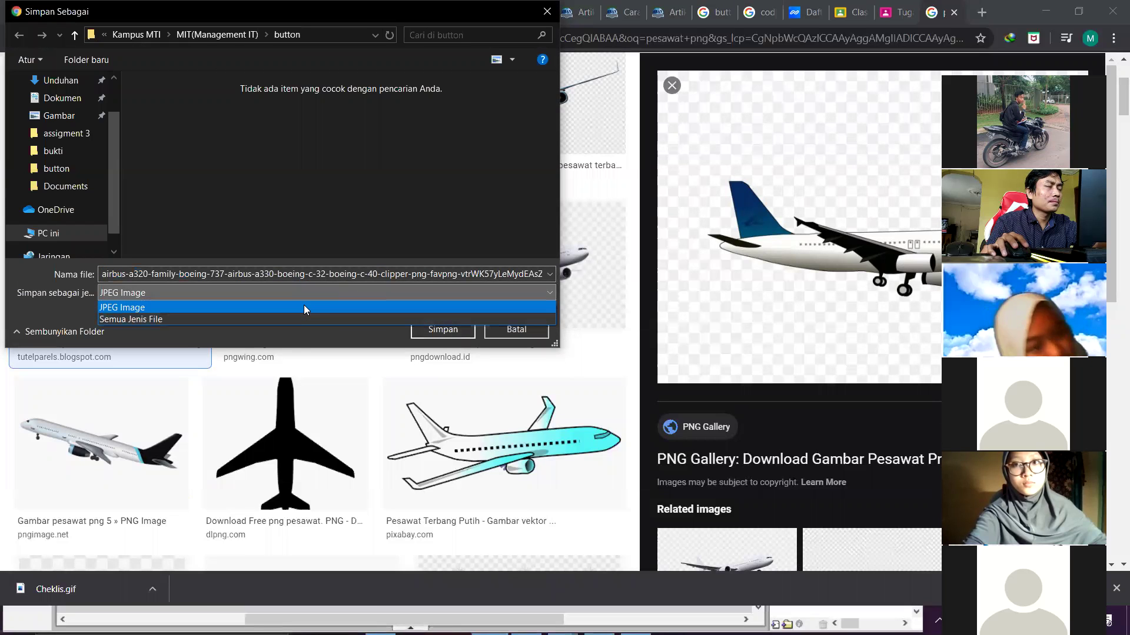
pyautogui.click(503, 332)
pyautogui.click(505, 330)
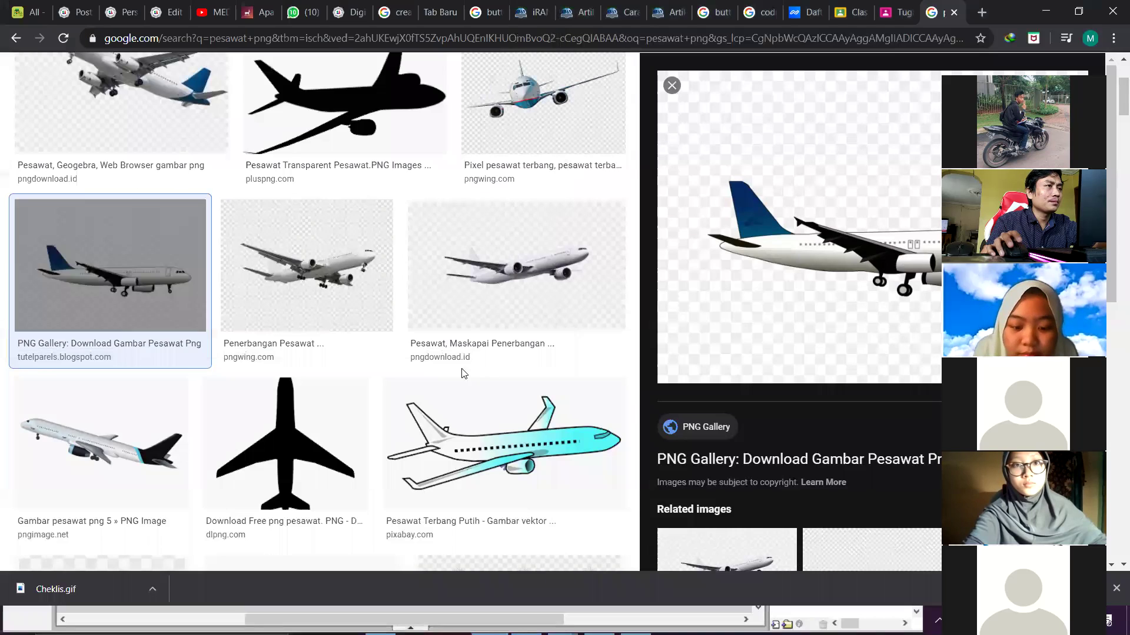
# - Preview and compare other airliner pictures in the "pesawat png" image results
pyautogui.scroll(3, 464, 377)
pyautogui.click(462, 384)
pyautogui.scroll(-2, 714, 471)
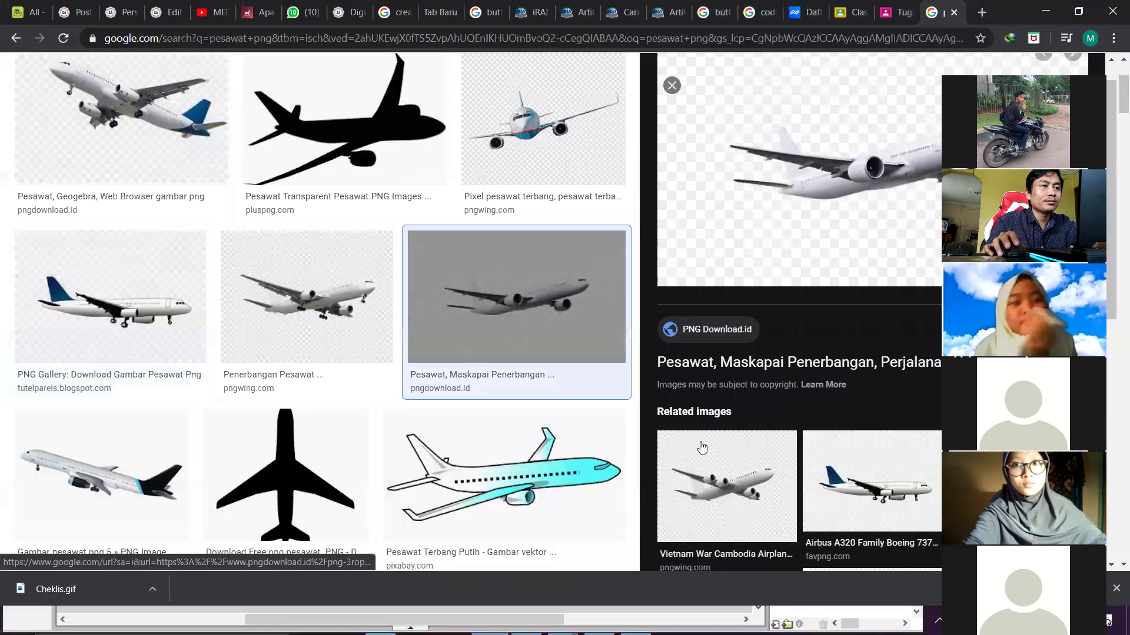
pyautogui.rightClick(728, 283)
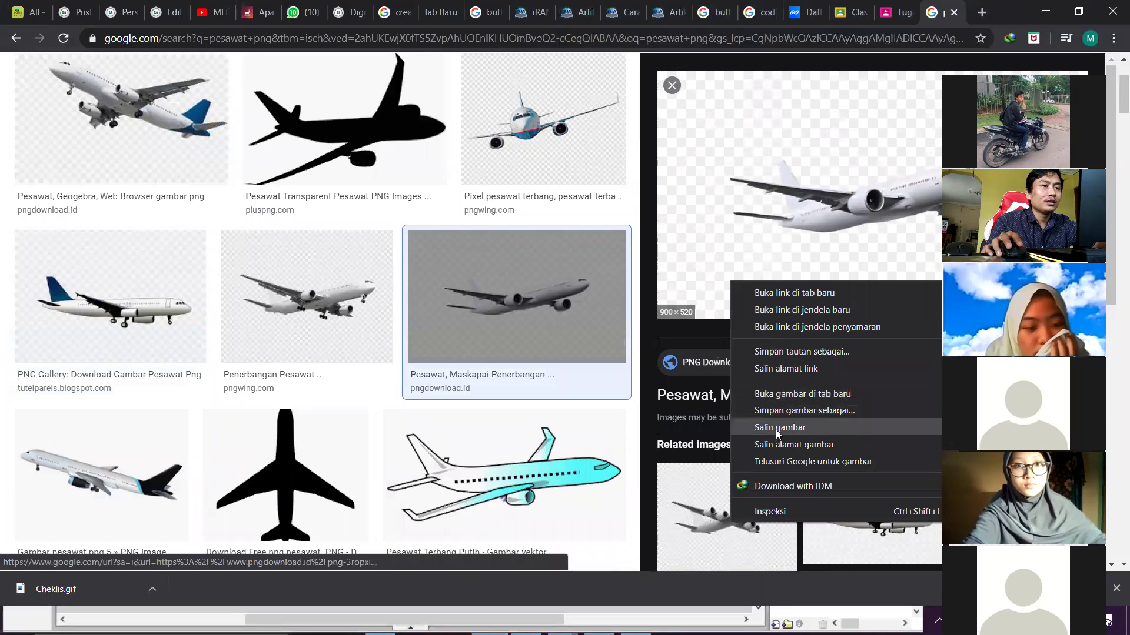
pyautogui.click(157, 471)
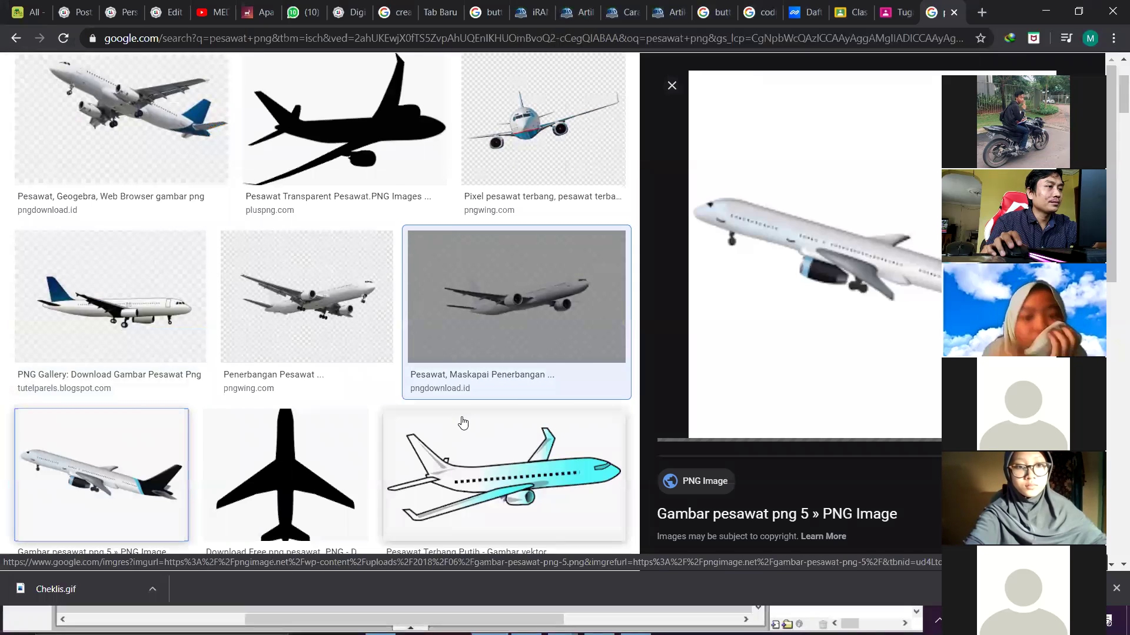
pyautogui.scroll(-3, 462, 423)
pyautogui.click(318, 400)
pyautogui.scroll(3, 357, 418)
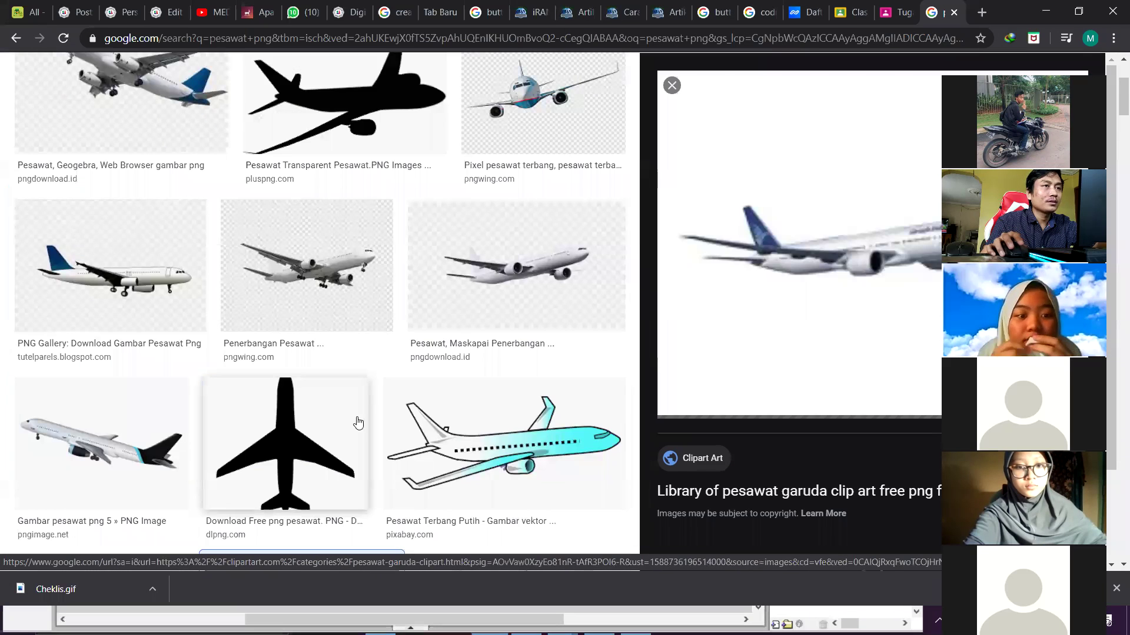
pyautogui.scroll(-5, 389, 406)
pyautogui.scroll(-3, 231, 373)
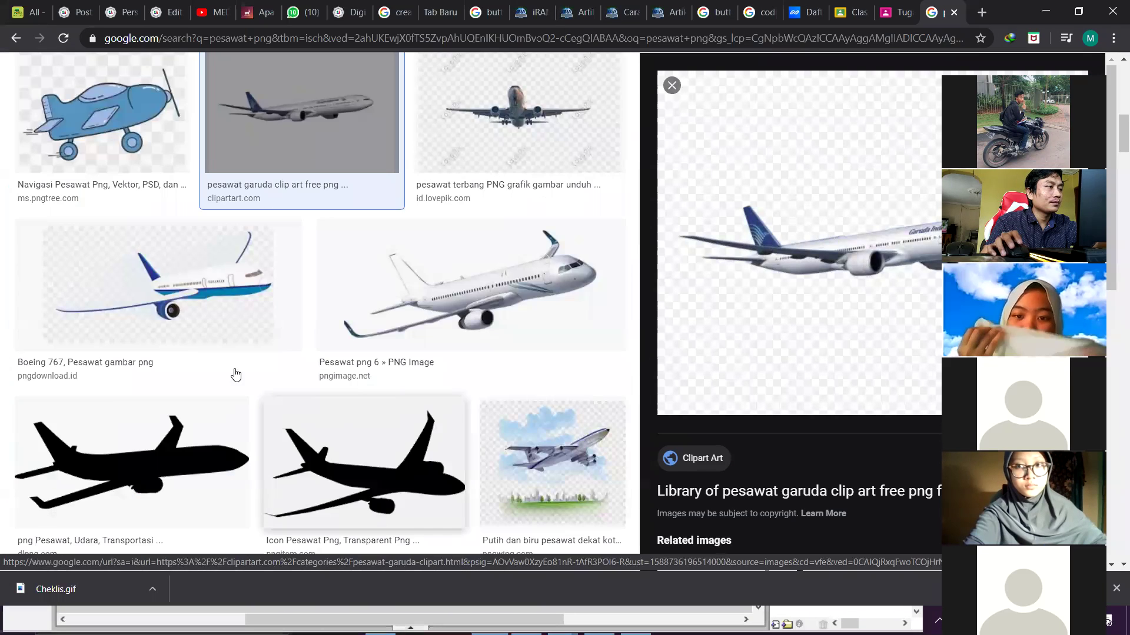
pyautogui.scroll(10, 203, 323)
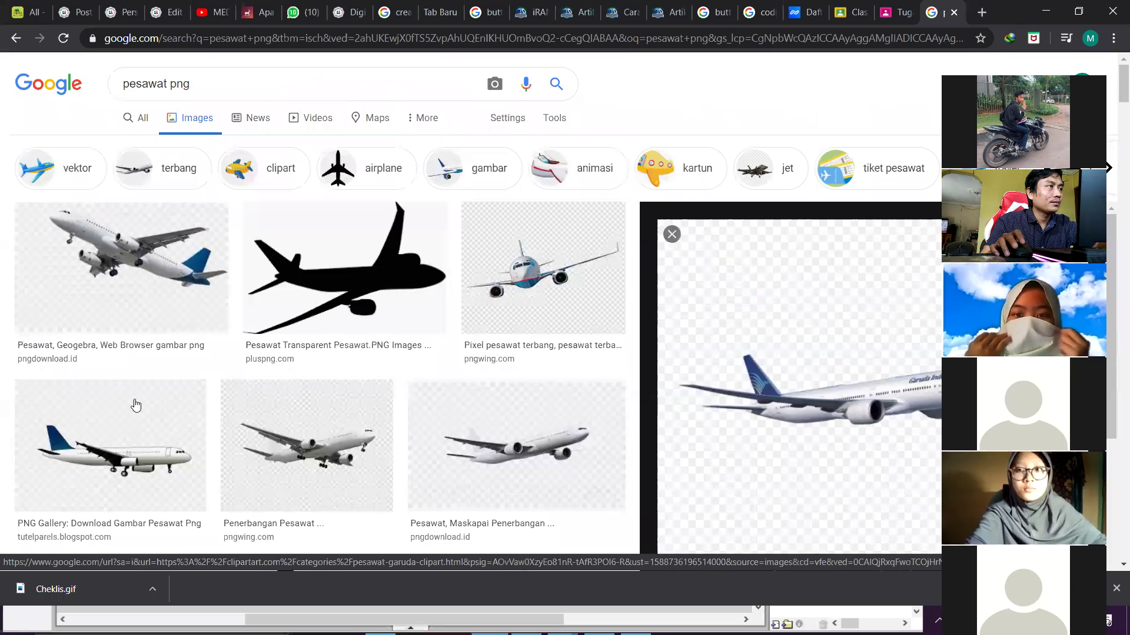
# - Preview the blue-tailed airliner from PNG Gallery and save the picture as a JPEG image in the button folder
pyautogui.click(132, 403)
pyautogui.scroll(-2, 536, 403)
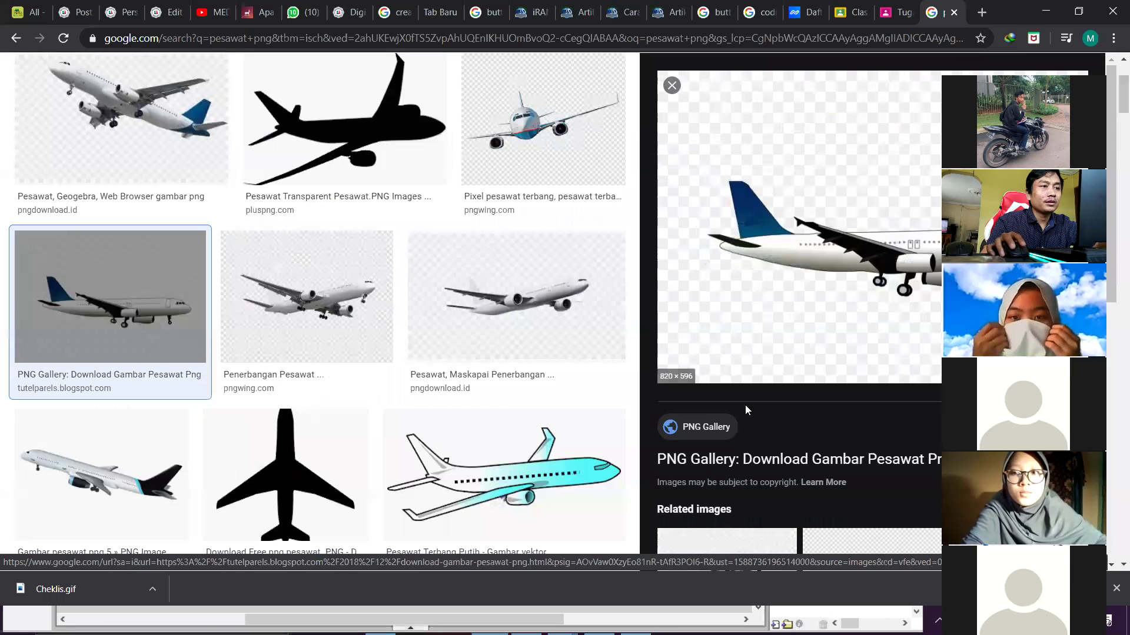
pyautogui.rightClick(704, 333)
pyautogui.click(752, 463)
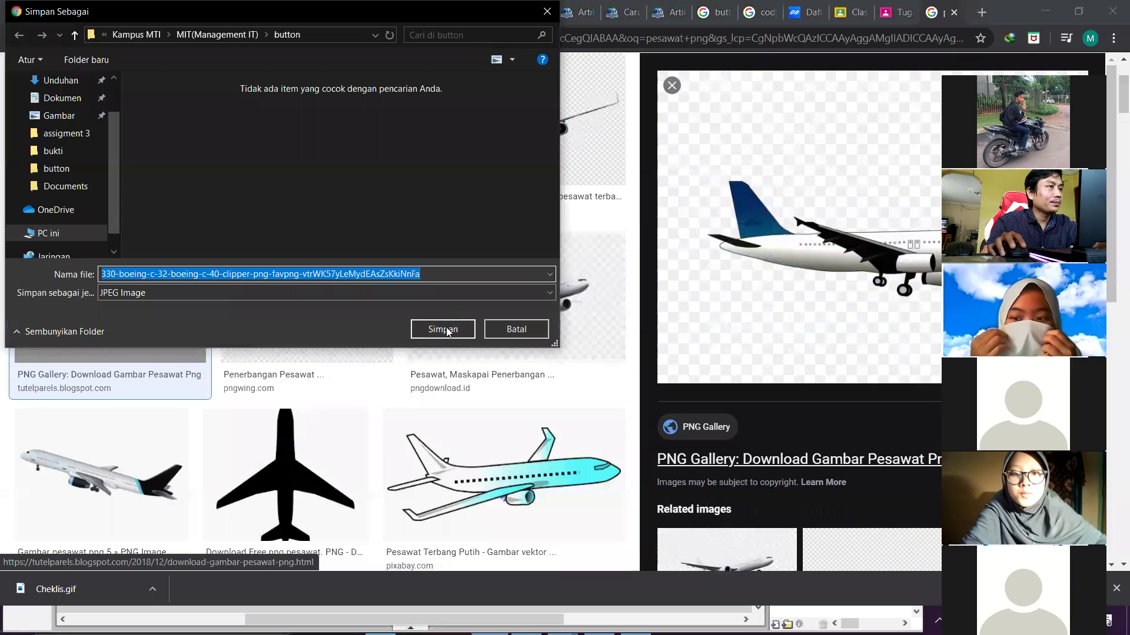
pyautogui.click(446, 329)
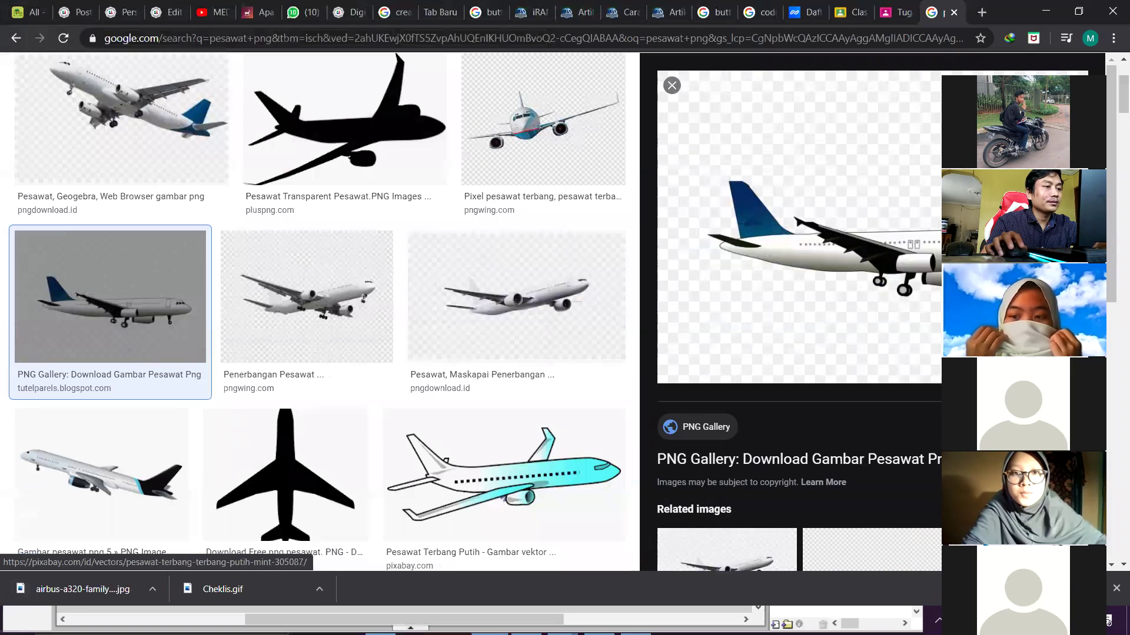
# - Switch to Photoshop CS3 and open the downloaded airbus-a320 airplane picture from the button folder
pyautogui.press('super')
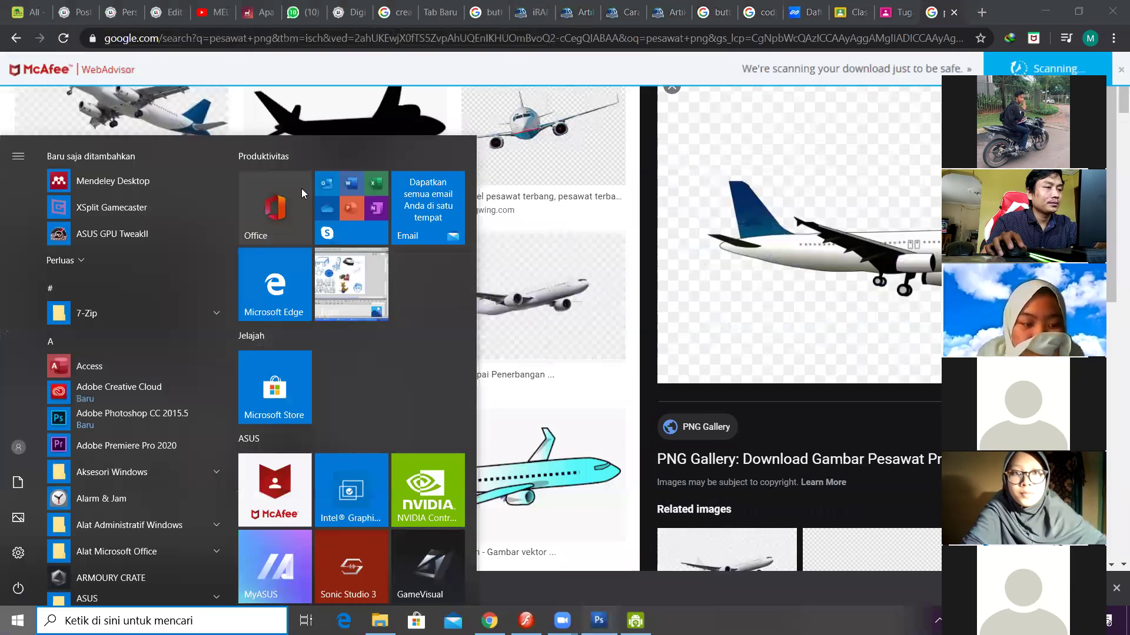
pyautogui.click(599, 621)
pyautogui.click(12, 25)
pyautogui.click(26, 51)
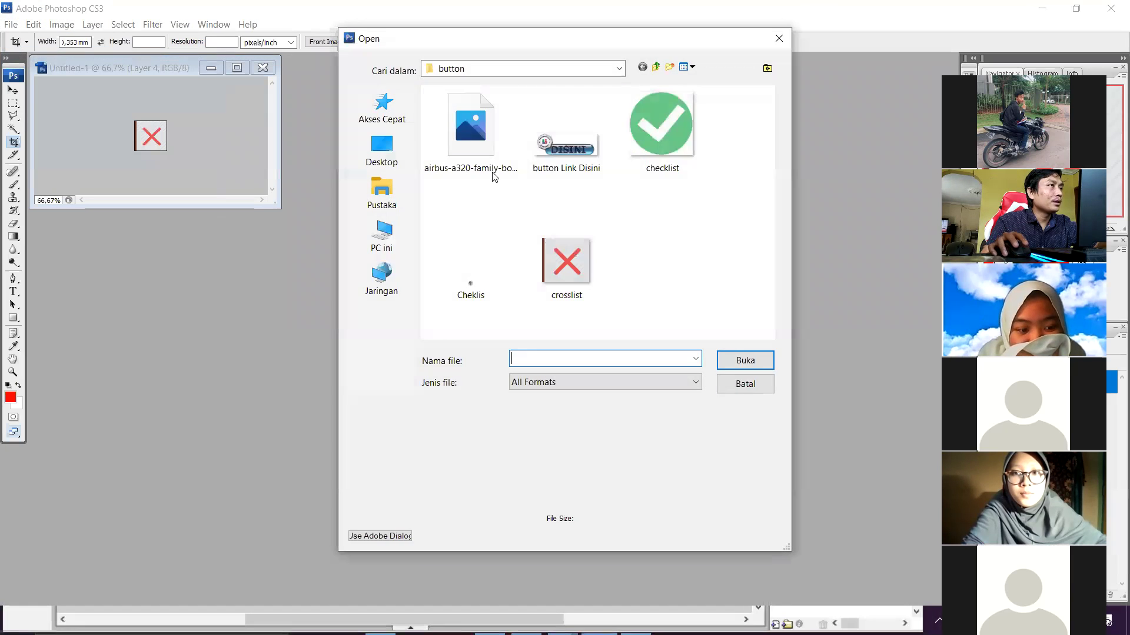
pyautogui.doubleClick(493, 171)
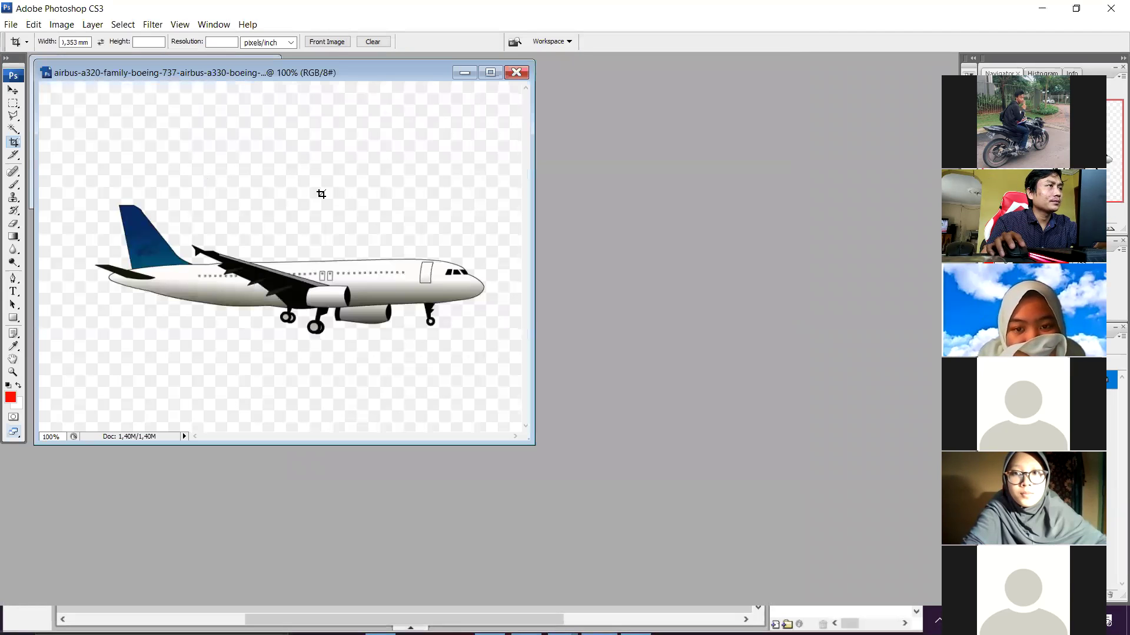
# - Try to delete the checkered area around the airplane using a Magic Wand selection, and undo the deletion
pyautogui.press('z')
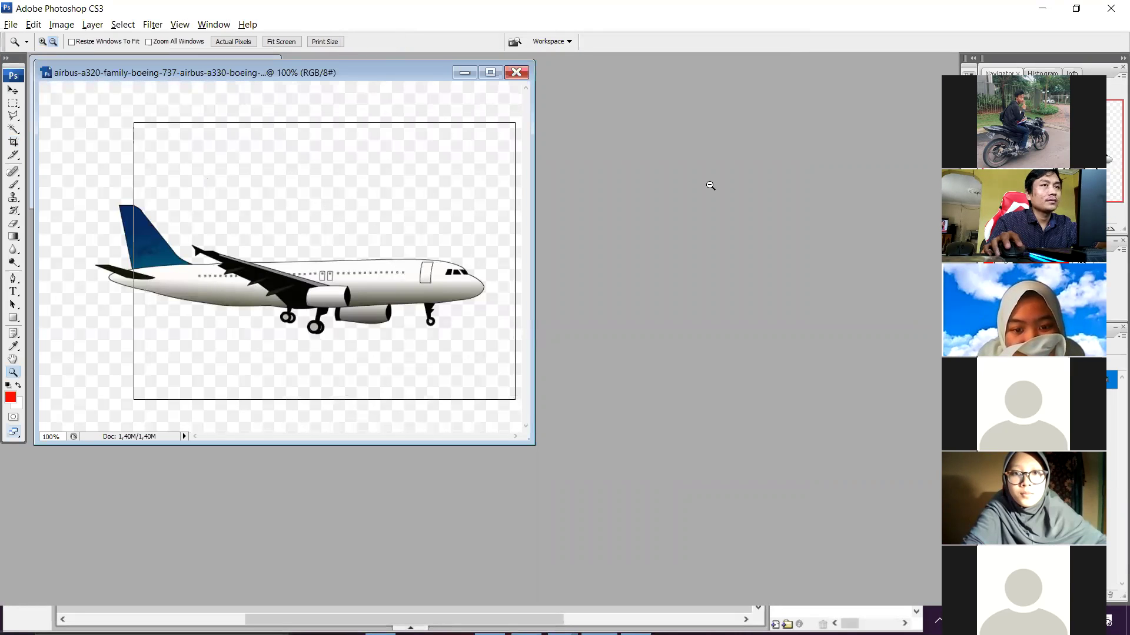
pyautogui.hotkey('ctrl', '-')
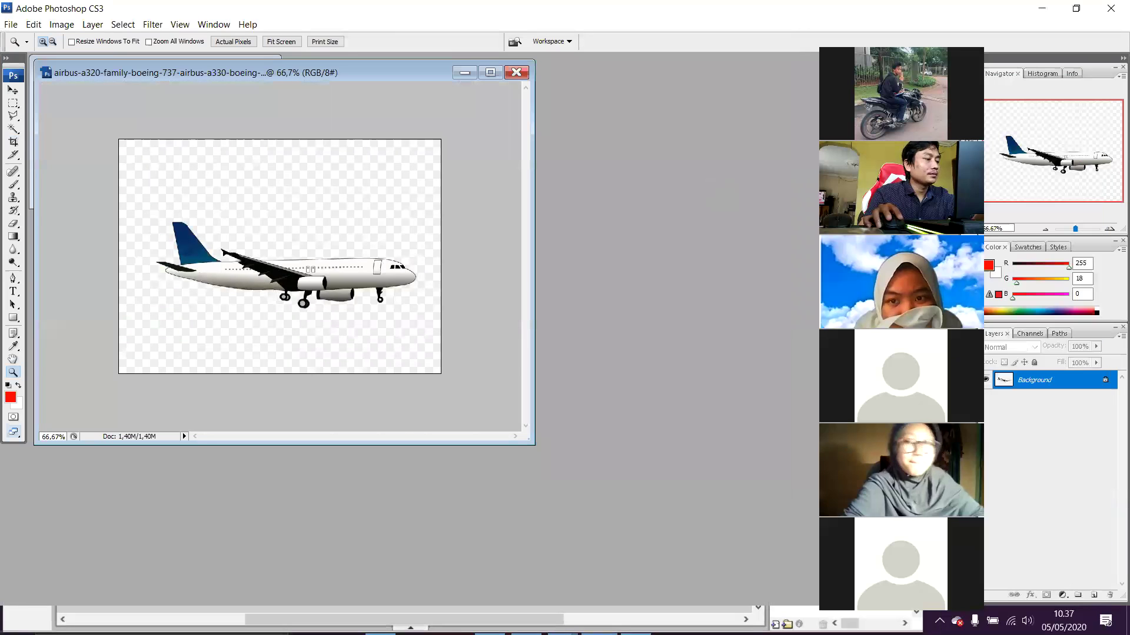
pyautogui.press('w')
pyautogui.click(341, 211)
pyautogui.press('Delete')
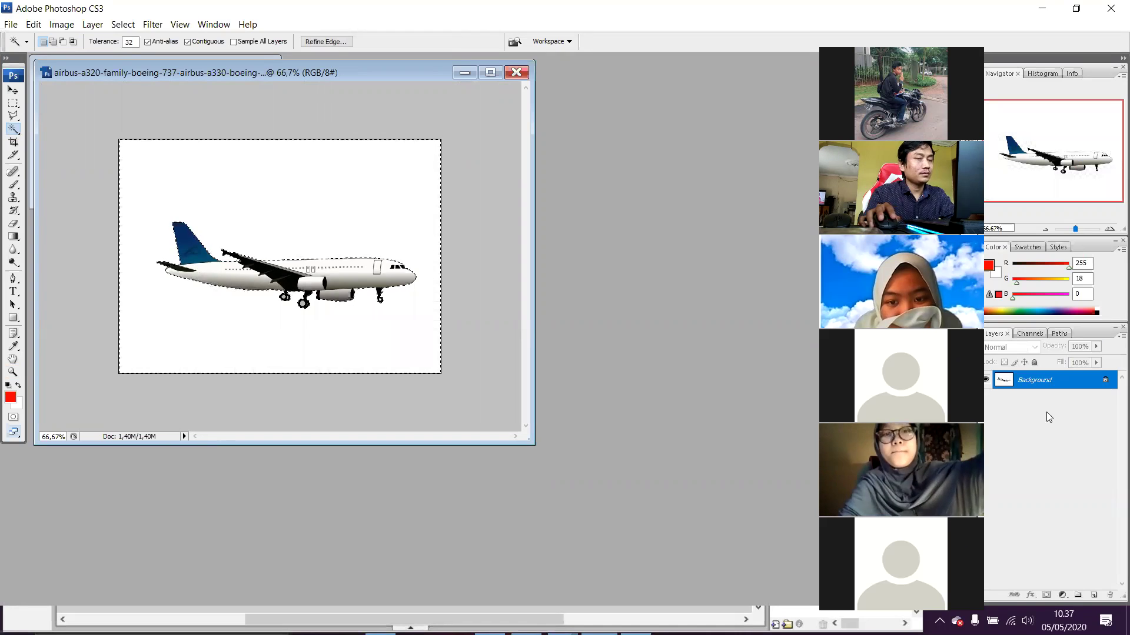
pyautogui.hotkey('ctrl', 'z')
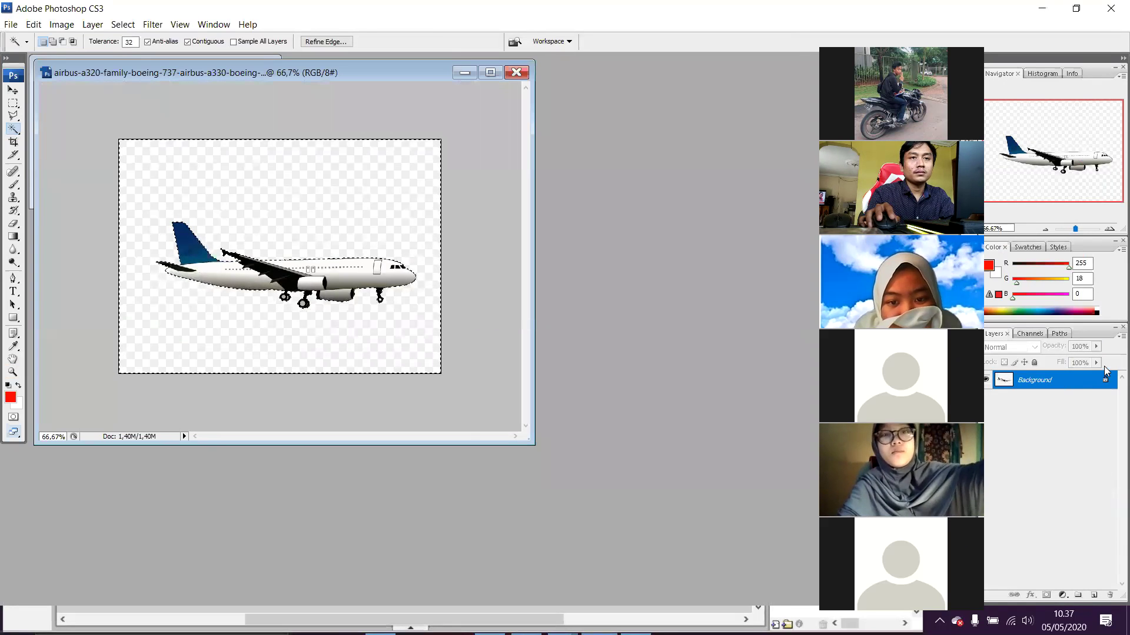
# - Add a new empty layer above the Background layer with the default settings
pyautogui.click(1122, 336)
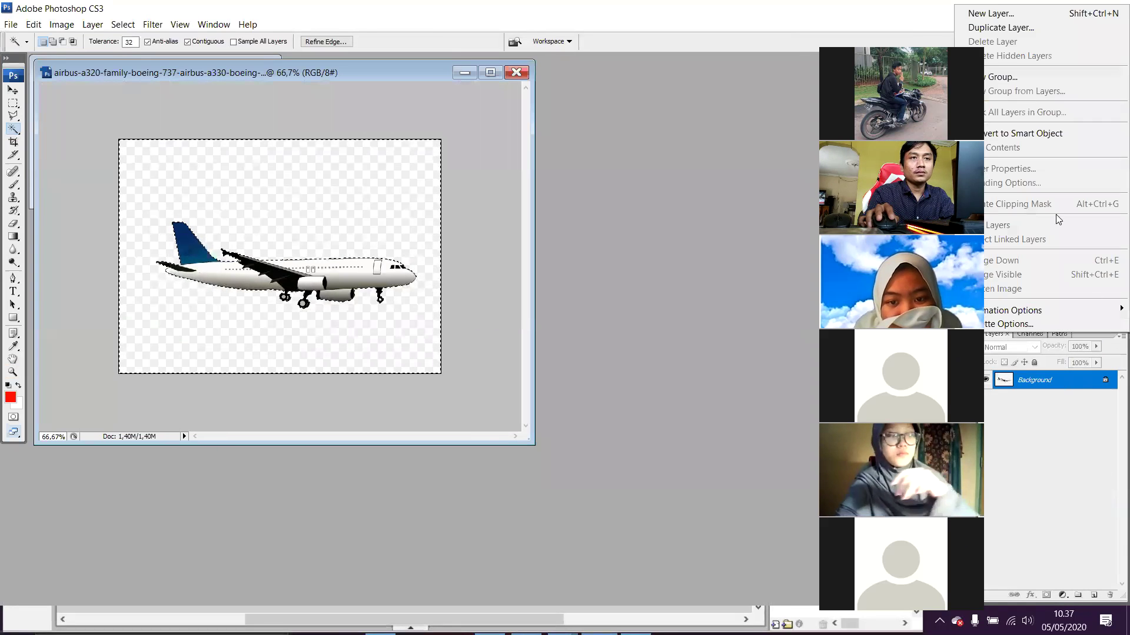
pyautogui.click(992, 13)
pyautogui.press('Return')
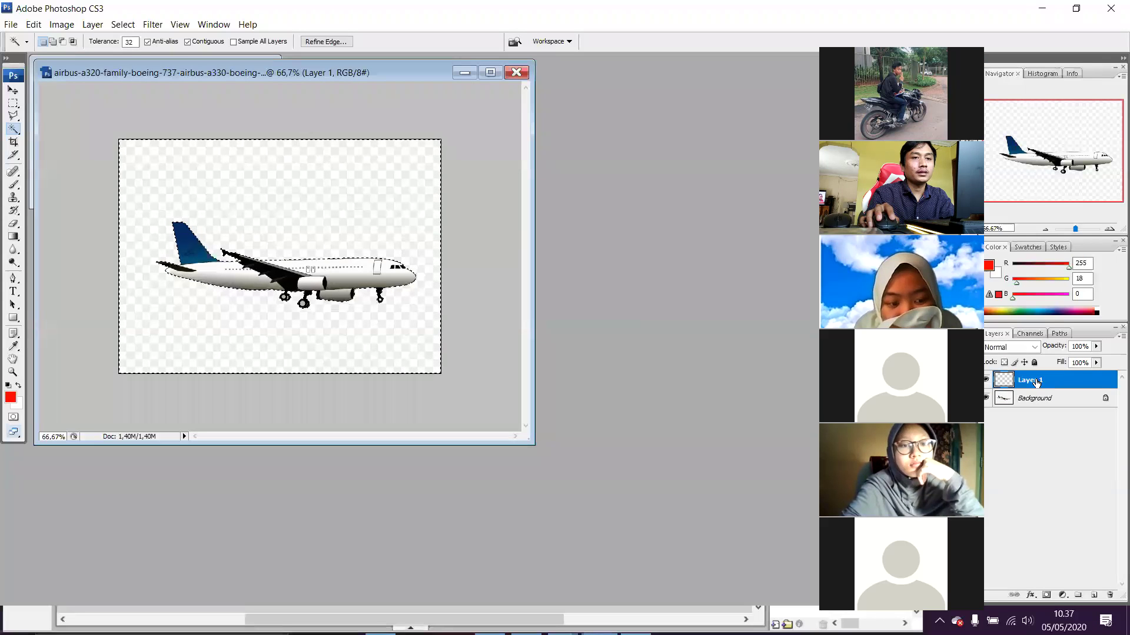
# - Reselect the checkered area on the Background layer with the Magic Wand, try deleting it, and undo that deletion
pyautogui.click(1031, 405)
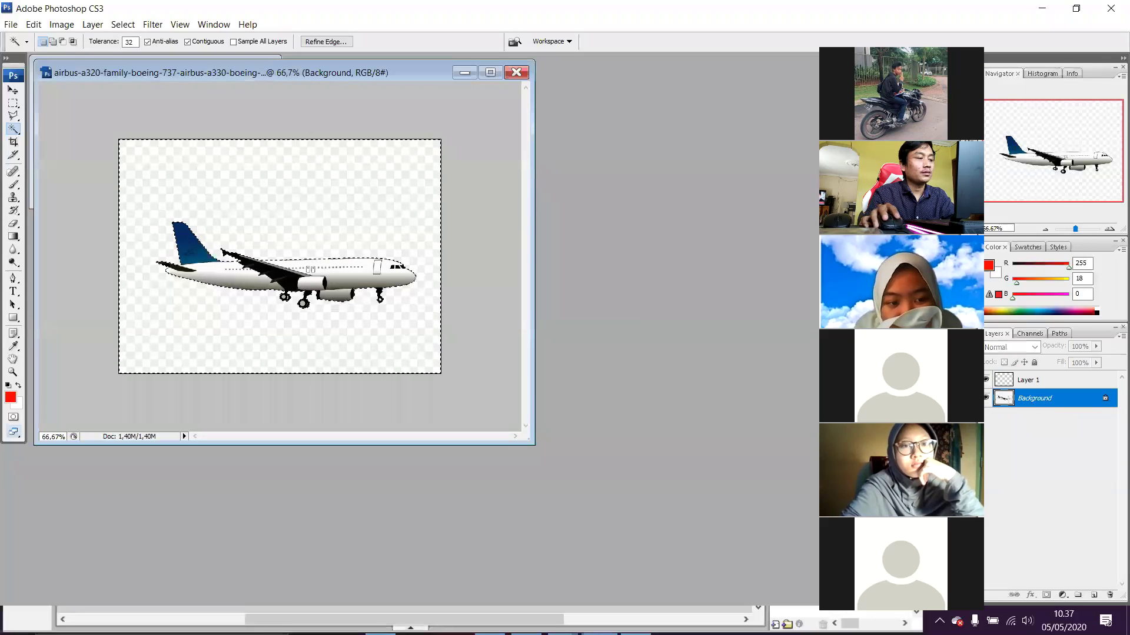
pyautogui.hotkey('ctrl', 'd')
pyautogui.click(366, 215)
pyautogui.press('Delete')
pyautogui.hotkey('ctrl', 'z')
# - Duplicate the Background layer as "Background copy" in the same document
pyautogui.rightClick(1056, 401)
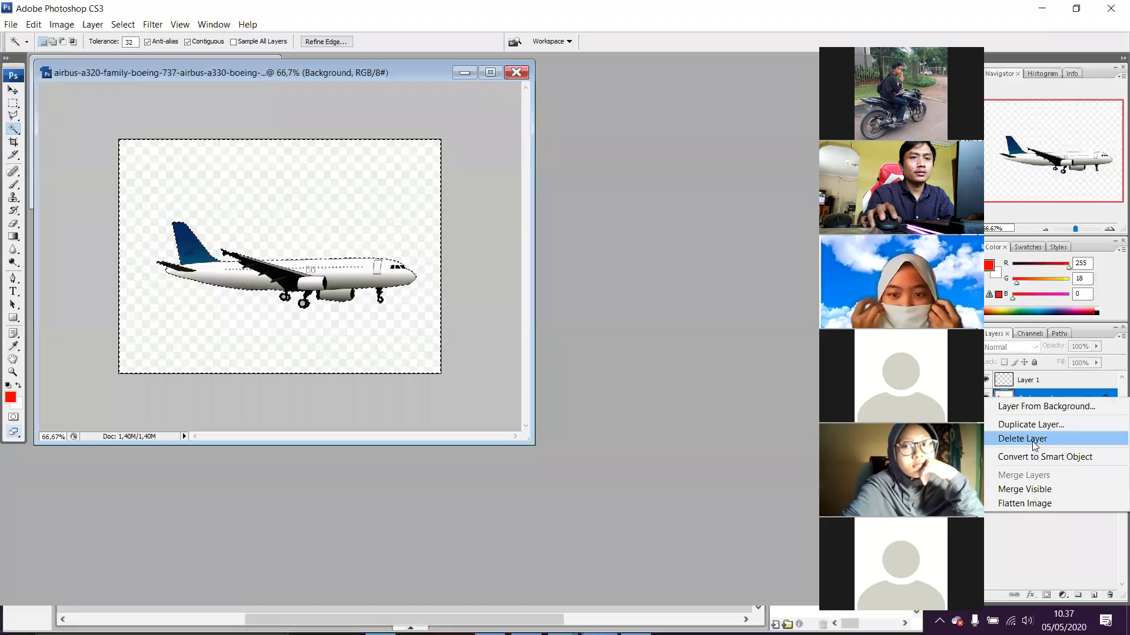
pyautogui.click(1023, 424)
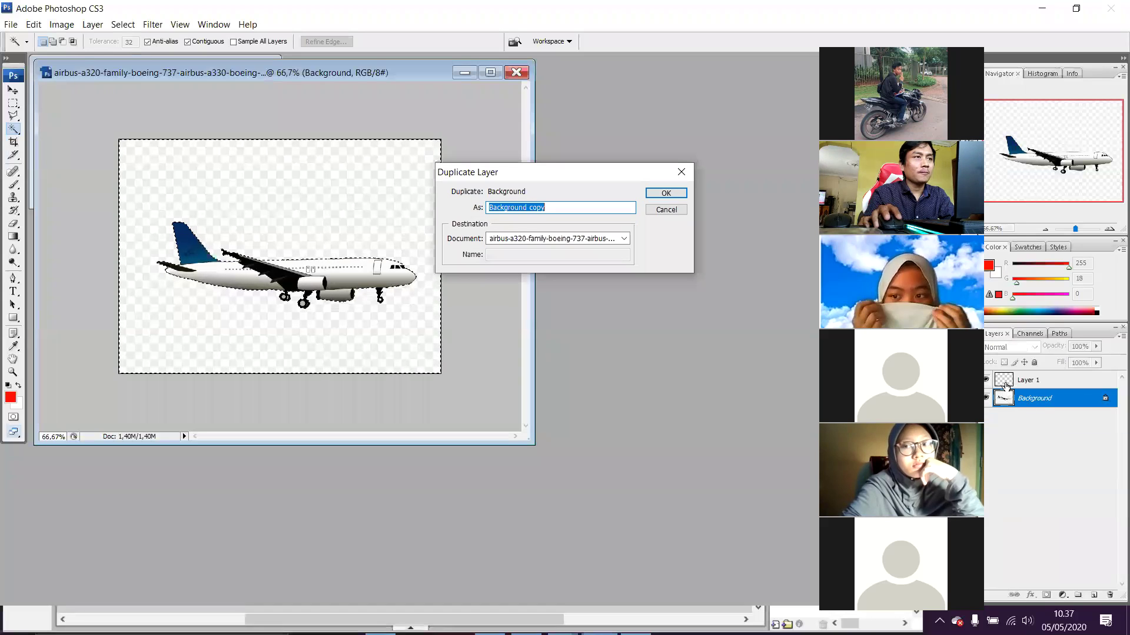
pyautogui.click(647, 194)
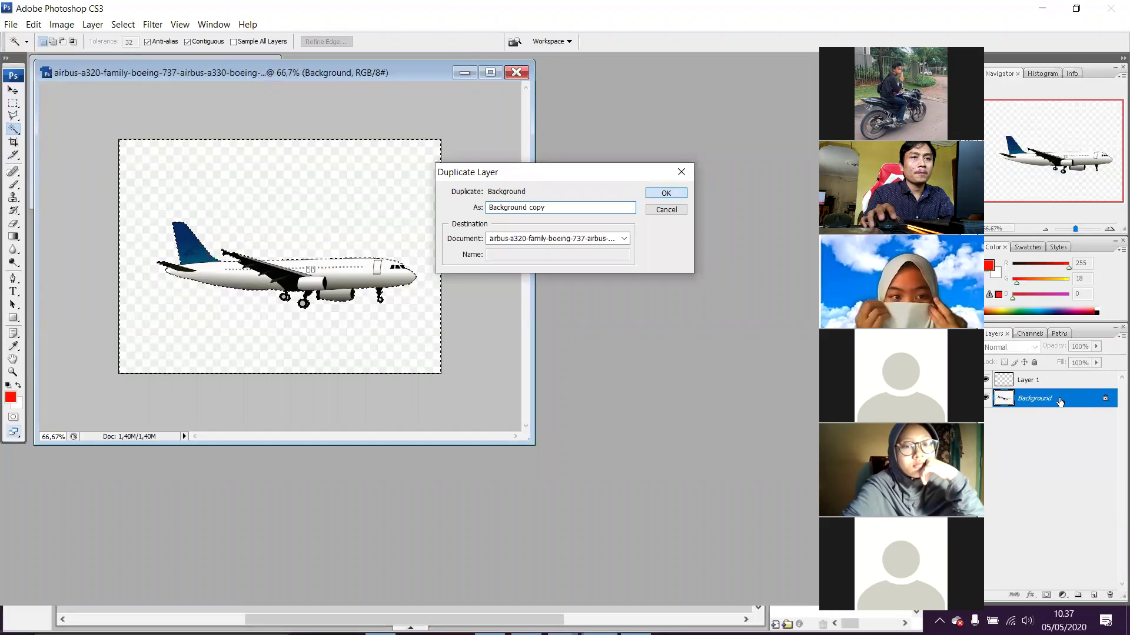
pyautogui.moveTo(1041, 400); pyautogui.dragTo(1041, 380)
# - Delete the original Background layer, then clear the checkered area around the airplane on the copy and drop the selection
pyautogui.click(1036, 416)
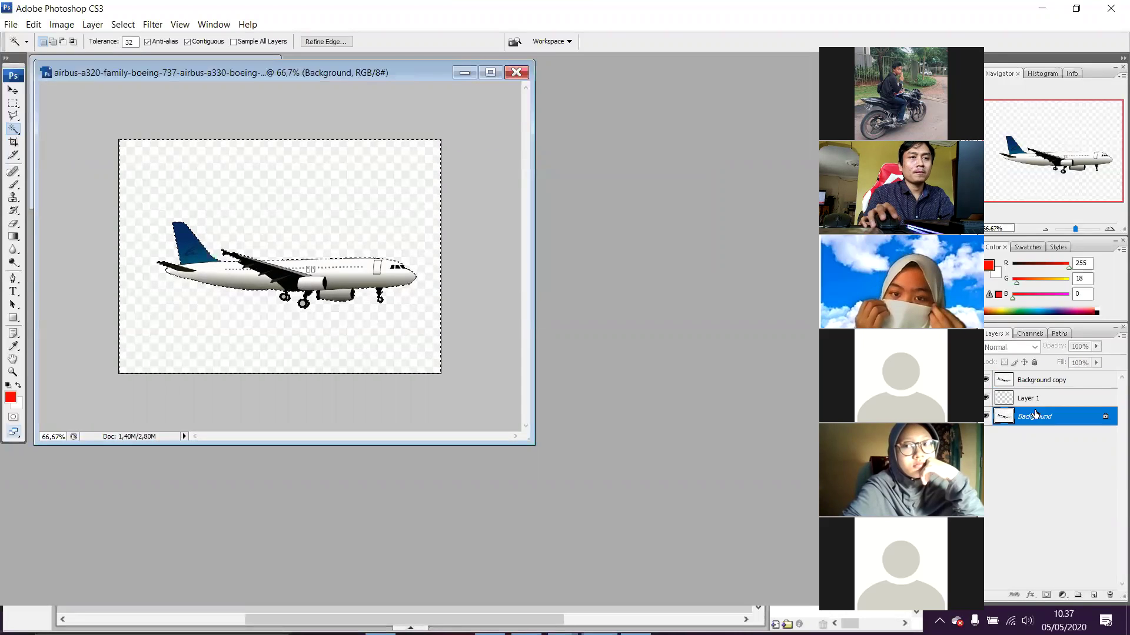
pyautogui.rightClick(1036, 414)
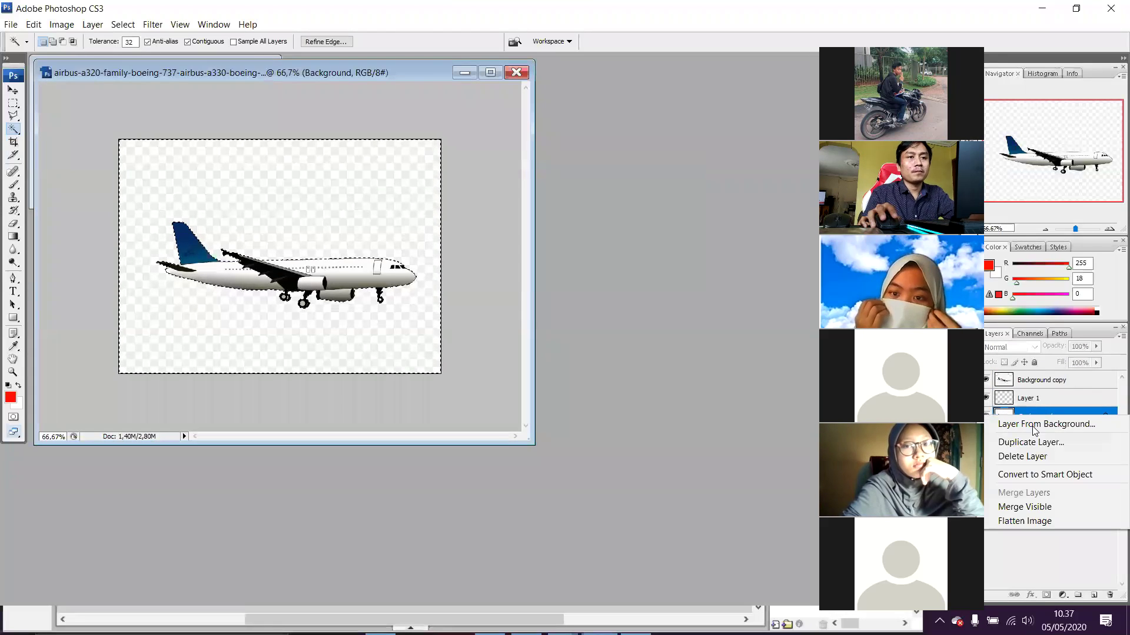
pyautogui.click(1033, 457)
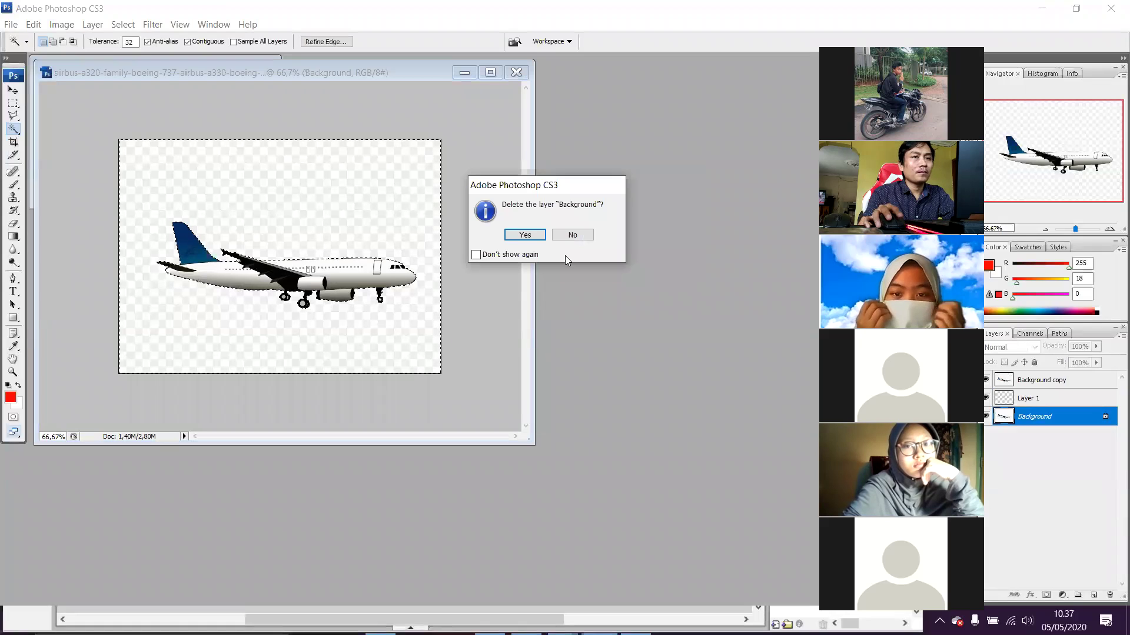
pyautogui.press('Return')
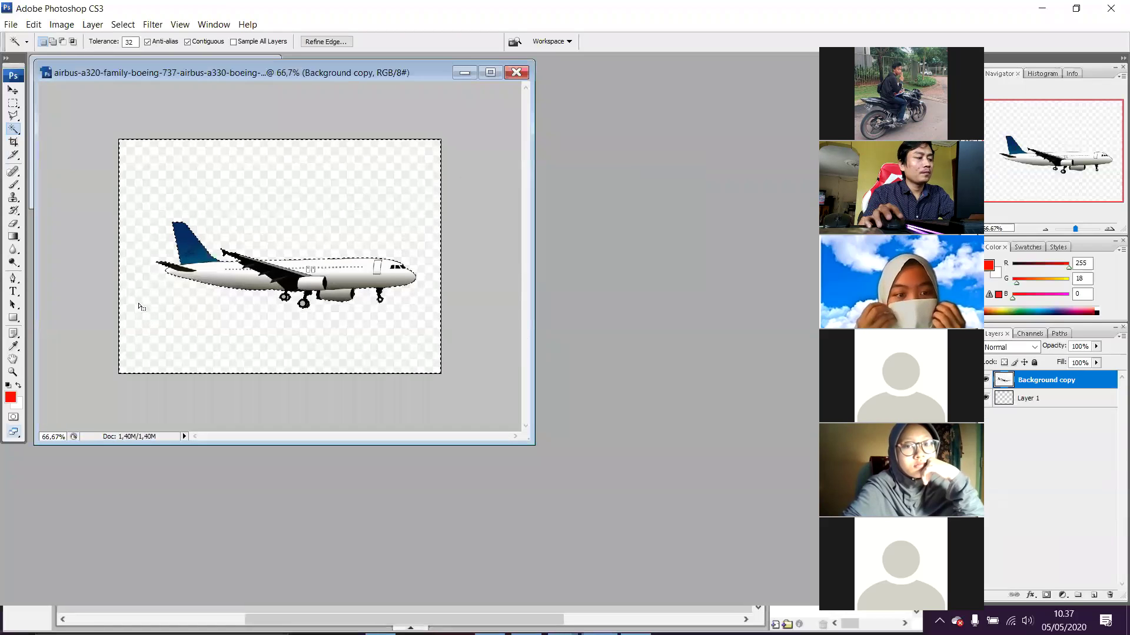
pyautogui.press('m')
pyautogui.click(289, 249)
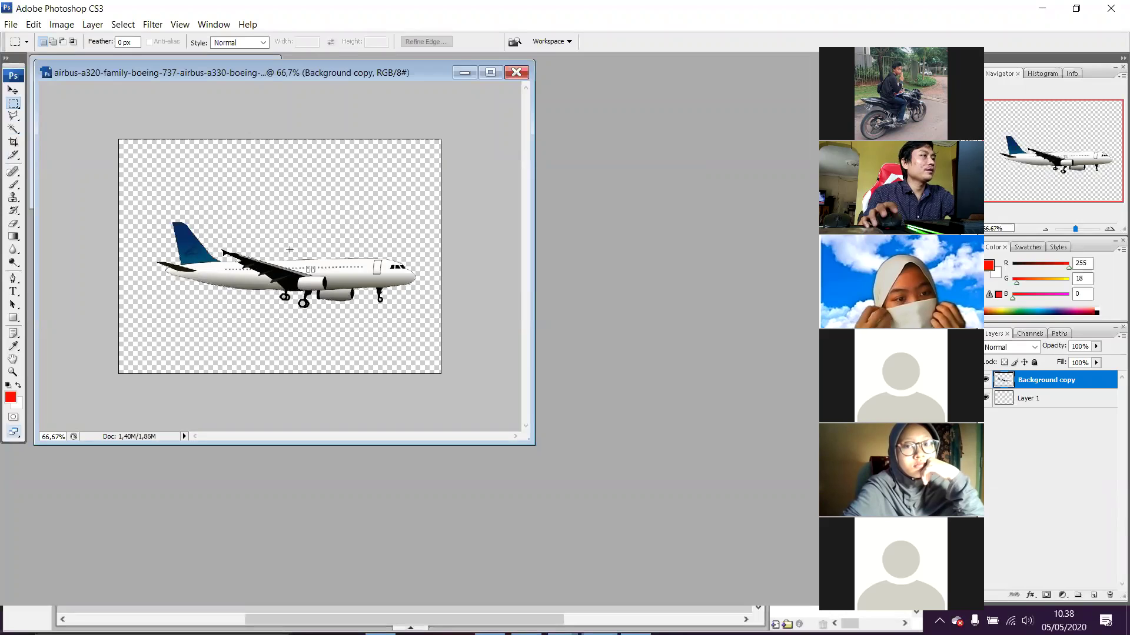
# - Save the cut-out airplane as a PNG copy in the button folder with interlacing set to None
pyautogui.click(11, 27)
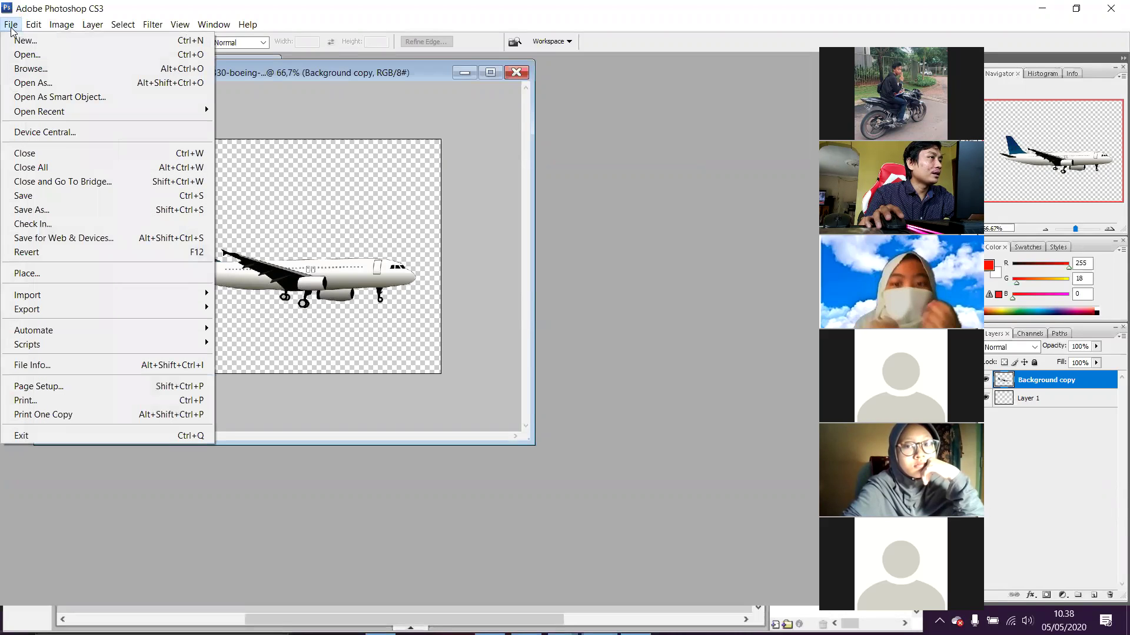
pyautogui.click(88, 210)
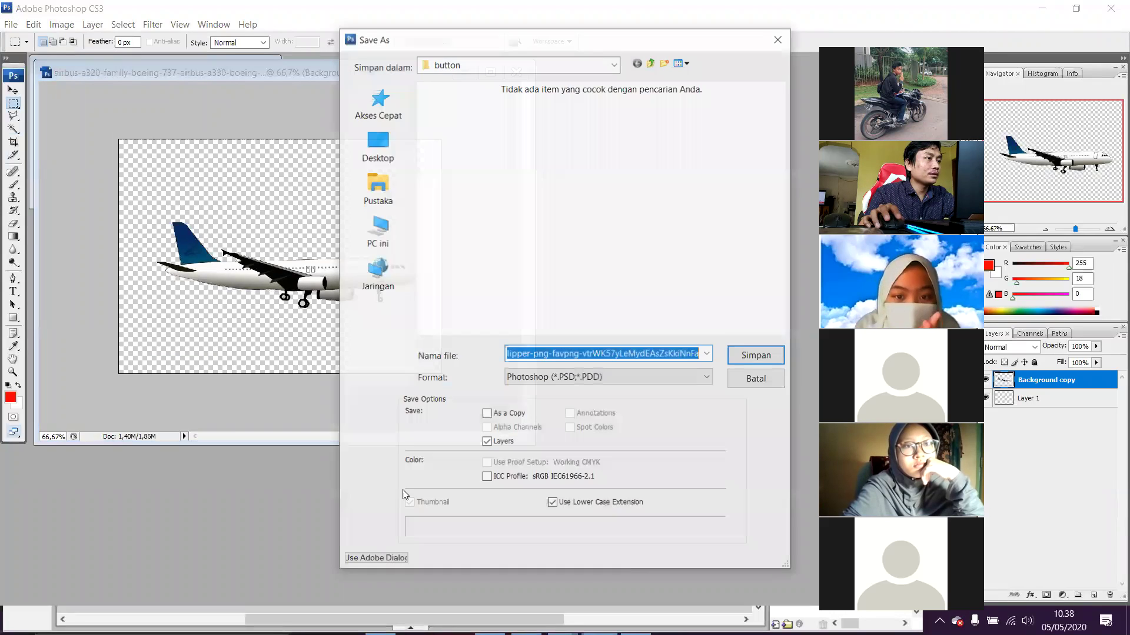
pyautogui.click(588, 377)
pyautogui.click(570, 544)
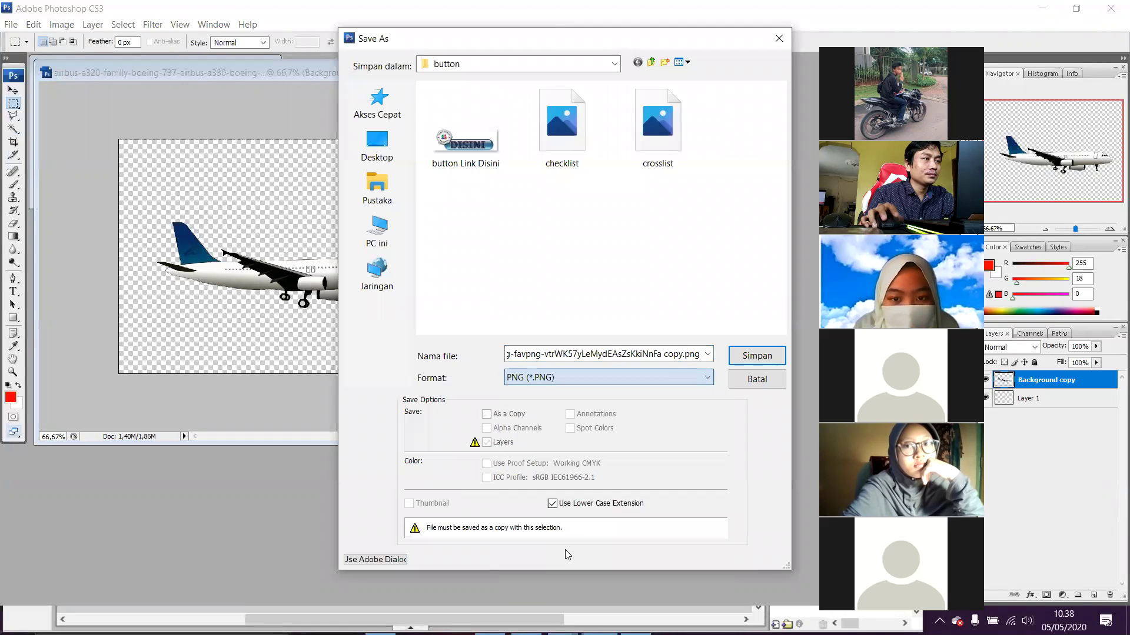
pyautogui.click(757, 355)
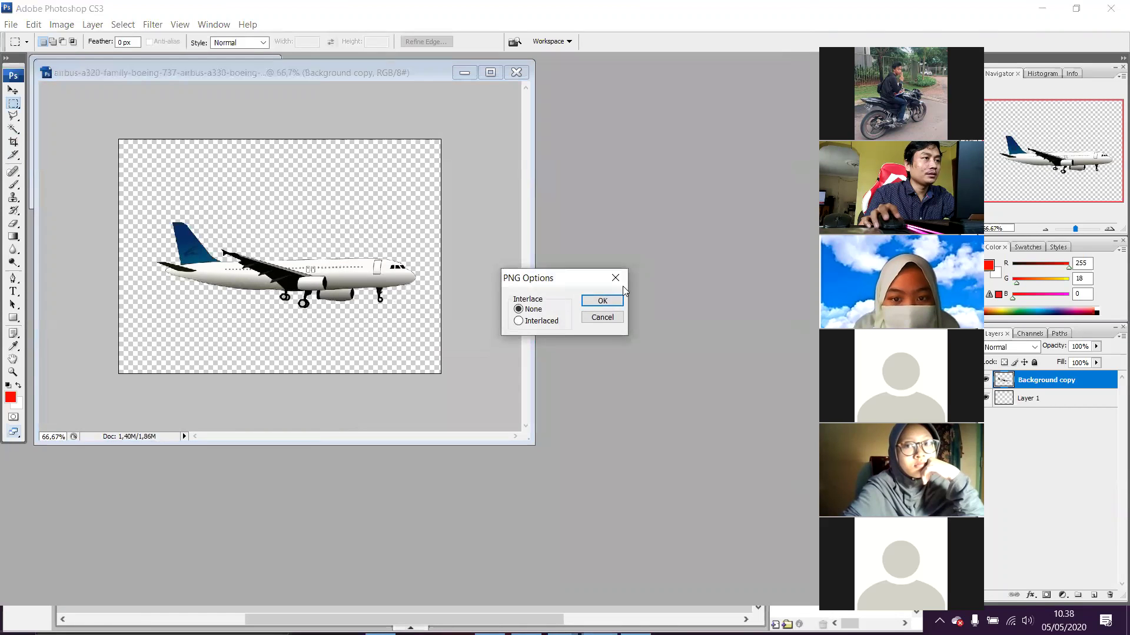
pyautogui.click(601, 300)
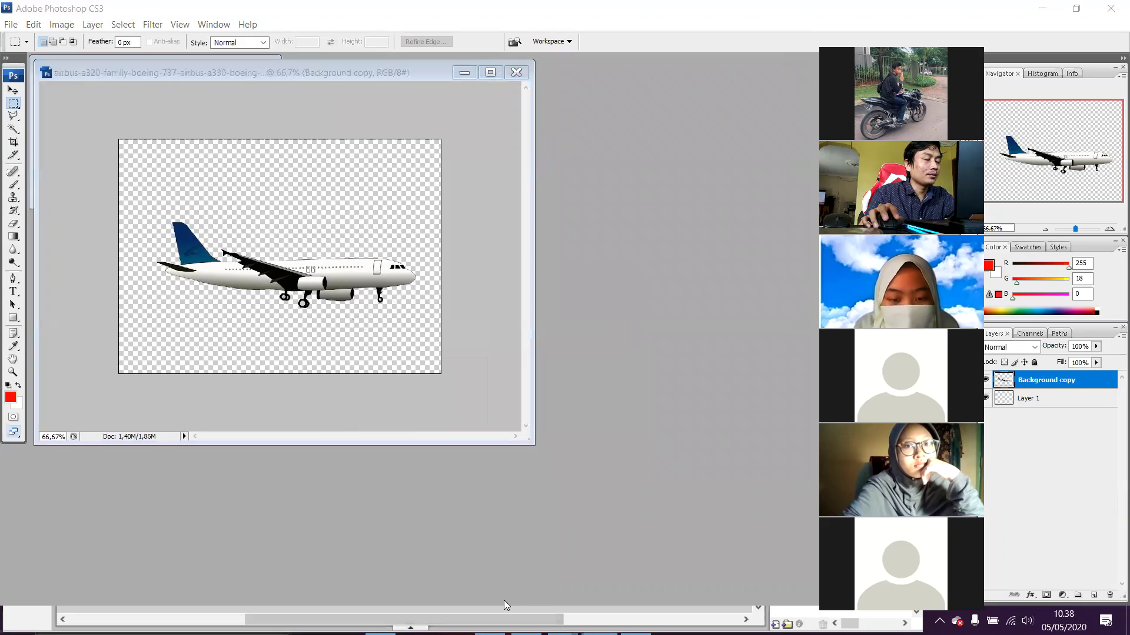
# - Switch to Macromedia Flash Professional 8 with the bouncing ball document
pyautogui.press('super')
pyautogui.click(559, 625)
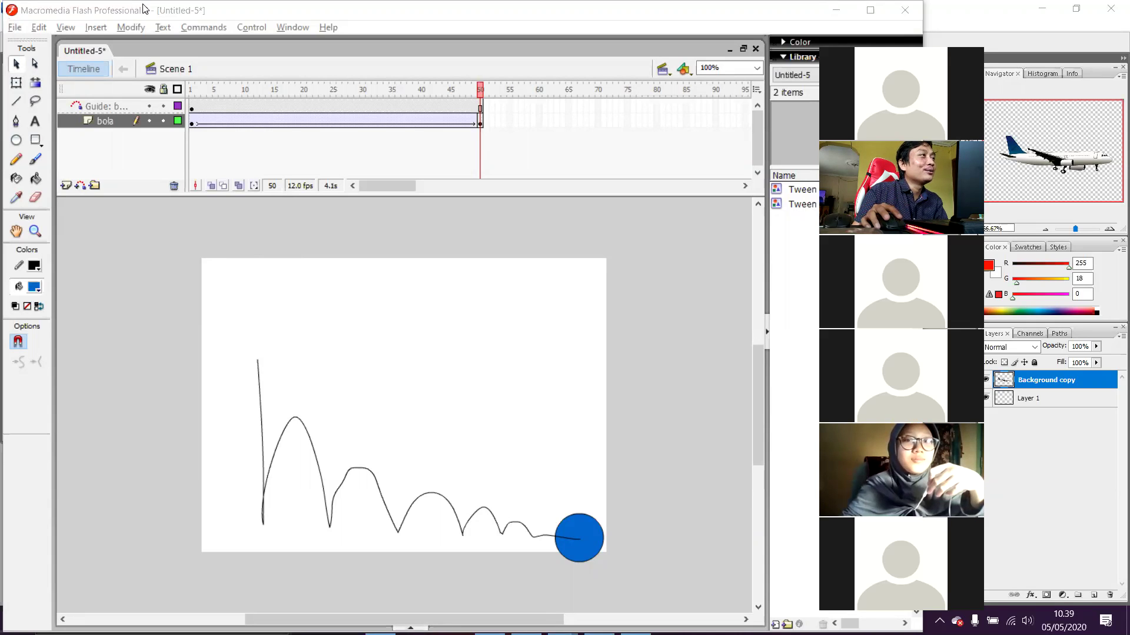
pyautogui.click(15, 28)
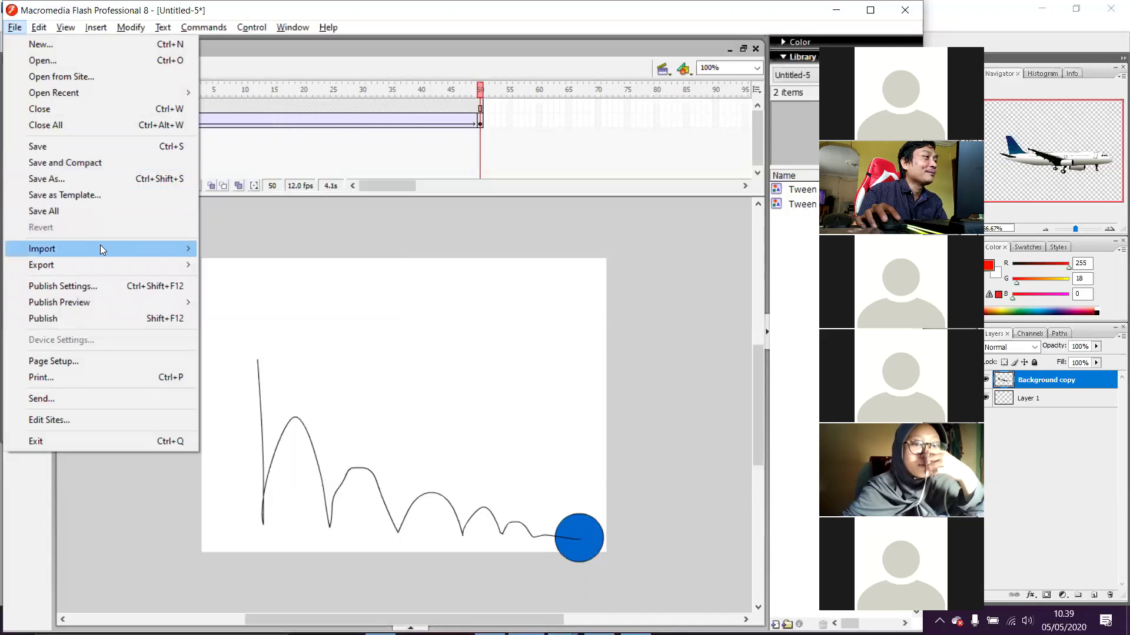
pyautogui.moveTo(100, 247)
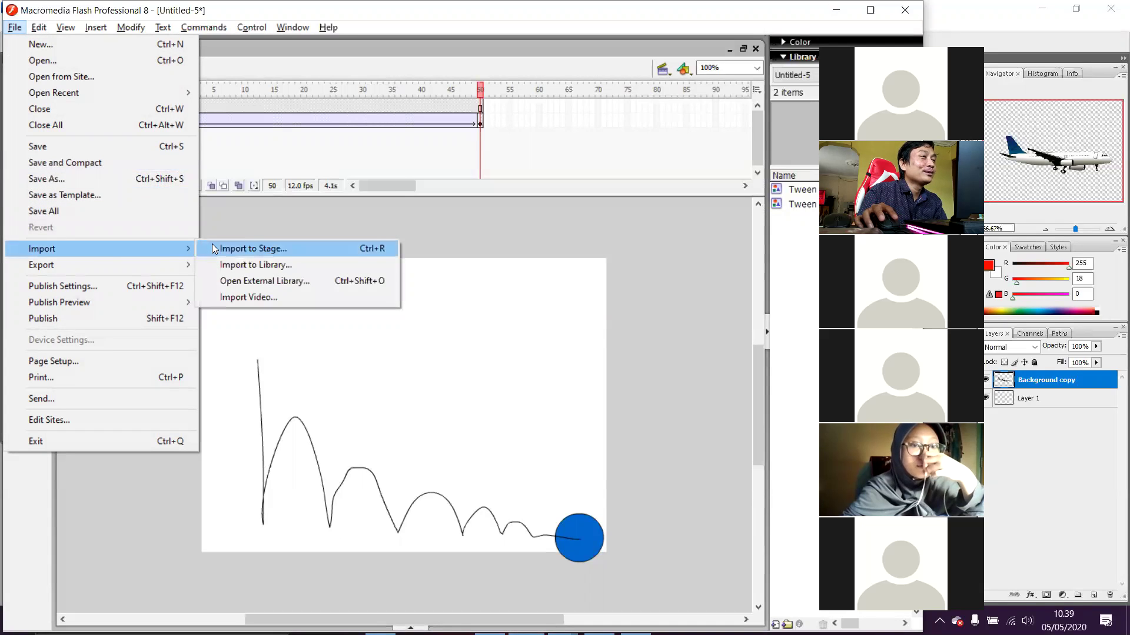
pyautogui.click(247, 247)
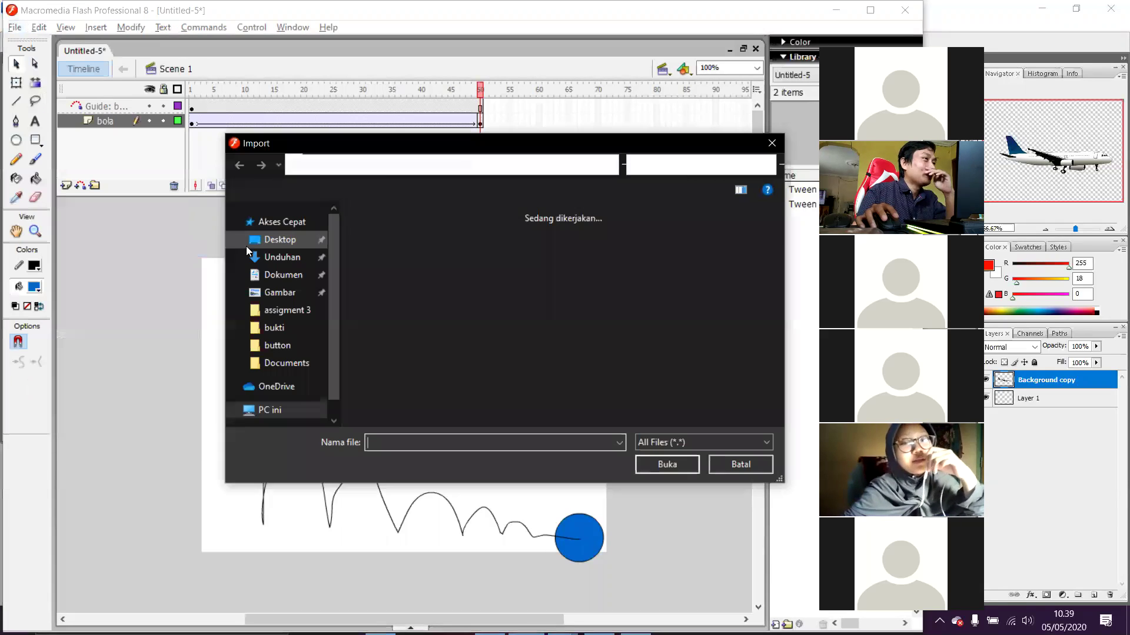
pyautogui.click(738, 465)
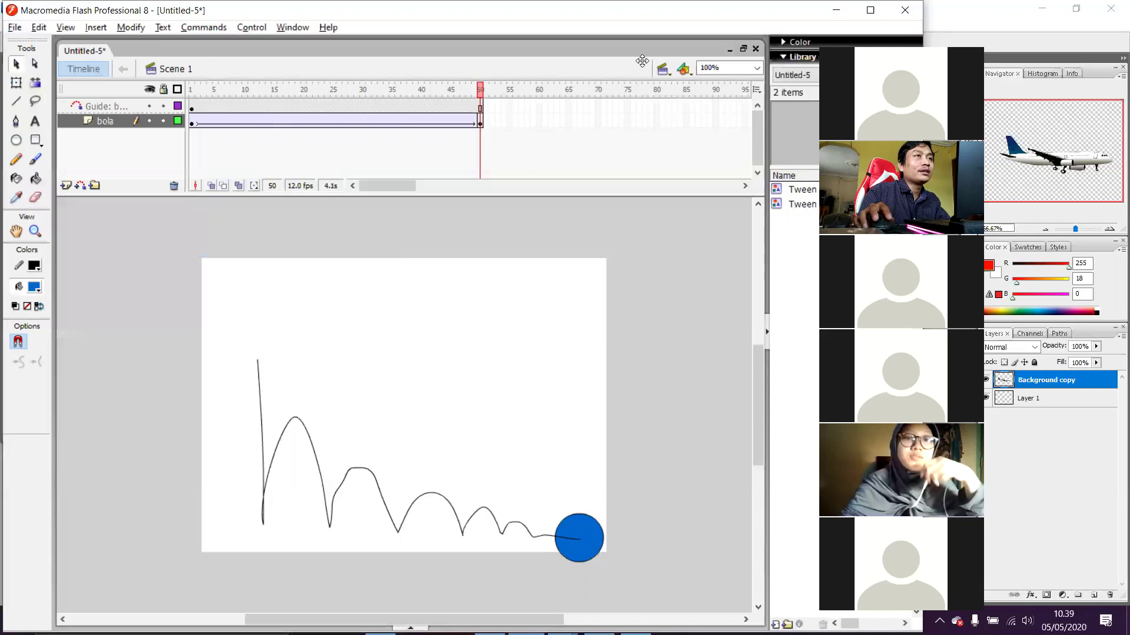
# - Create a new blank Flash Document
pyautogui.click(15, 27)
pyautogui.click(36, 45)
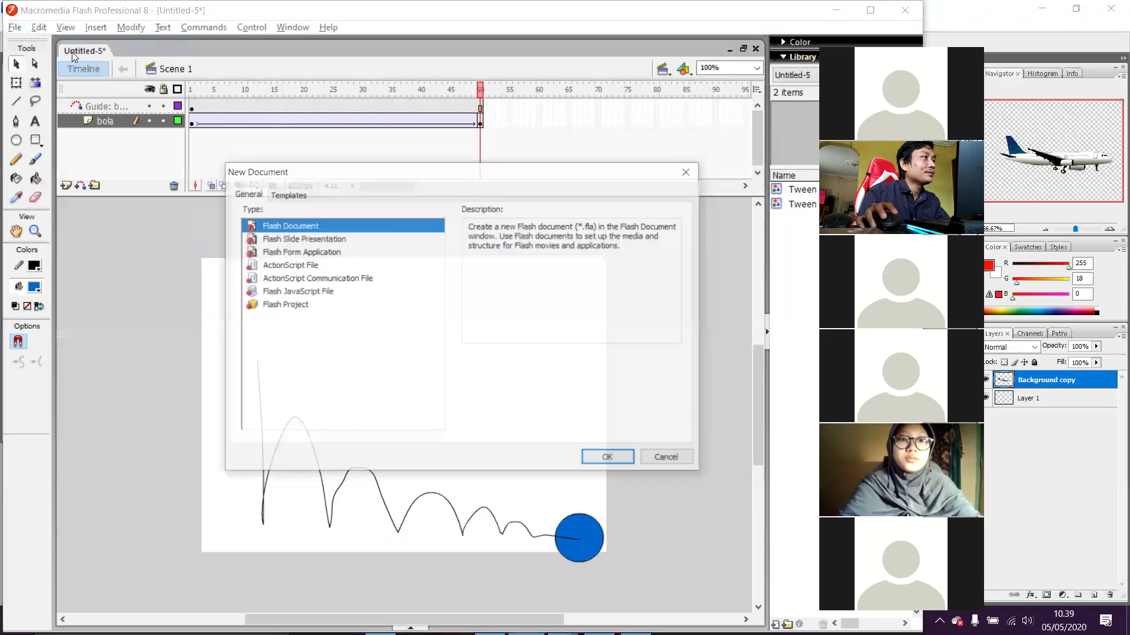
pyautogui.click(609, 458)
# - Try importing the airplane picture with the checkered background from the button folder to the stage, and delete it from the stage
pyautogui.click(15, 27)
pyautogui.moveTo(91, 244)
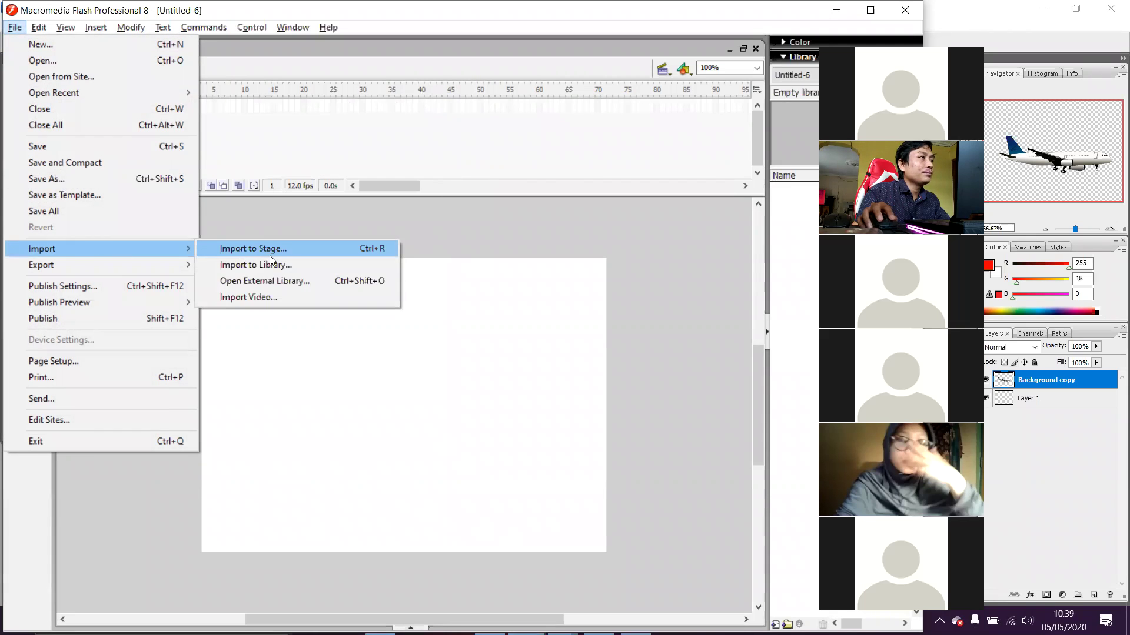
pyautogui.click(269, 253)
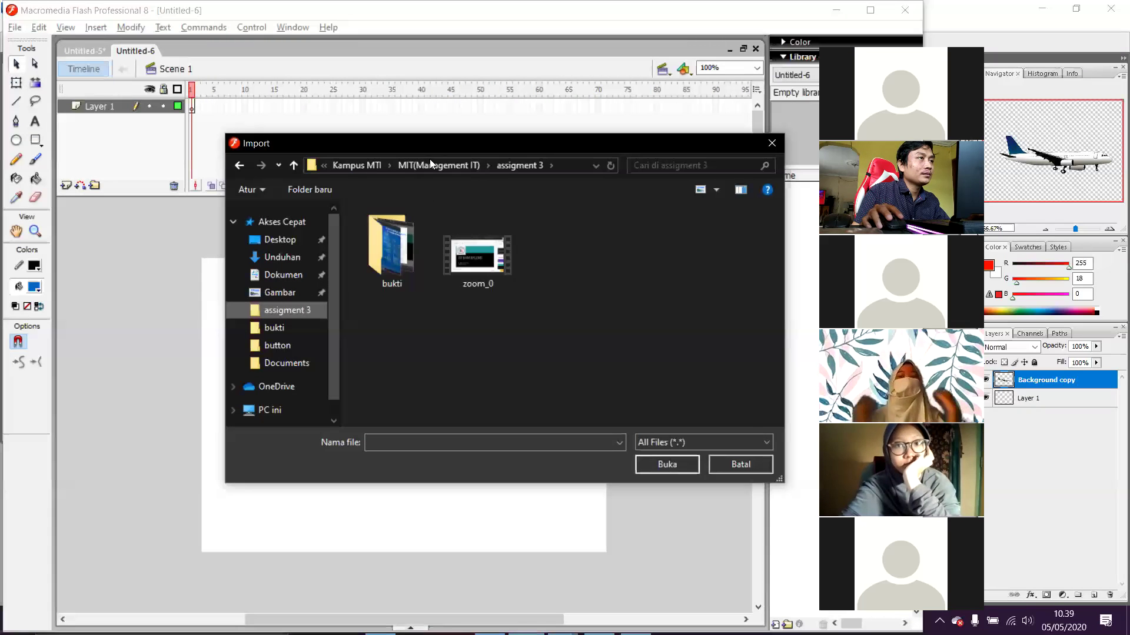
pyautogui.click(433, 164)
pyautogui.doubleClick(402, 250)
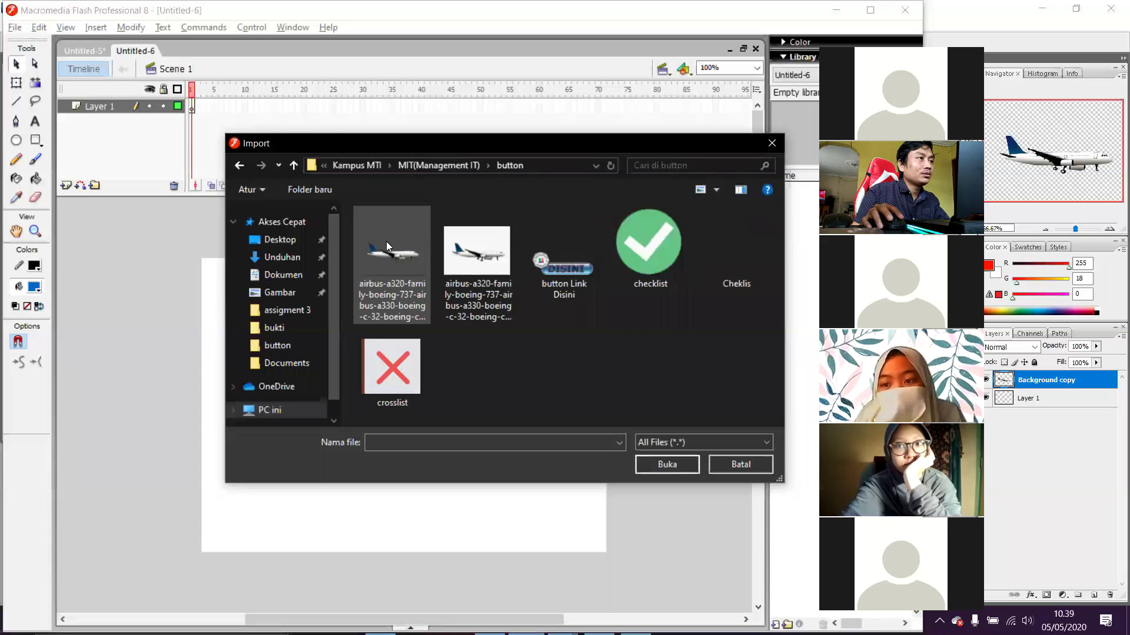
pyautogui.click(468, 266)
pyautogui.doubleClick(469, 266)
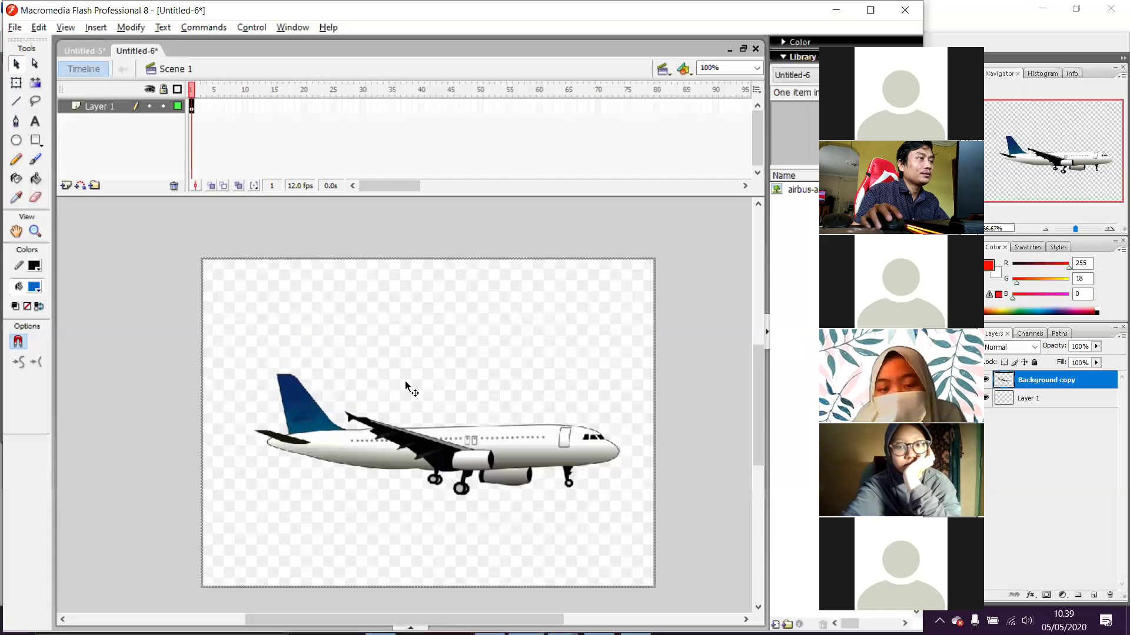
pyautogui.press('Delete')
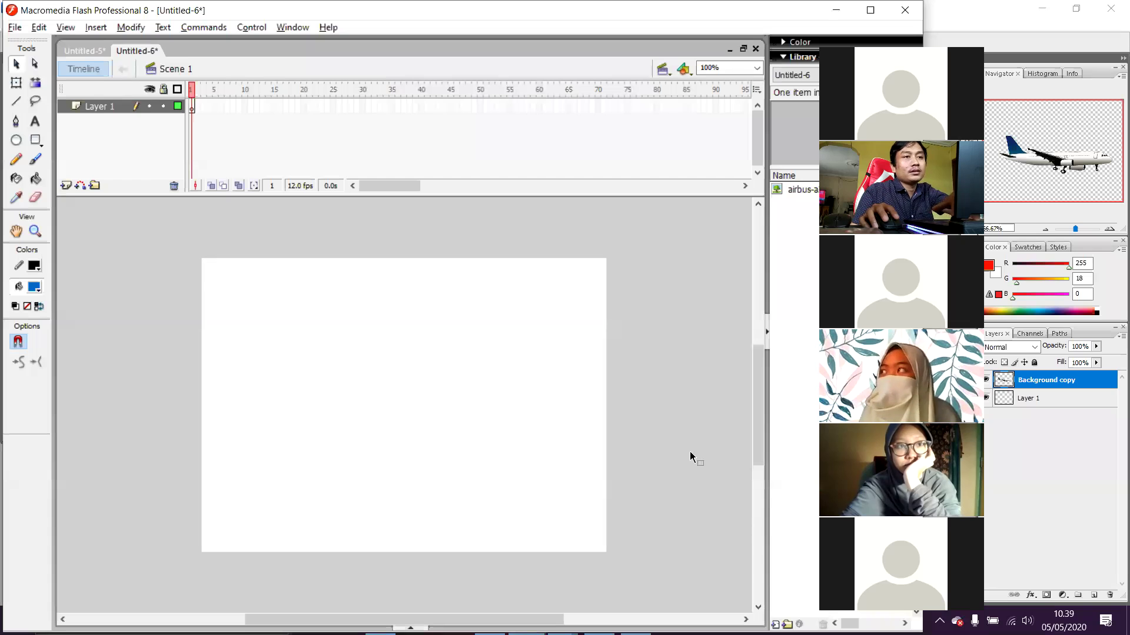
# - Import the cut-out transparent airplane PNG to the stage
pyautogui.click(10, 28)
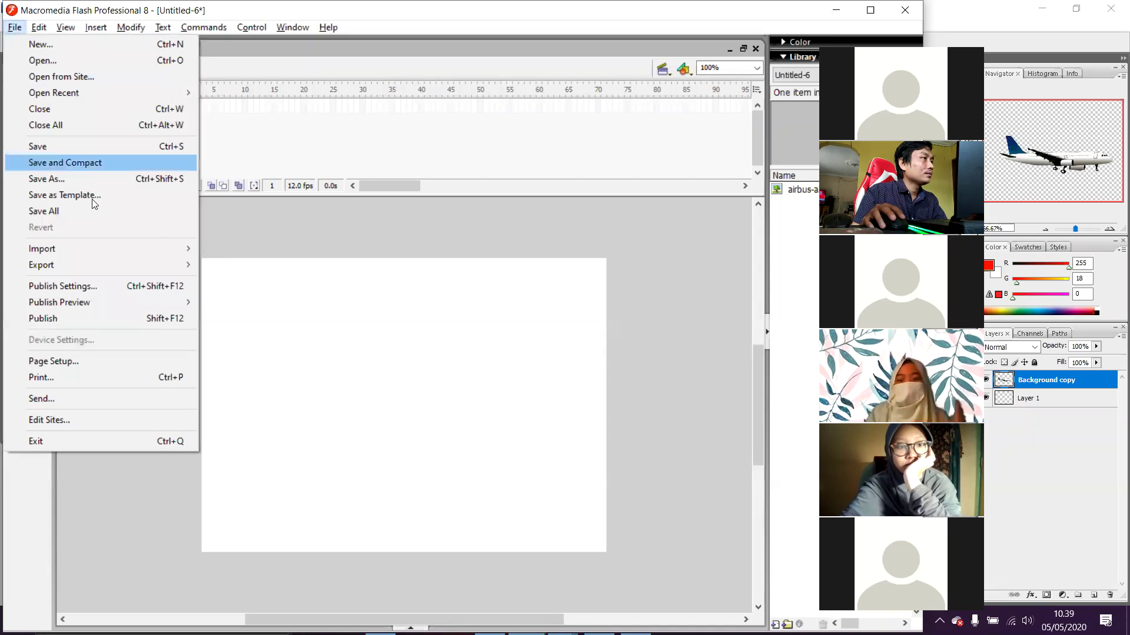
pyautogui.moveTo(105, 250)
pyautogui.click(268, 248)
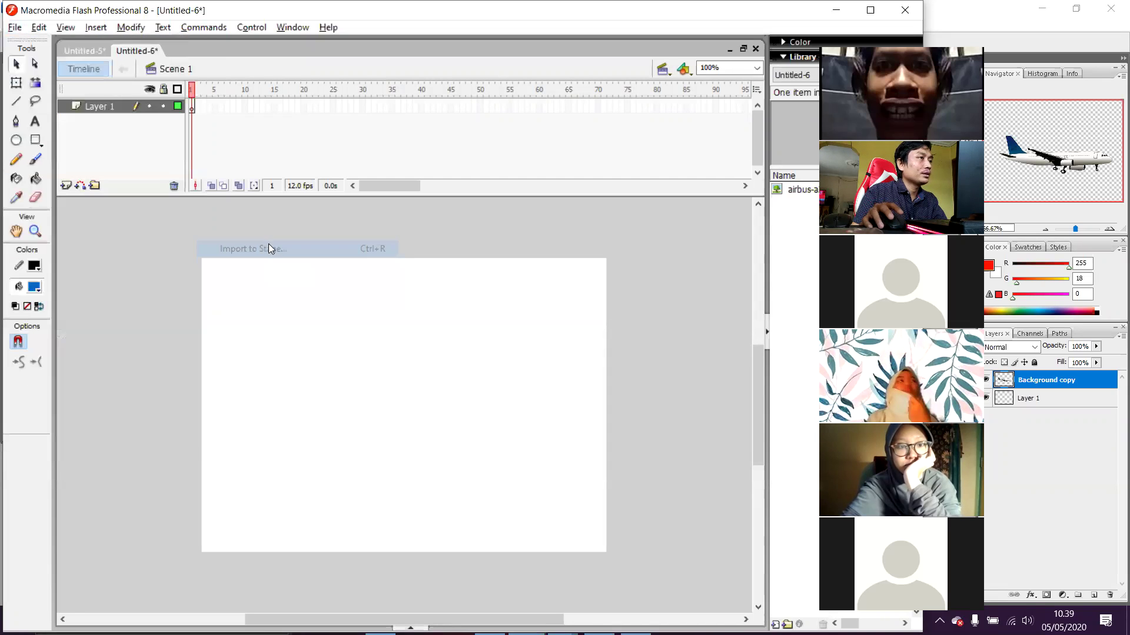
pyautogui.doubleClick(409, 272)
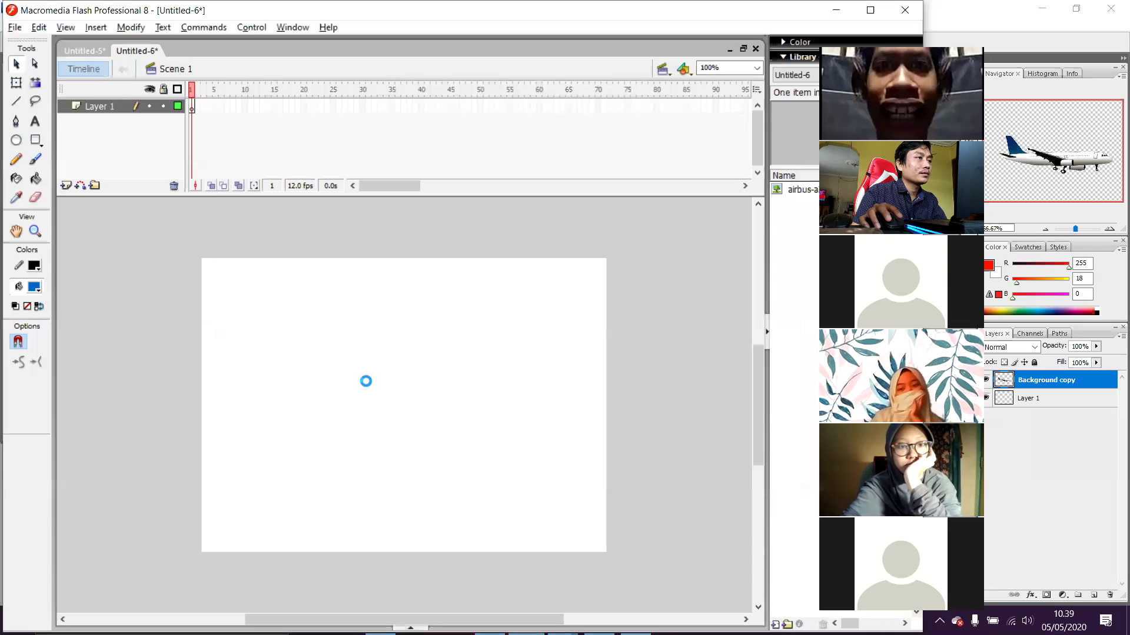
pyautogui.moveTo(483, 478); pyautogui.dragTo(367, 404)
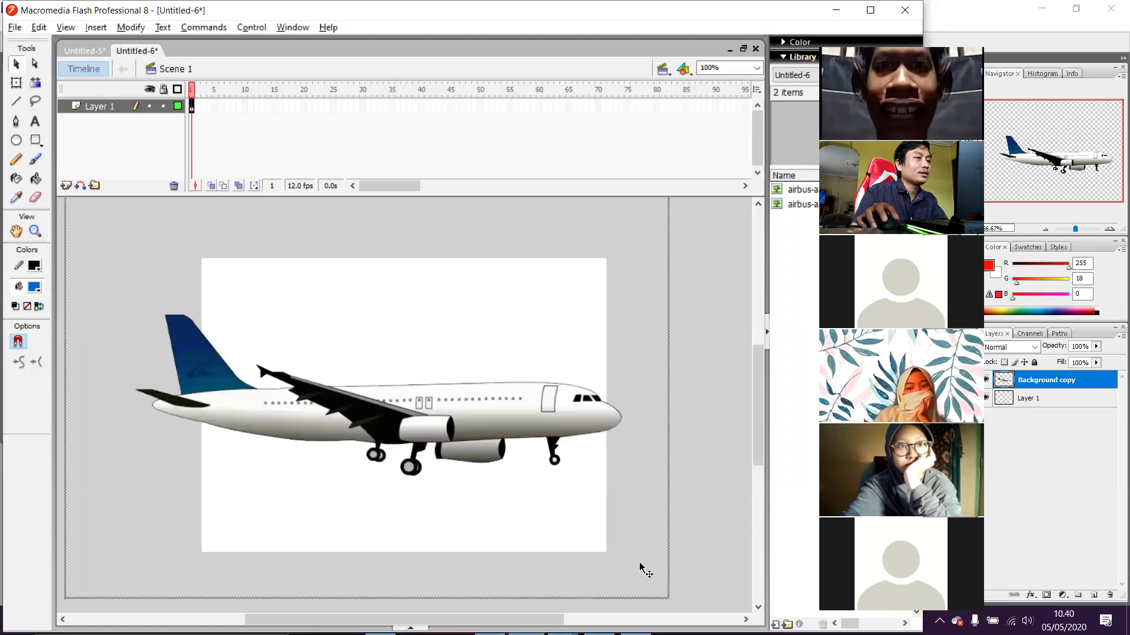
# - Scale the airplane down to about a third with Free Transform and move it to the stage's left edge
pyautogui.click(43, 86)
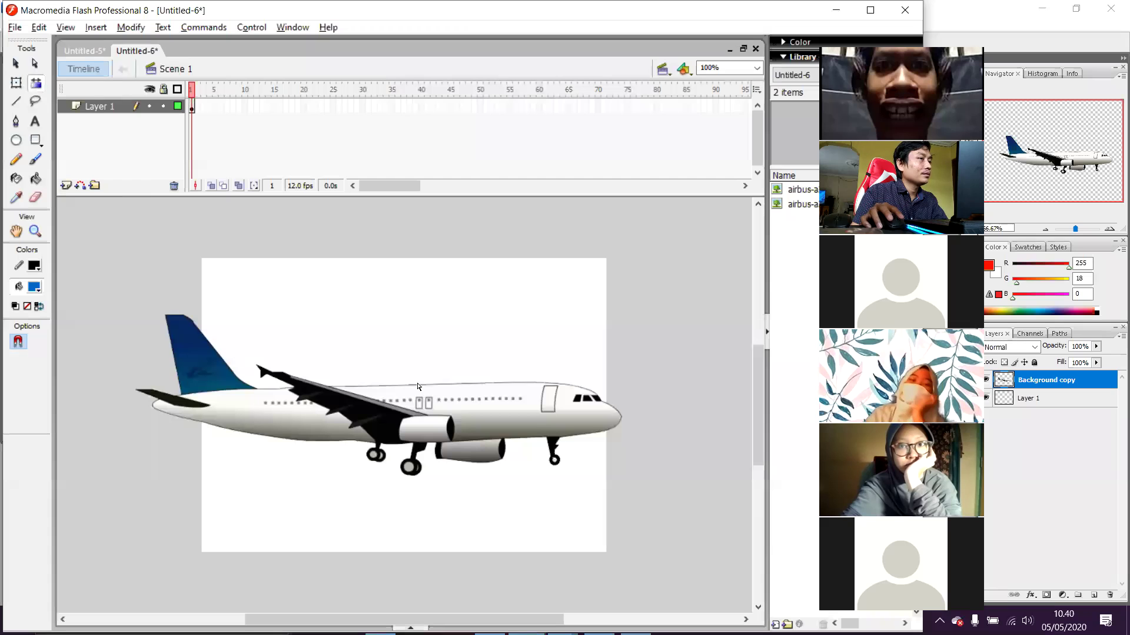
pyautogui.click(15, 82)
pyautogui.click(536, 383)
pyautogui.moveTo(668, 598); pyautogui.dragTo(457, 444)
pyautogui.moveTo(448, 403); pyautogui.dragTo(288, 371)
pyautogui.click(483, 358)
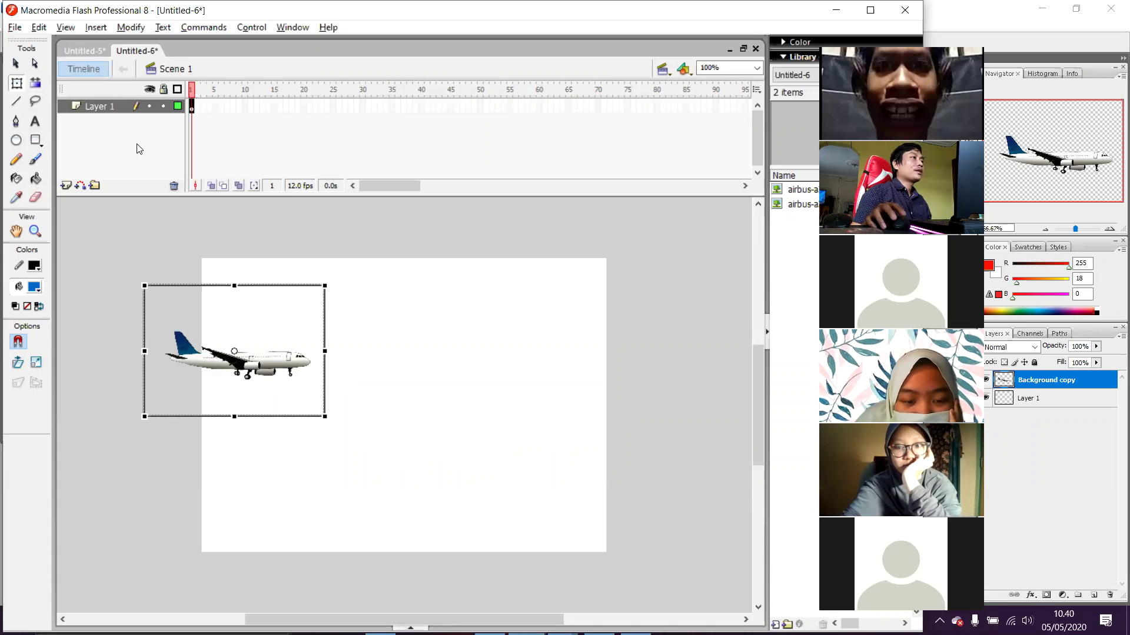
# - Rename the airplane's layer to pesawat and shift the airplane further over the stage's left edge
pyautogui.doubleClick(106, 106)
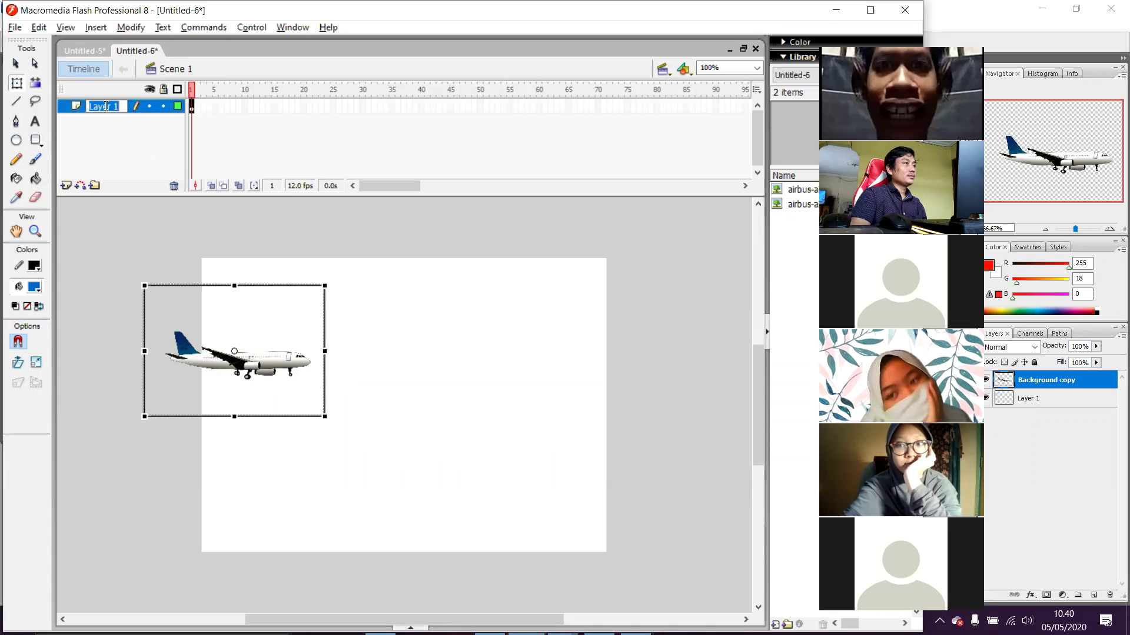
pyautogui.write('pesawat')
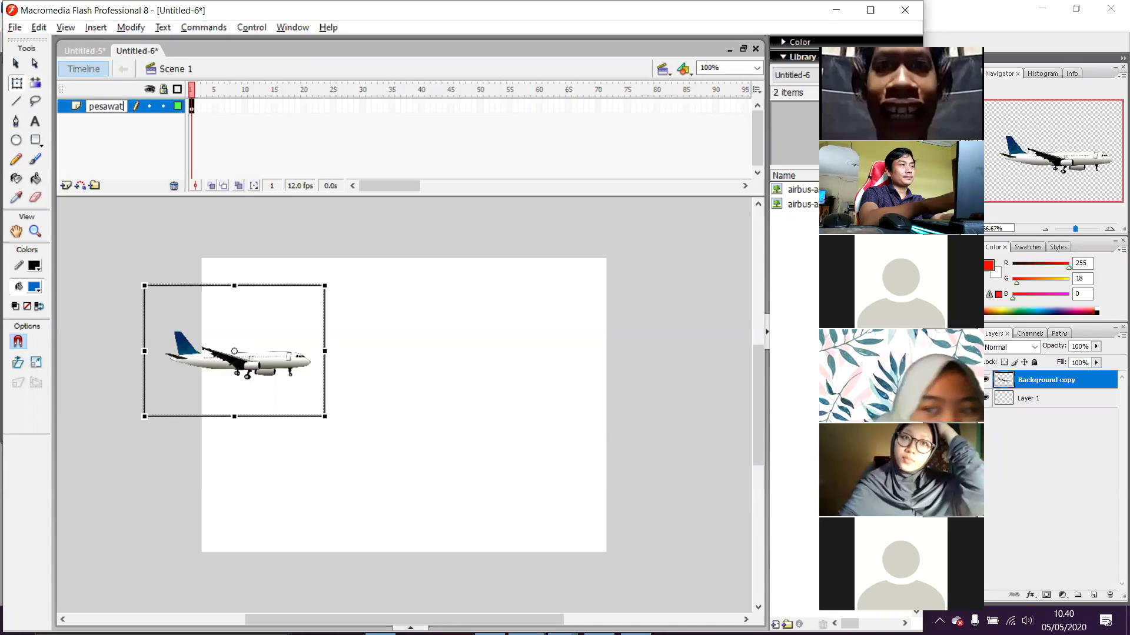
pyautogui.press('Return')
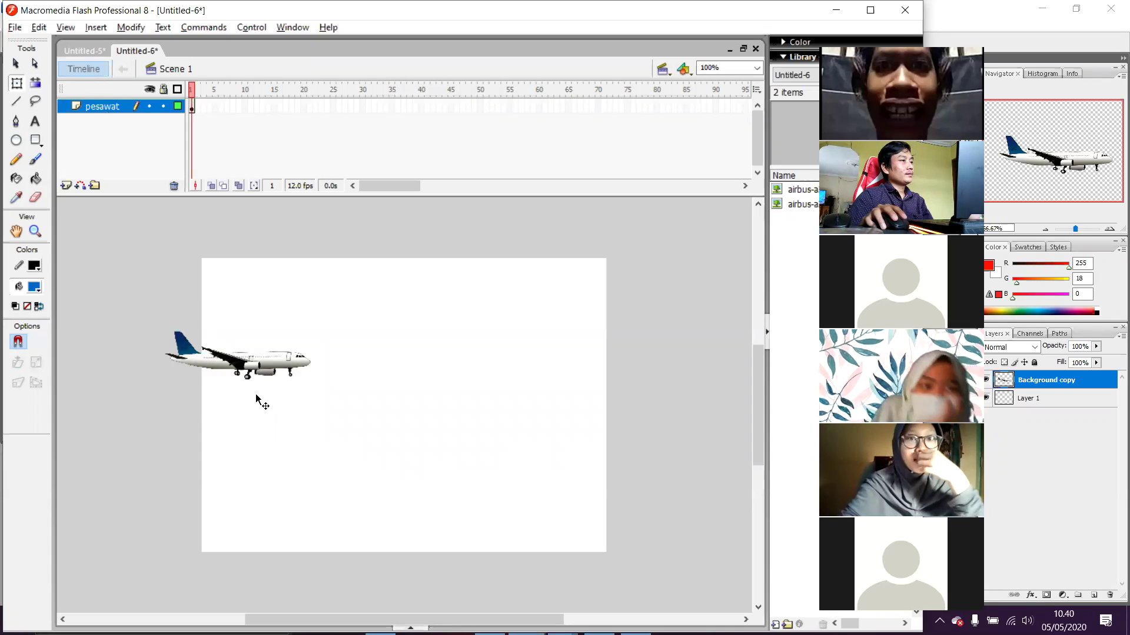
pyautogui.moveTo(228, 362); pyautogui.dragTo(177, 362)
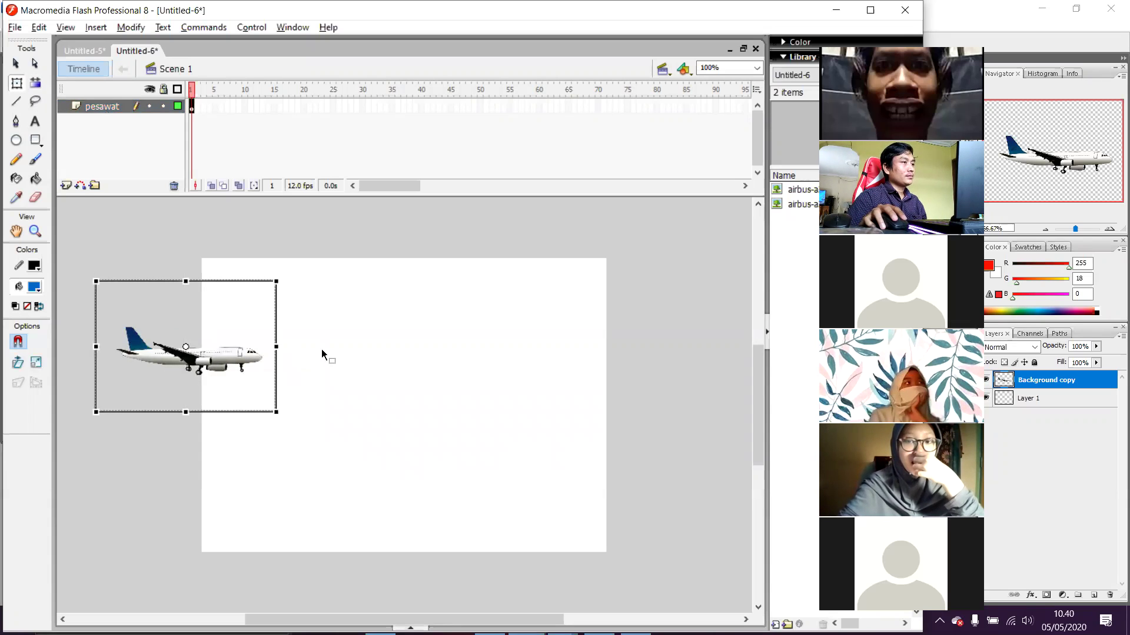
pyautogui.click(268, 366)
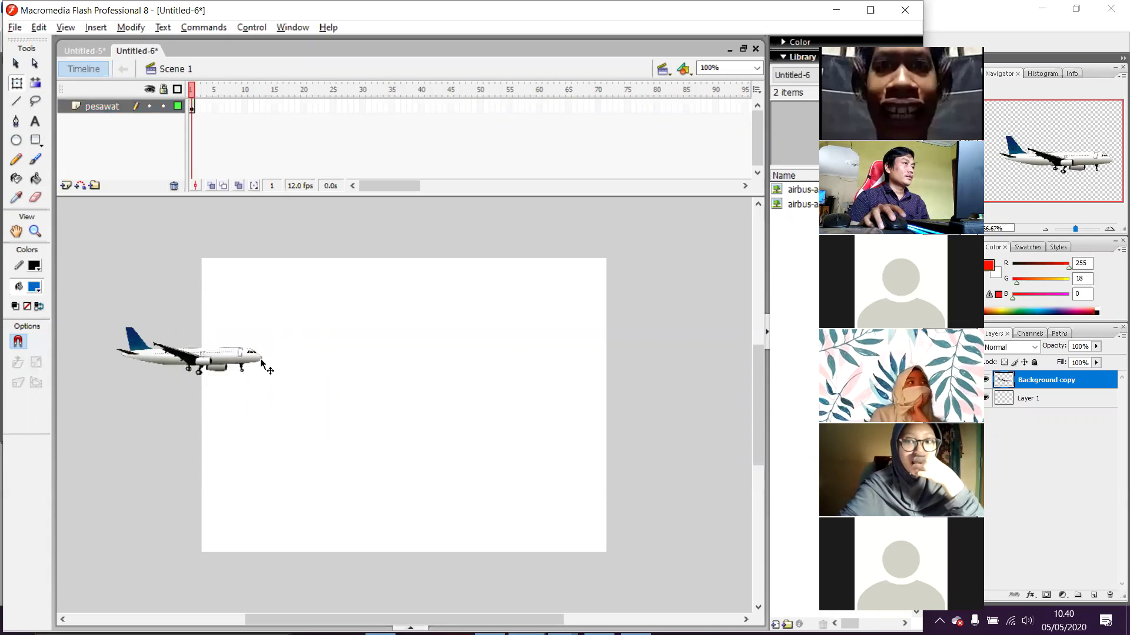
# - Add a motion guide layer above the pesawat layer
pyautogui.click(80, 187)
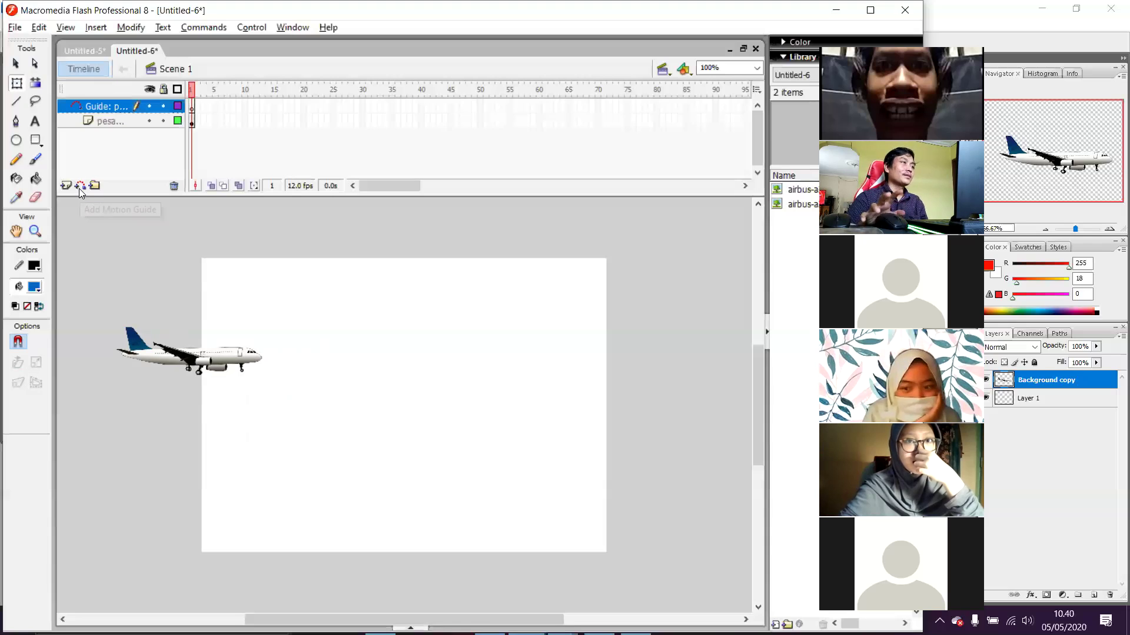
pyautogui.hotkey('ctrl', 'z')
pyautogui.rightClick(94, 108)
pyautogui.click(93, 103)
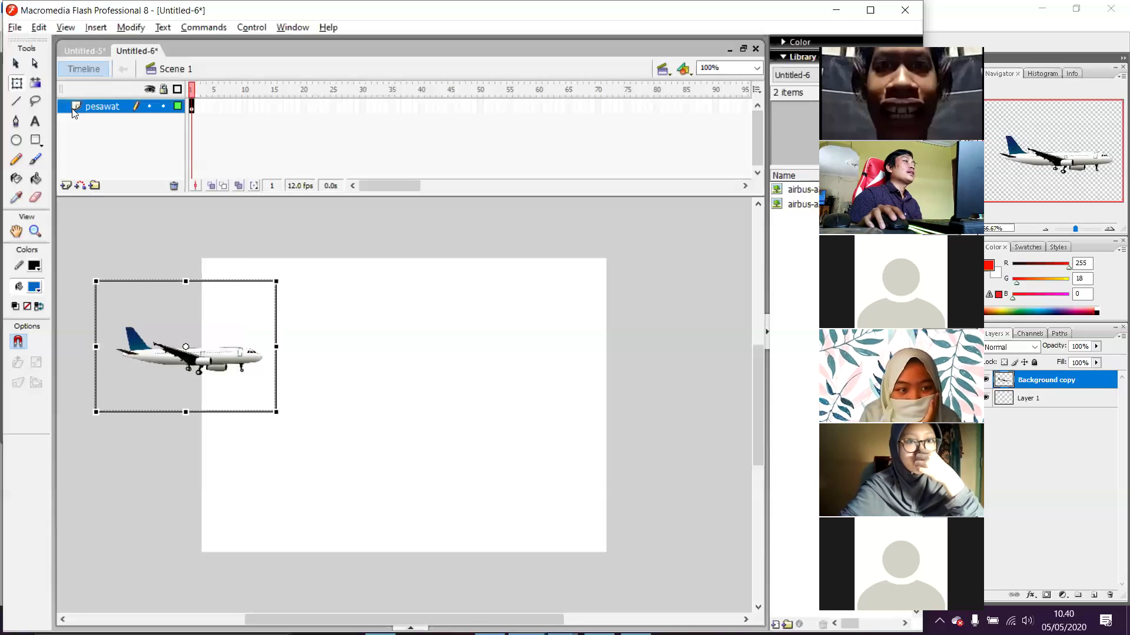
pyautogui.rightClick(93, 109)
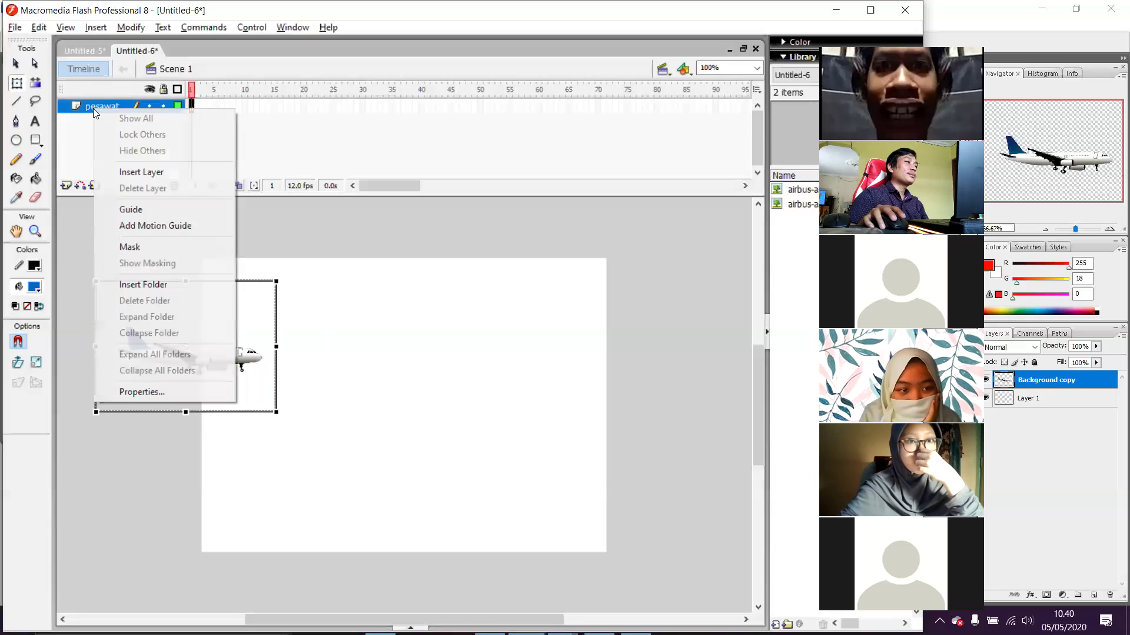
pyautogui.click(177, 224)
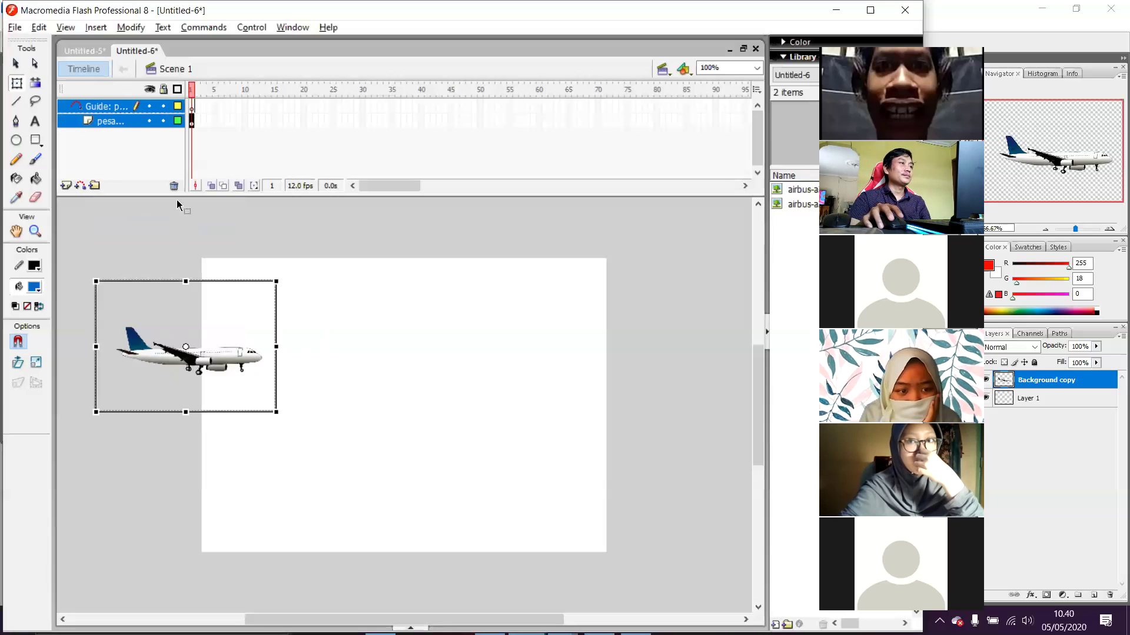
pyautogui.click(192, 121)
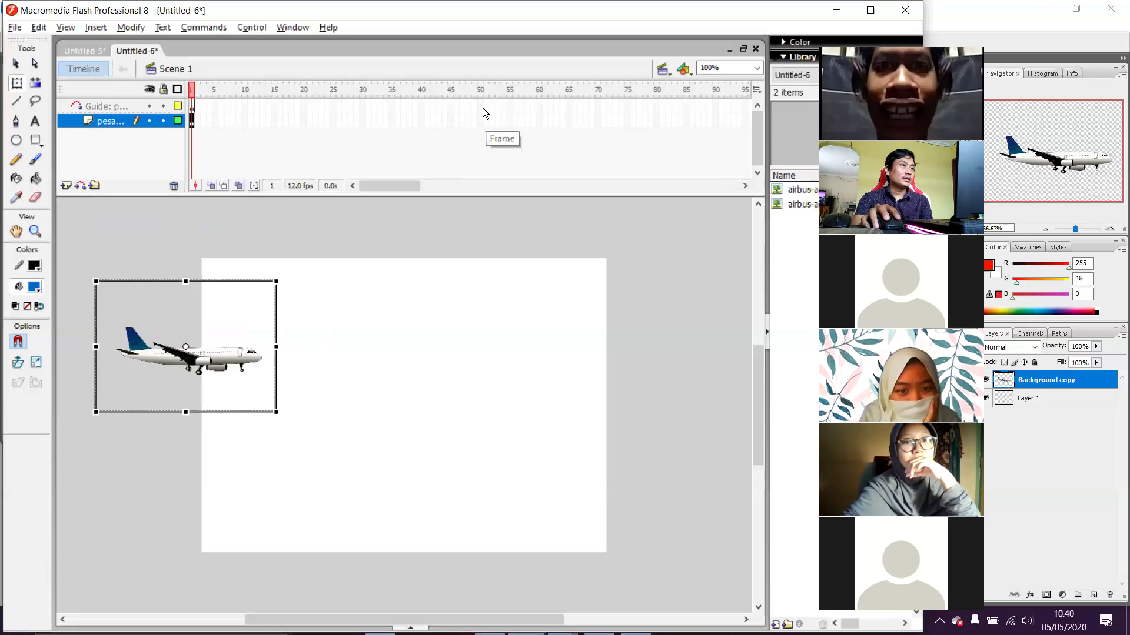
pyautogui.click(95, 108)
pyautogui.click(95, 121)
pyautogui.click(95, 108)
pyautogui.click(95, 122)
pyautogui.click(96, 110)
pyautogui.click(96, 121)
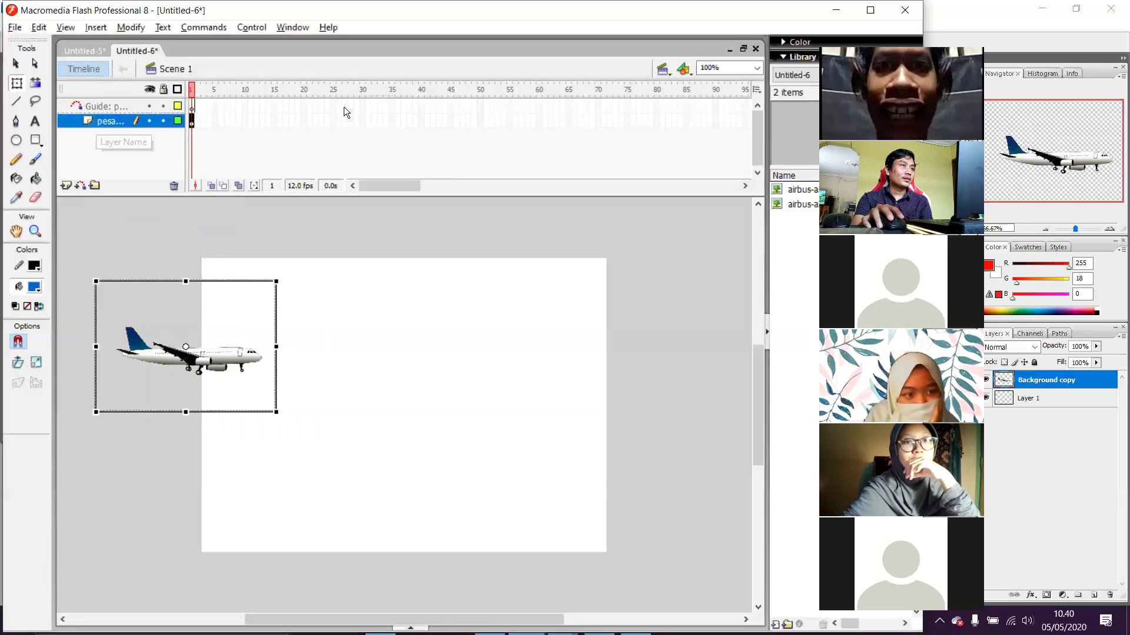
# - Extend both the guide layer and the pesawat layer to frame 50 by inserting frames
pyautogui.click(479, 107)
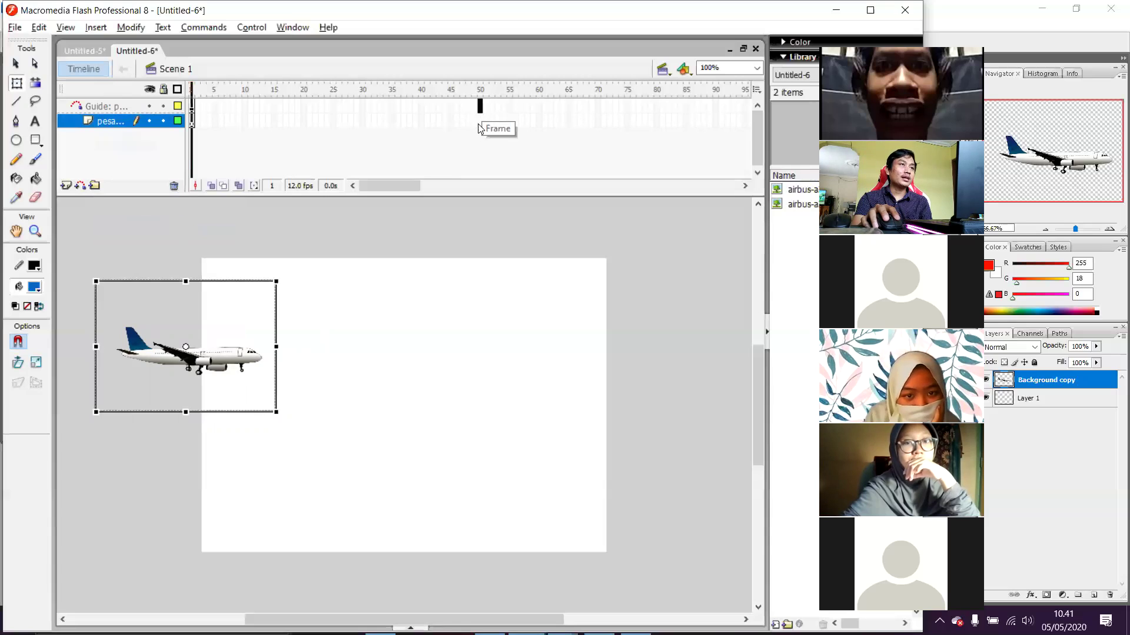
pyautogui.moveTo(480, 124); pyautogui.dragTo(480, 106)
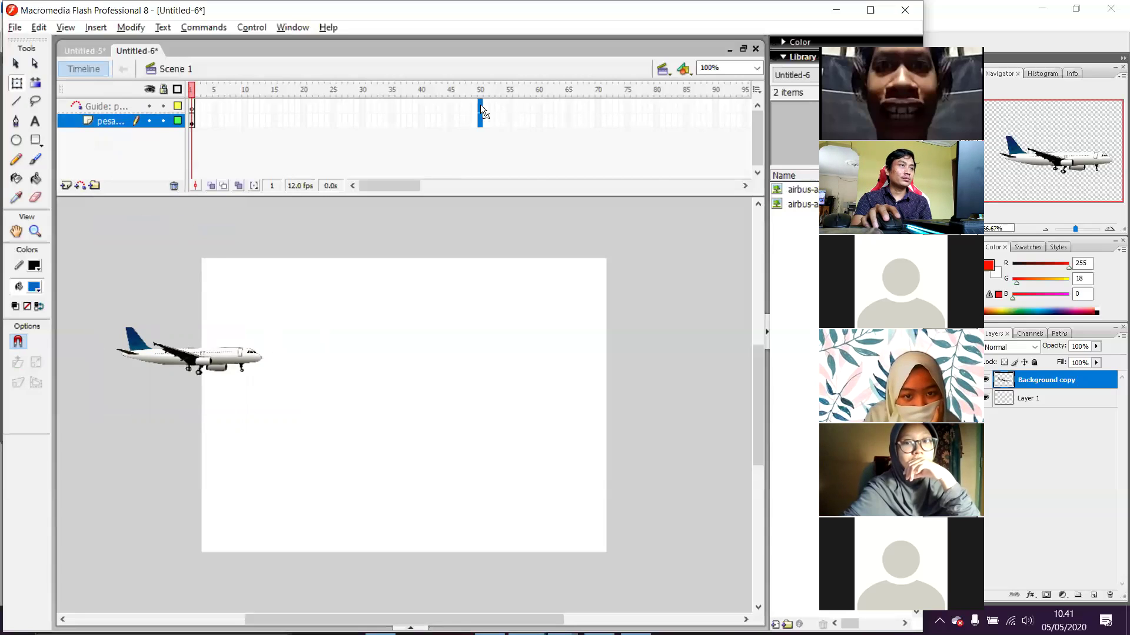
pyautogui.rightClick(480, 105)
pyautogui.click(522, 133)
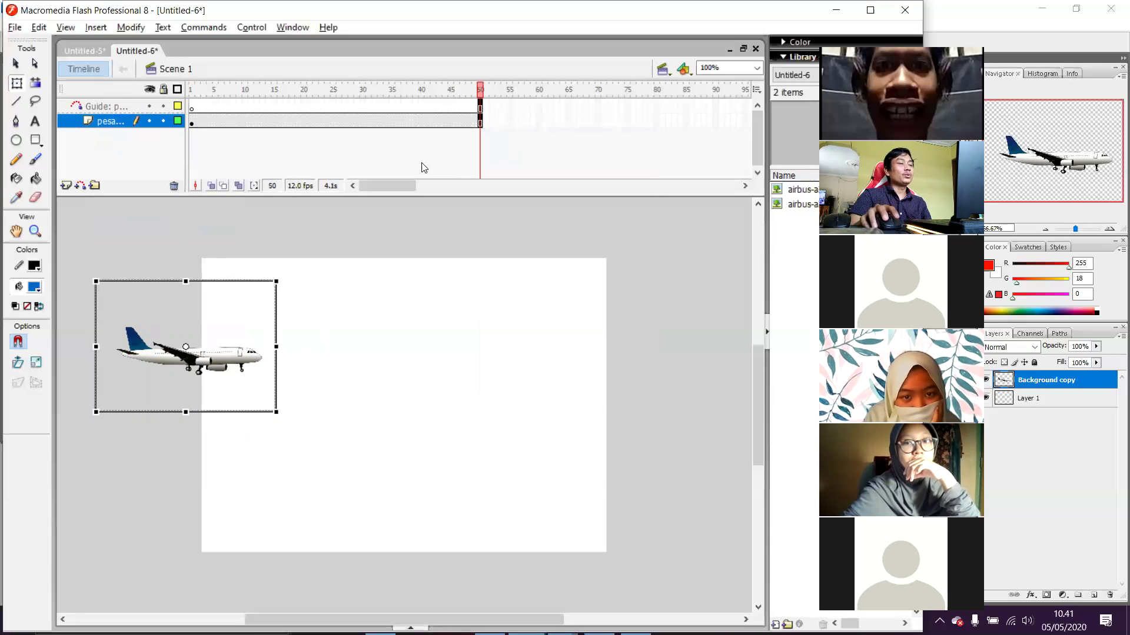
# - Draw a looping flight path on the guide layer with the Pencil in Smooth mode, from the airplane to beyond the stage's right edge
pyautogui.click(191, 122)
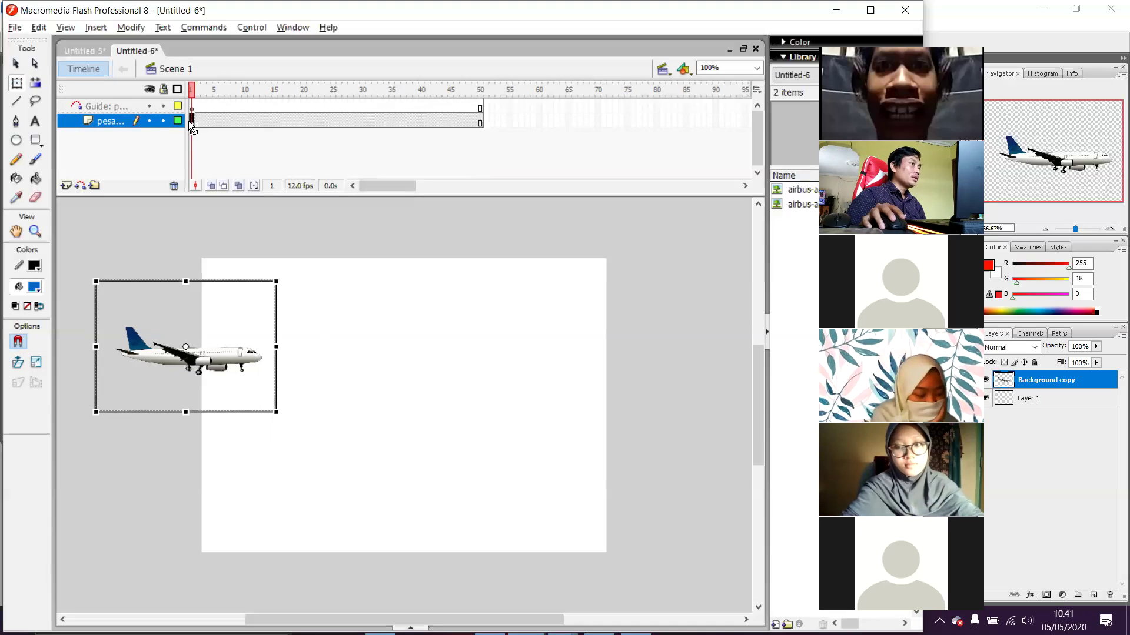
pyautogui.click(193, 107)
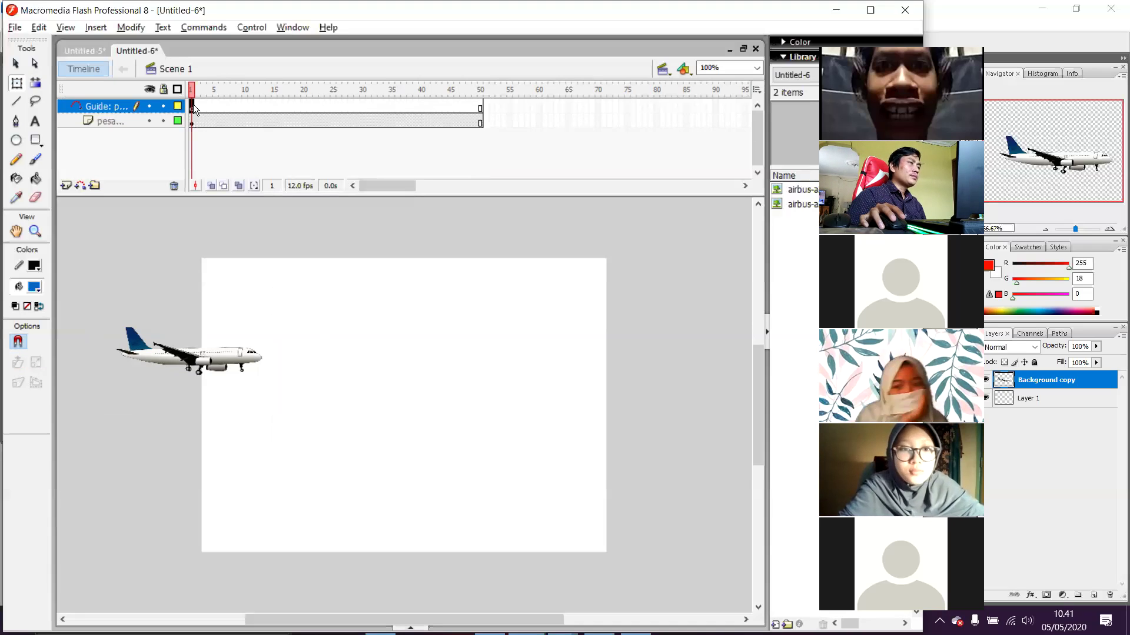
pyautogui.click(15, 161)
pyautogui.click(34, 342)
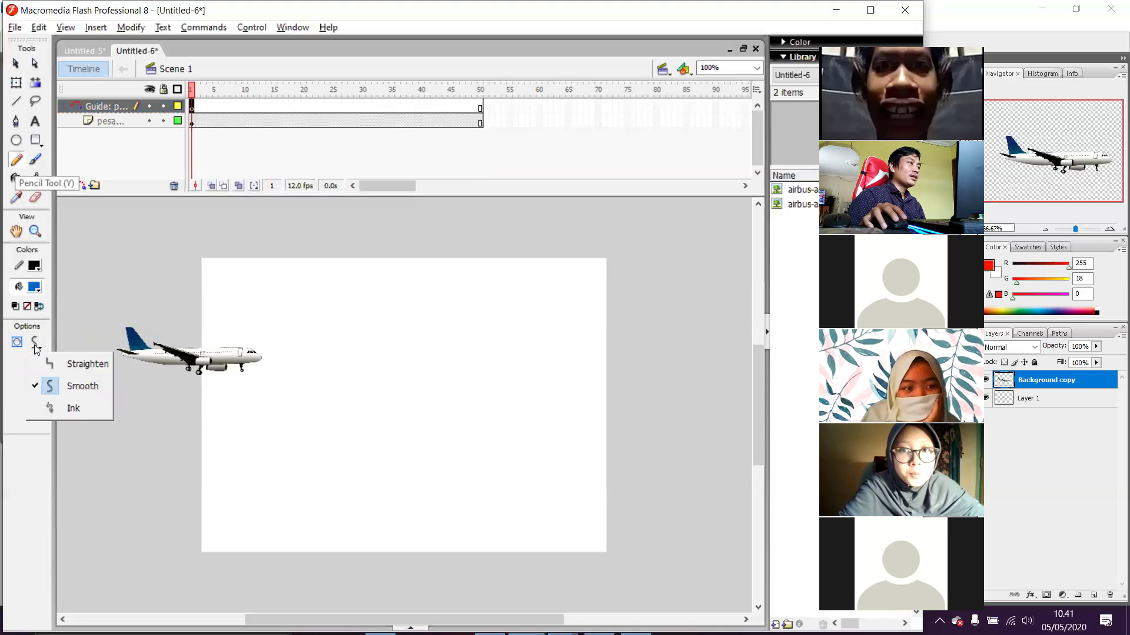
pyautogui.click(62, 386)
pyautogui.moveTo(224, 366)
pyautogui.mouseDown()
pyautogui.moveTo(317, 413)
pyautogui.moveTo(463, 403)
pyautogui.moveTo(521, 373)
pyautogui.moveTo(529, 312)
pyautogui.moveTo(500, 297)
pyautogui.moveTo(455, 297)
pyautogui.moveTo(414, 320)
pyautogui.moveTo(398, 380)
pyautogui.moveTo(427, 415)
pyautogui.moveTo(556, 454)
pyautogui.moveTo(732, 464)
pyautogui.mouseUp()
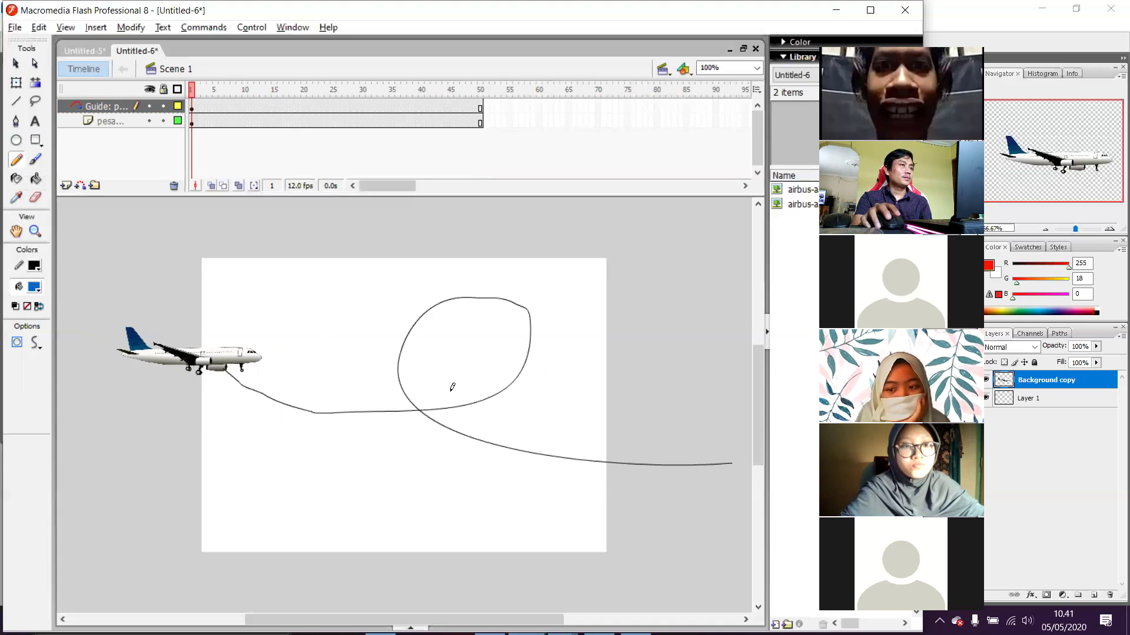
# - Create a motion tween on the pesawat layer from frame 1 and insert a keyframe at frame 50
pyautogui.click(191, 121)
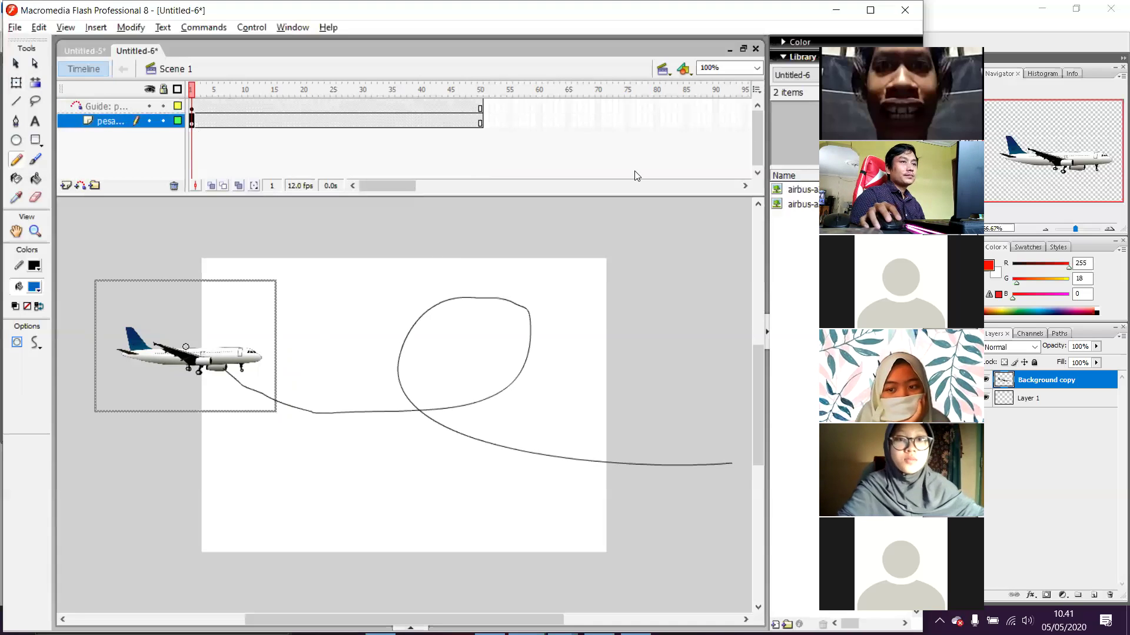
pyautogui.rightClick(192, 120)
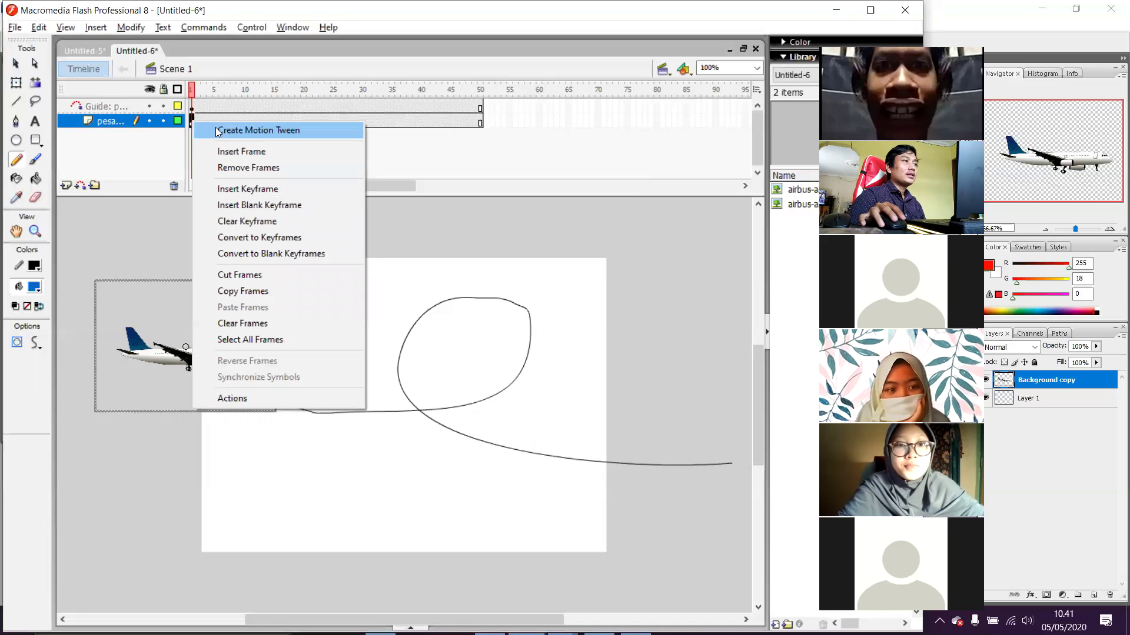
pyautogui.click(216, 130)
pyautogui.click(480, 120)
pyautogui.rightClick(480, 118)
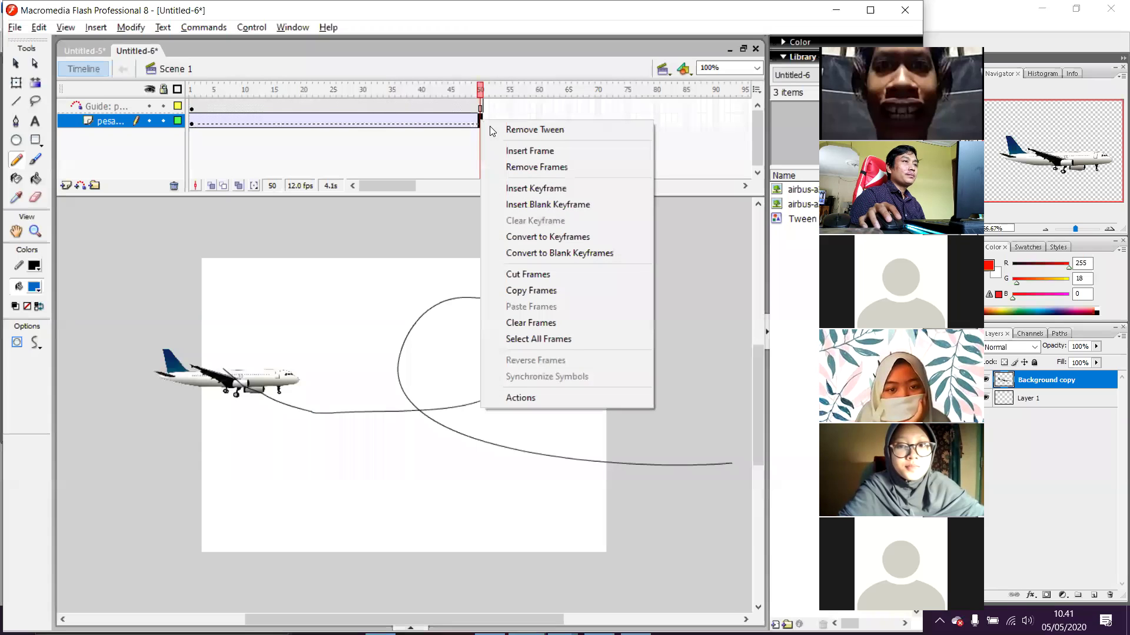
pyautogui.click(527, 188)
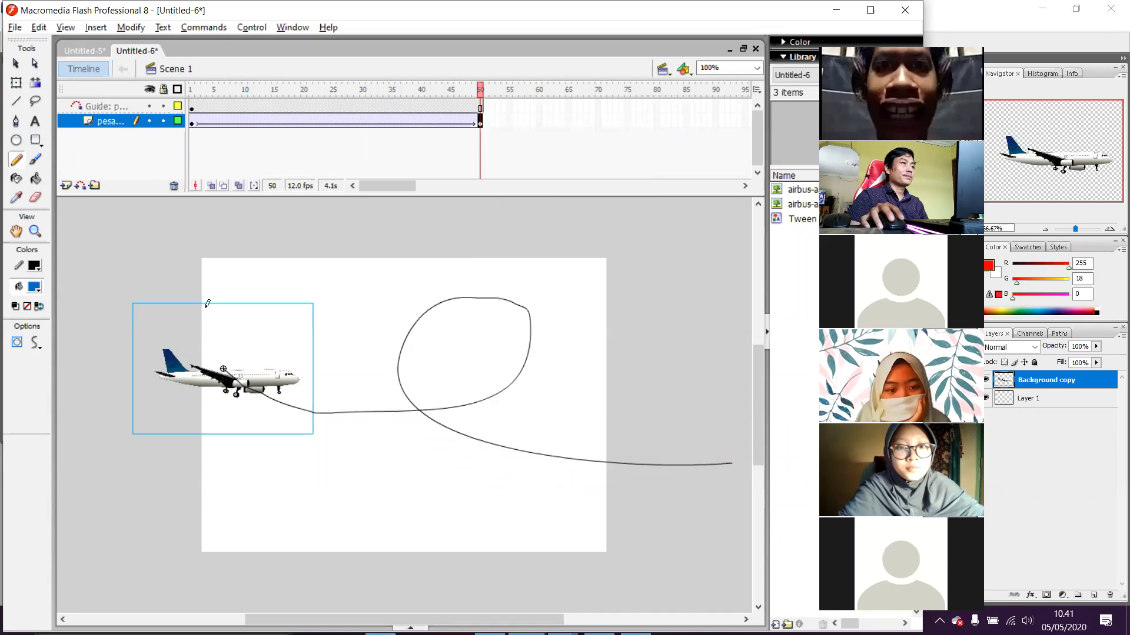
# - Move the airplane at frame 50 to the far right end of the guide path and play the animation
pyautogui.click(16, 63)
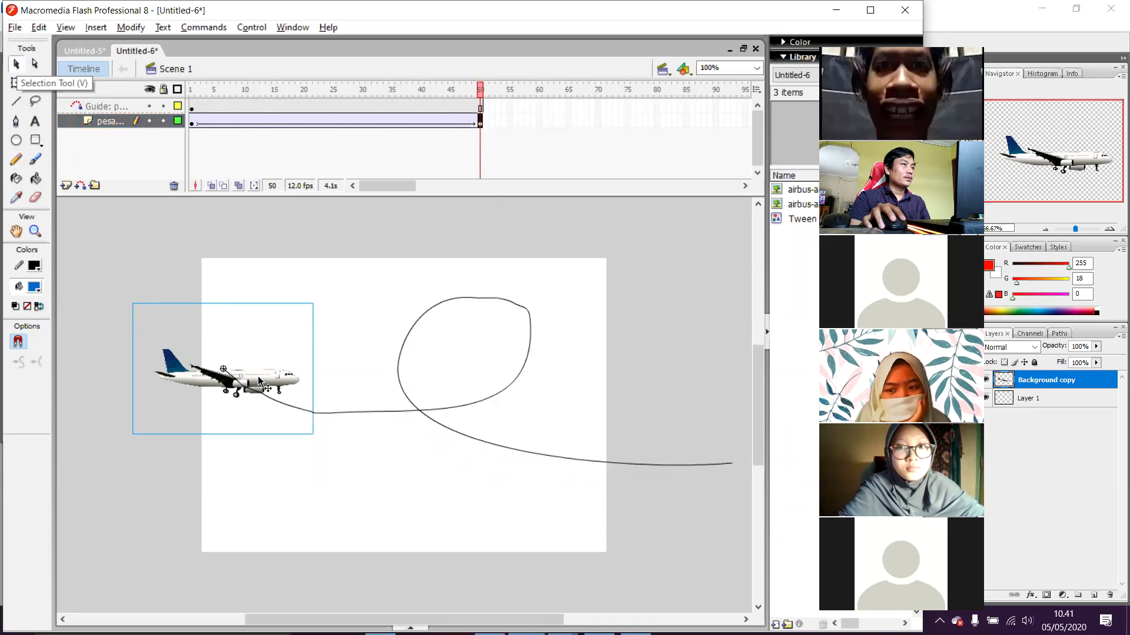
pyautogui.moveTo(330, 383); pyautogui.dragTo(719, 468)
pyautogui.moveTo(694, 479)
pyautogui.mouseDown()
pyautogui.moveTo(683, 461)
pyautogui.moveTo(700, 469)
pyautogui.mouseUp()
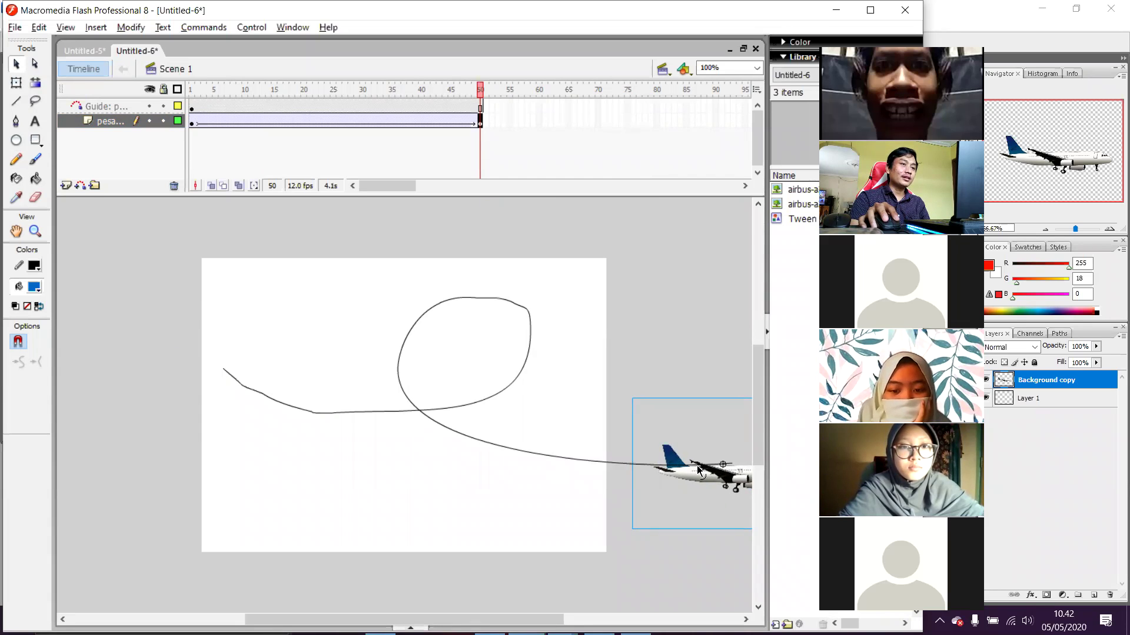
pyautogui.click(189, 125)
pyautogui.press('Return')
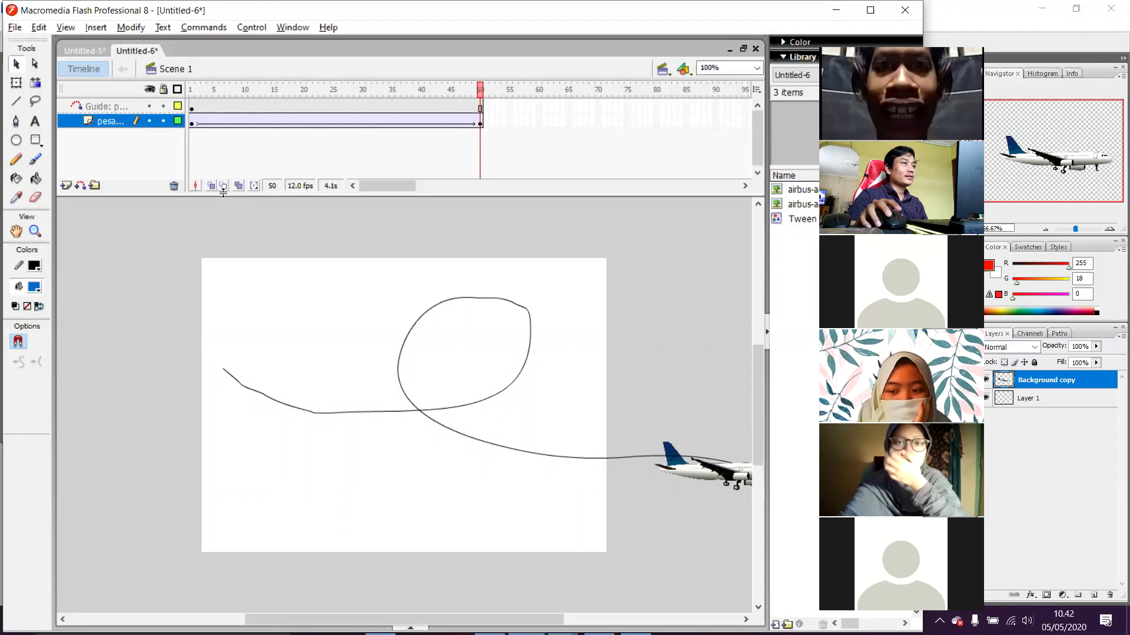
# - Examine the motion tween properties of the pesawat layer's first keyframe and play the animation again
pyautogui.click(193, 126)
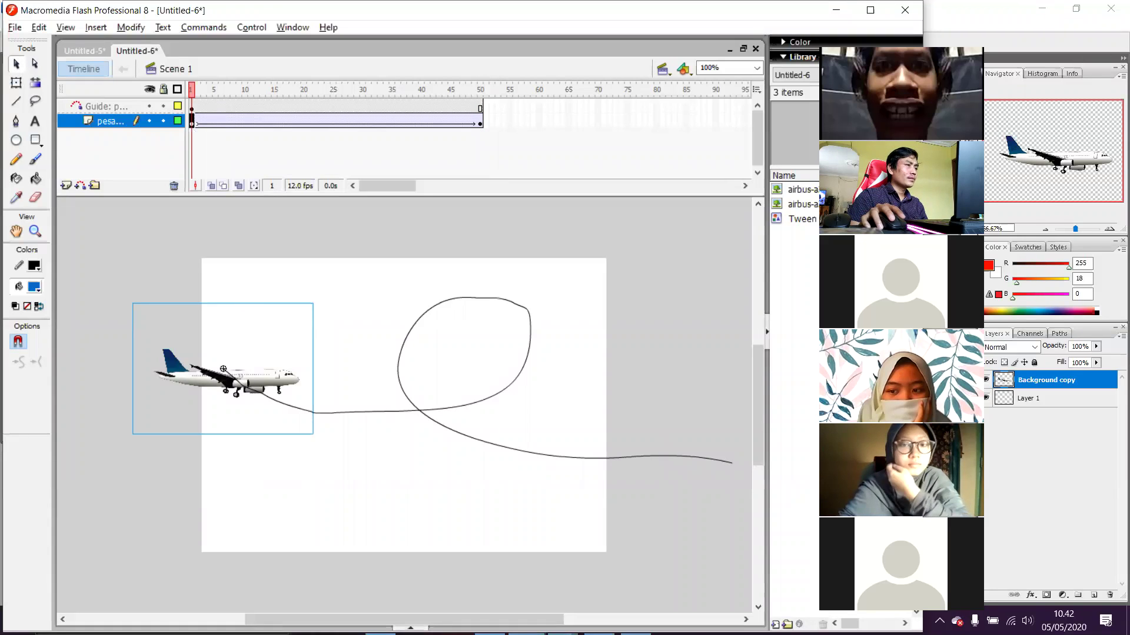
pyautogui.click(410, 628)
pyautogui.click(254, 388)
pyautogui.click(244, 409)
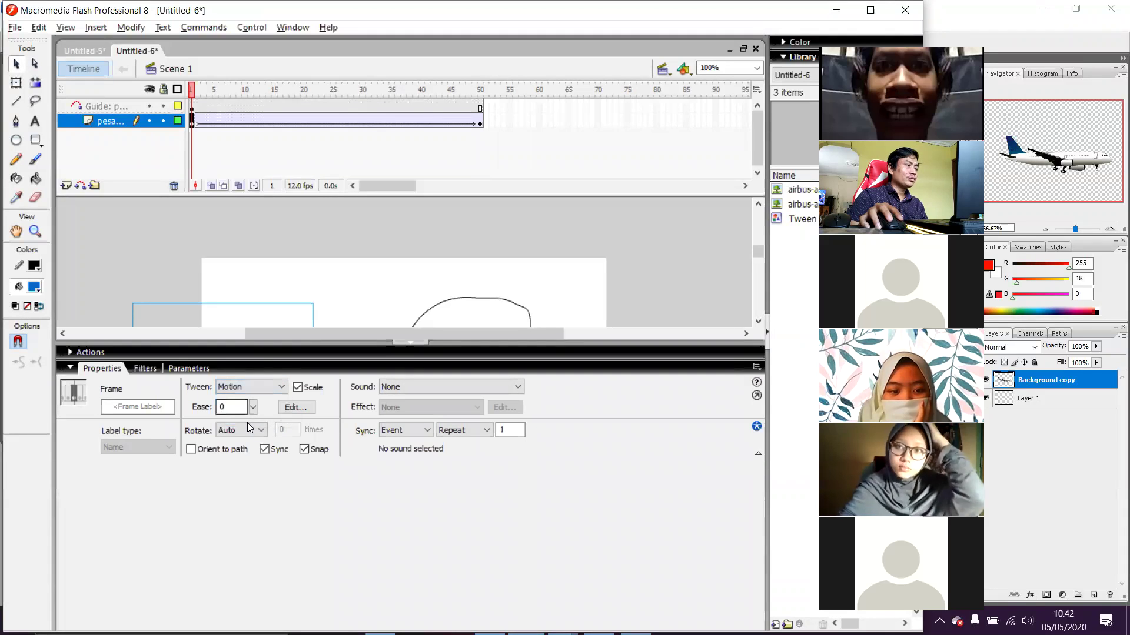
pyautogui.click(288, 306)
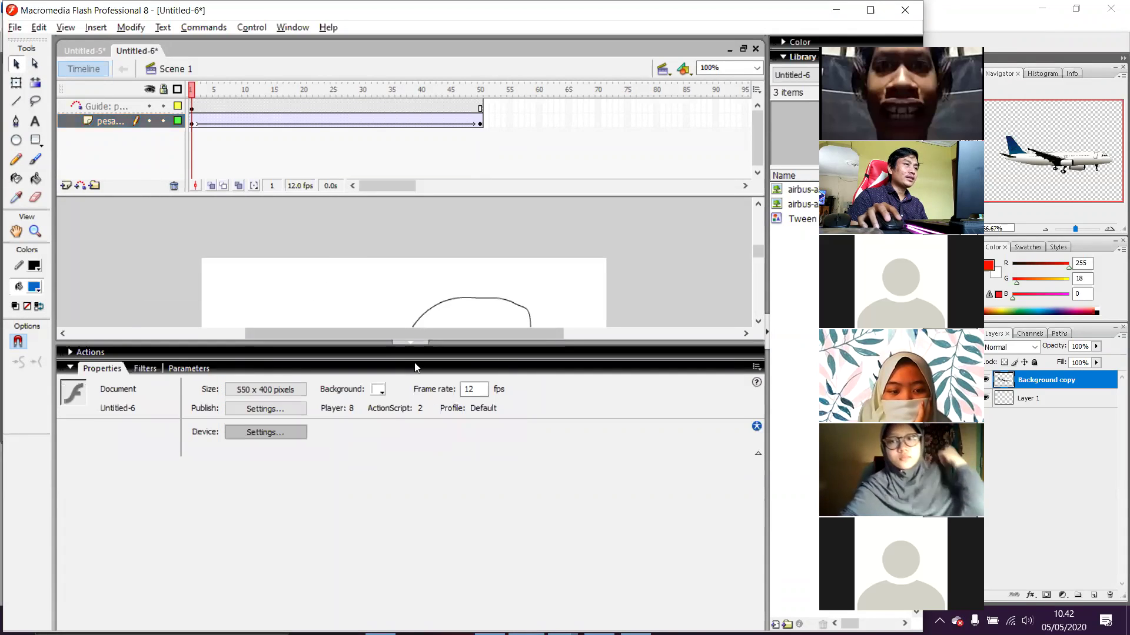
pyautogui.click(410, 342)
pyautogui.press('Return')
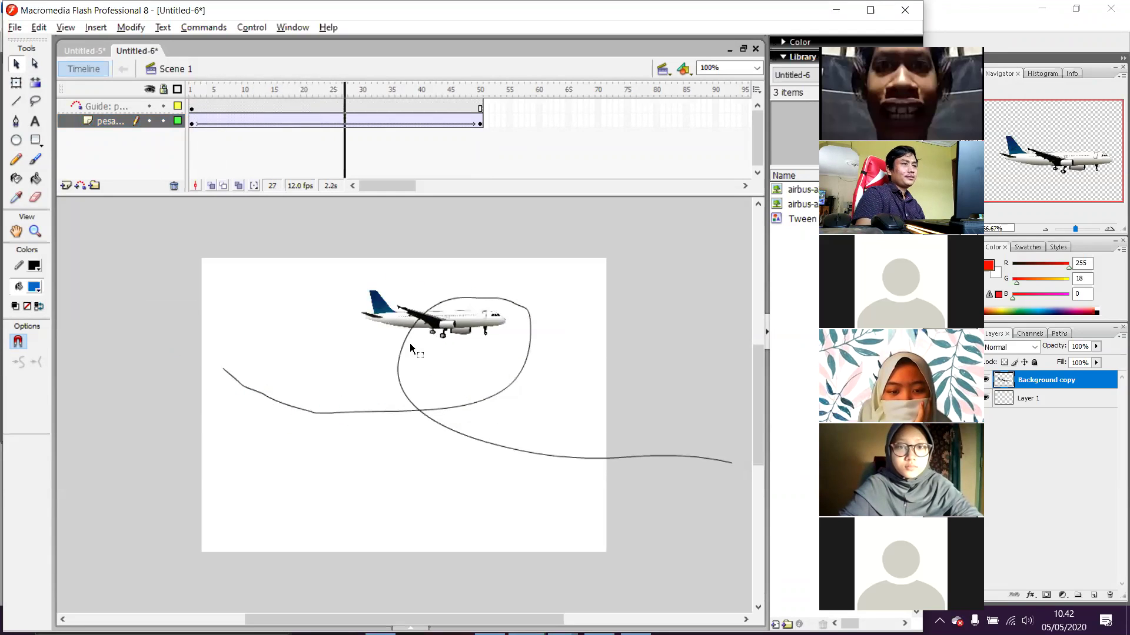
# - Set the rotation of the pesawat layer's motion tween to CW at frame 1 and play the animation
pyautogui.click(191, 121)
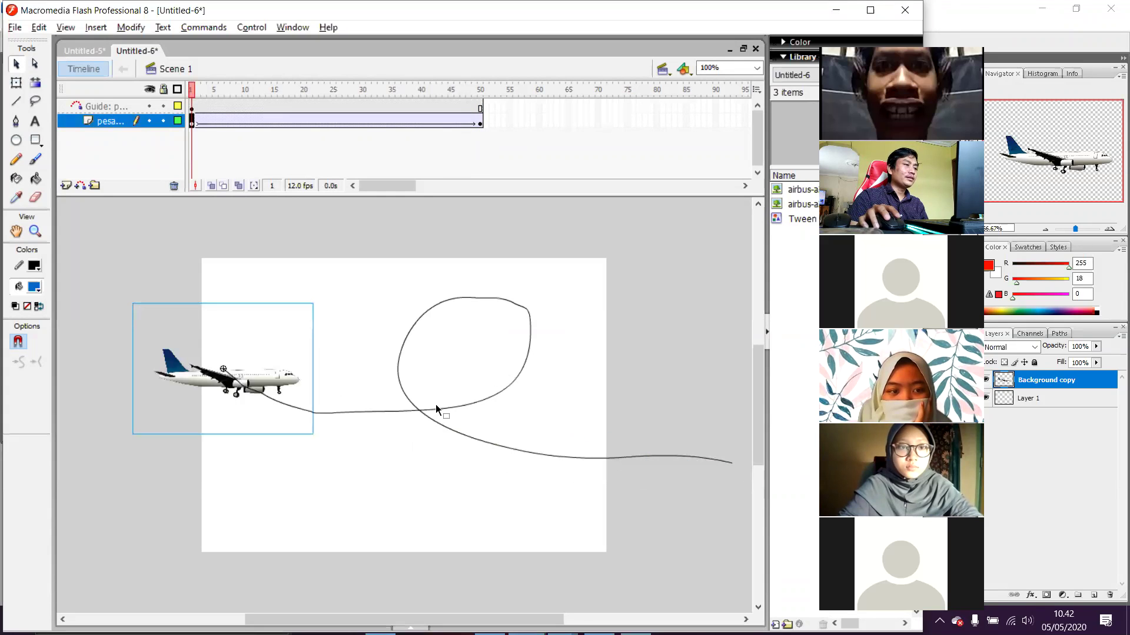
pyautogui.hotkey('ctrl', 'F3')
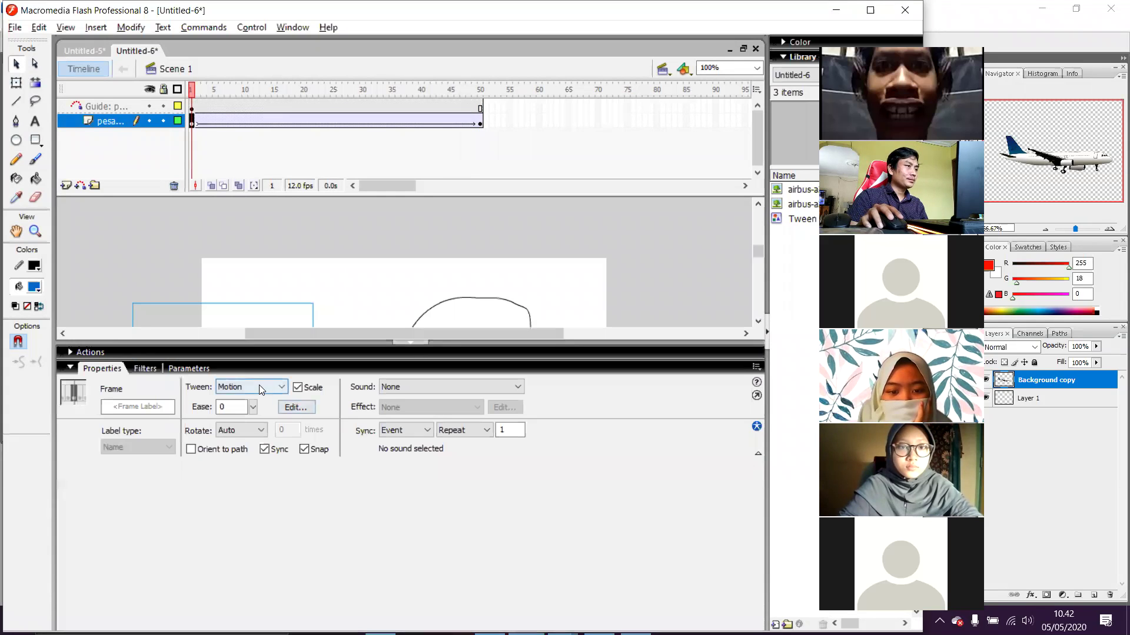
pyautogui.click(253, 428)
pyautogui.click(263, 458)
pyautogui.click(395, 327)
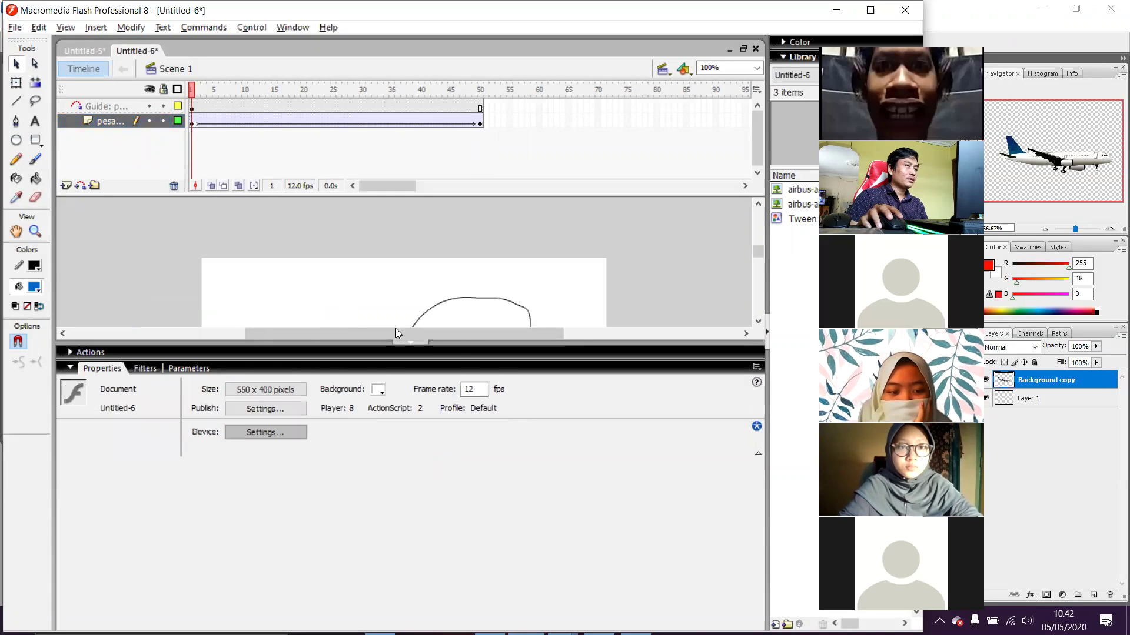
pyautogui.click(411, 348)
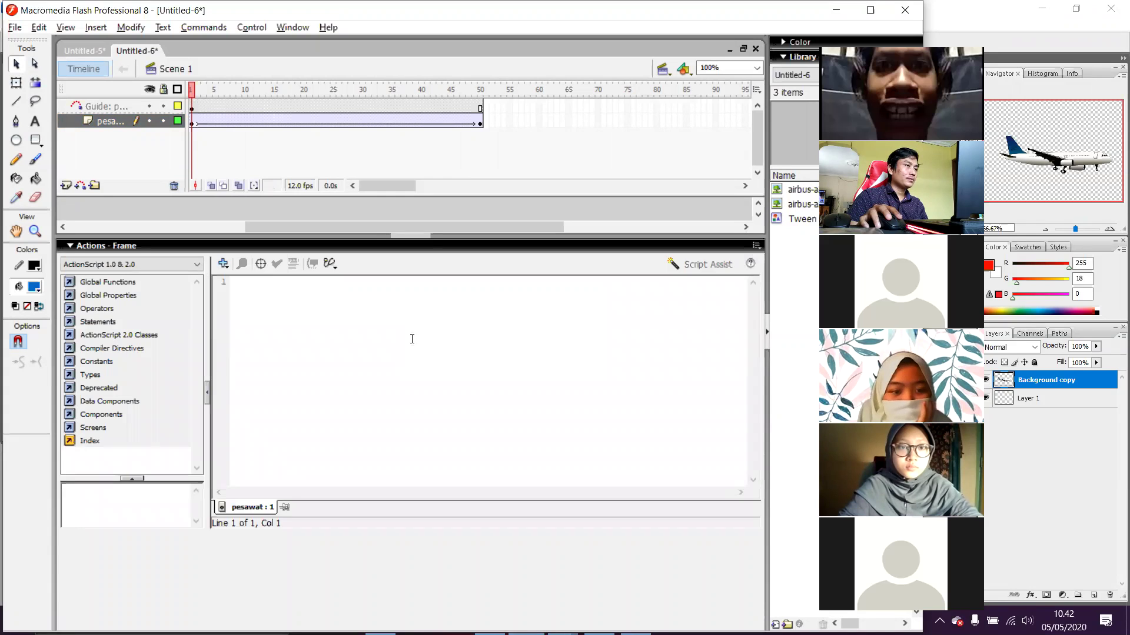
pyautogui.click(410, 236)
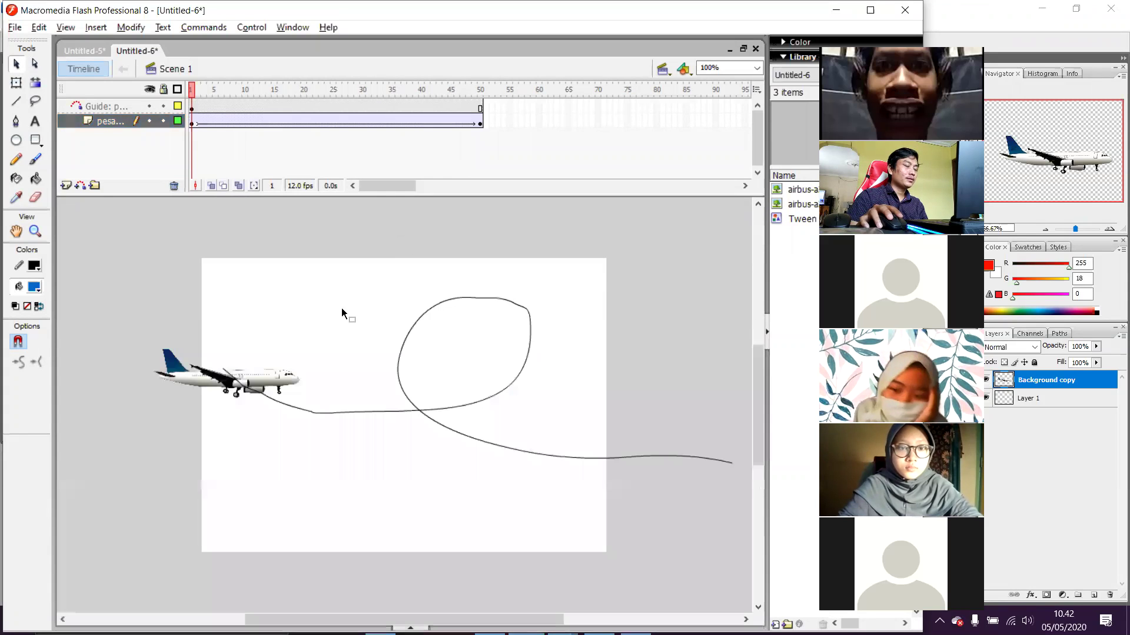
pyautogui.press('Return')
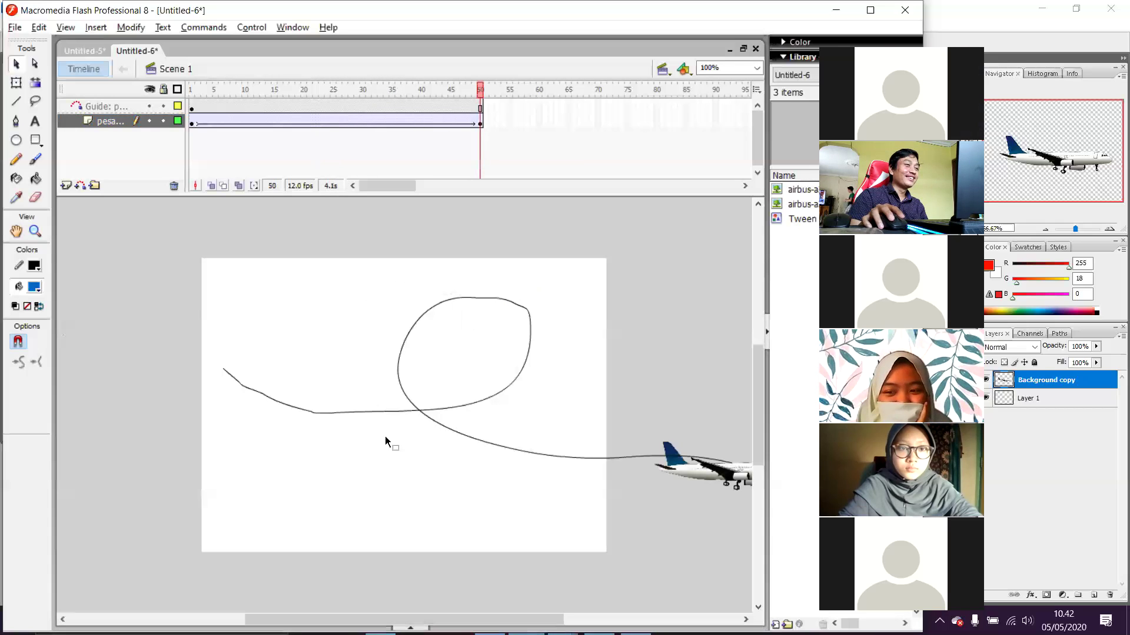
# - Change the rotation of the pesawat layer's motion tween to CCW, 1 time, and play the animation
pyautogui.click(193, 123)
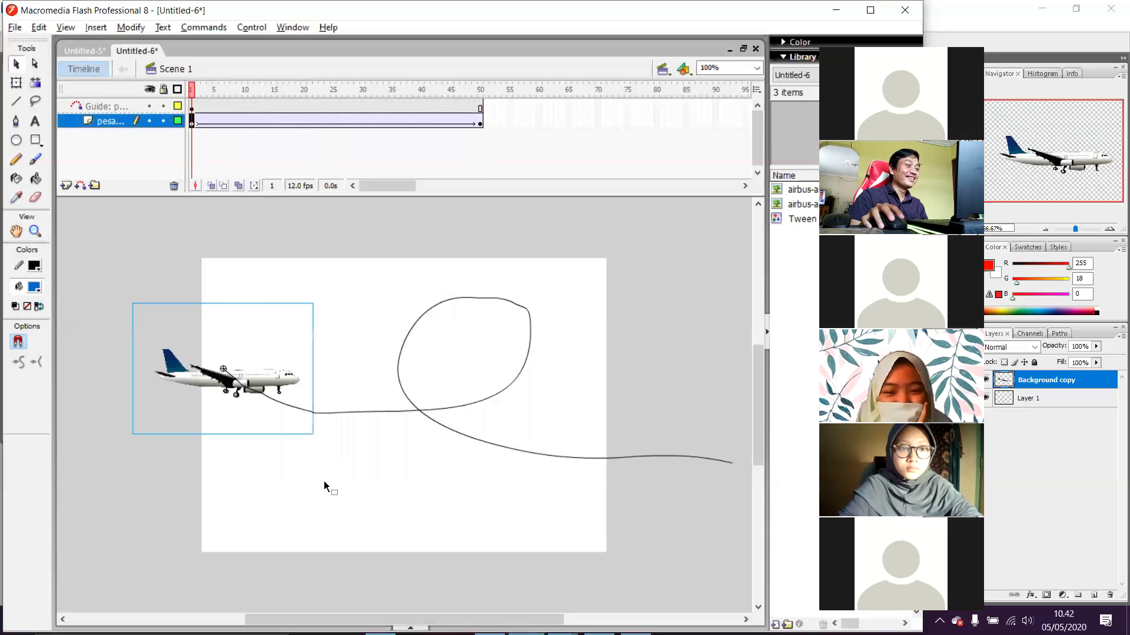
pyautogui.moveTo(410, 627); pyautogui.dragTo(408, 236)
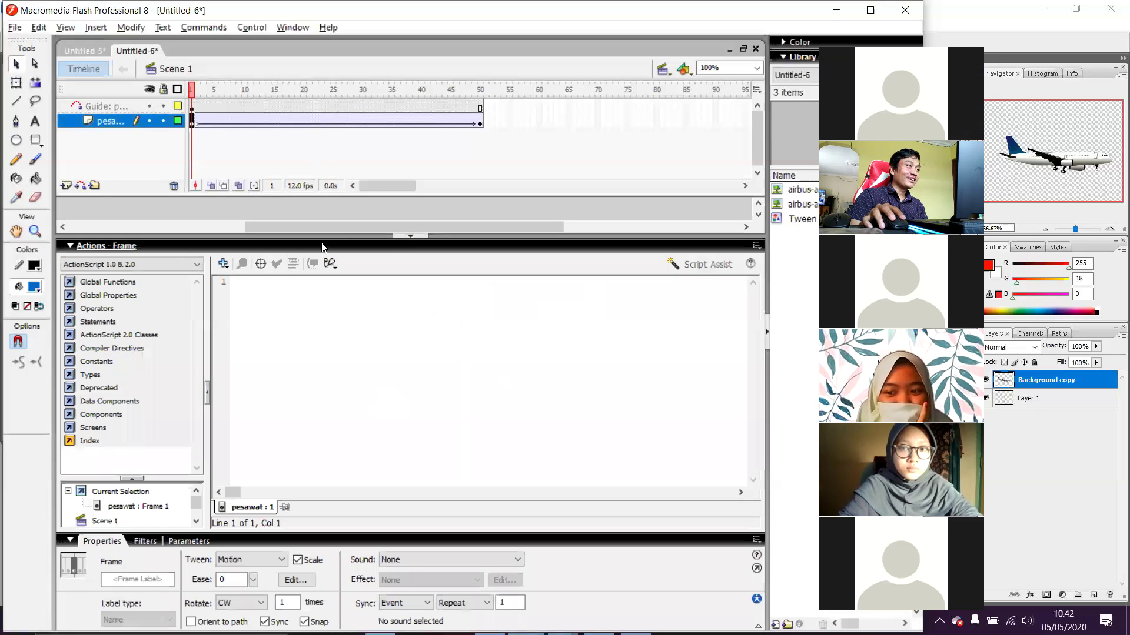
pyautogui.click(71, 249)
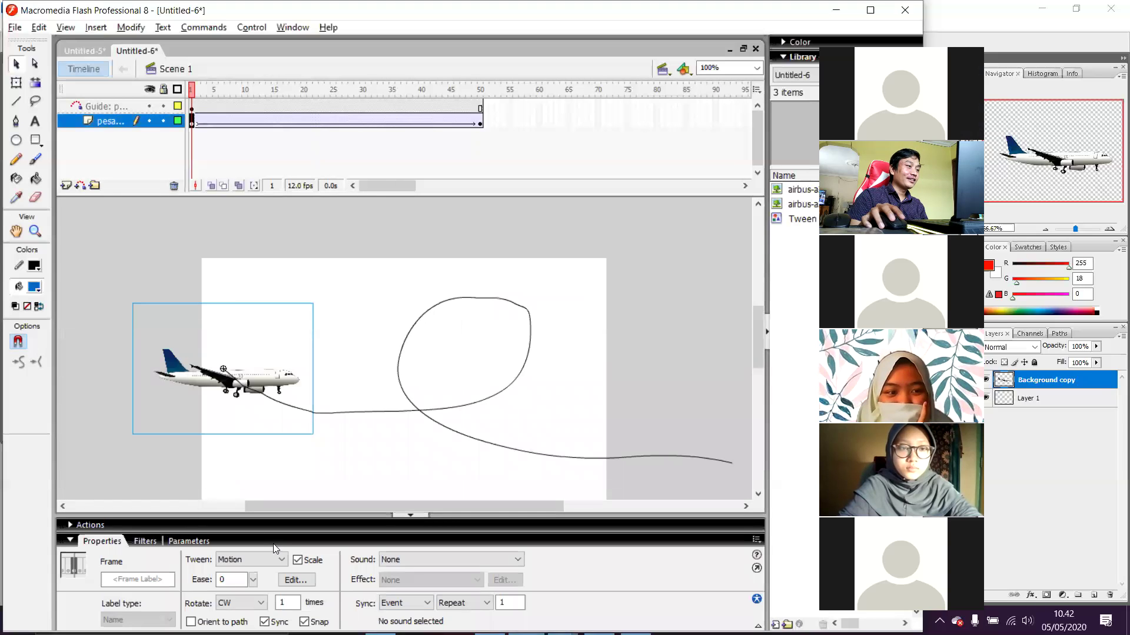
pyautogui.click(246, 599)
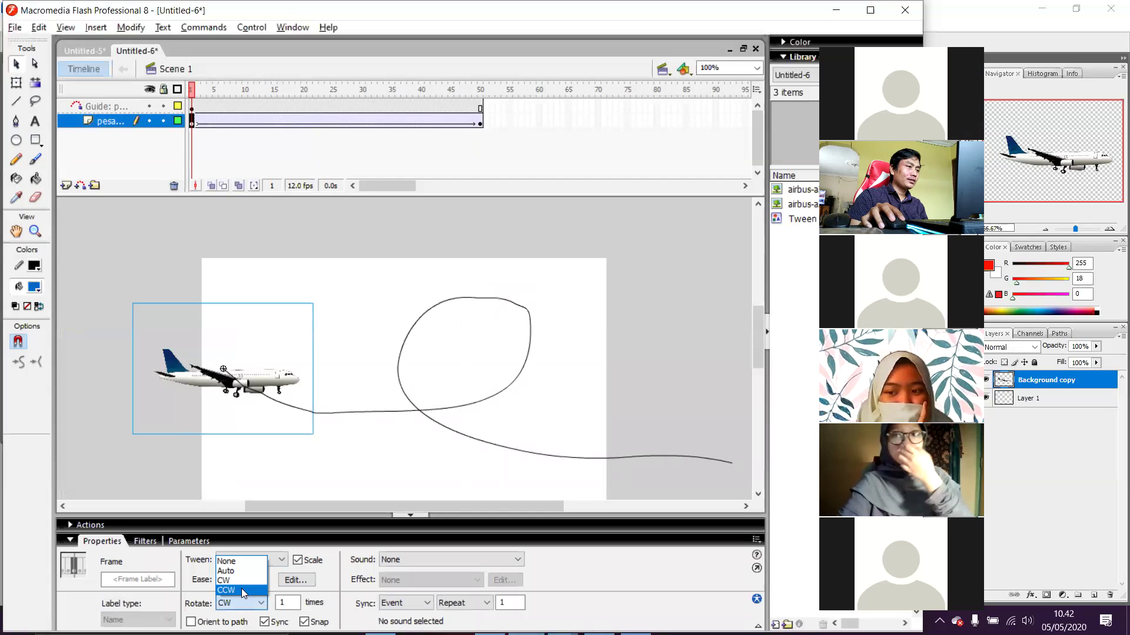
pyautogui.click(242, 589)
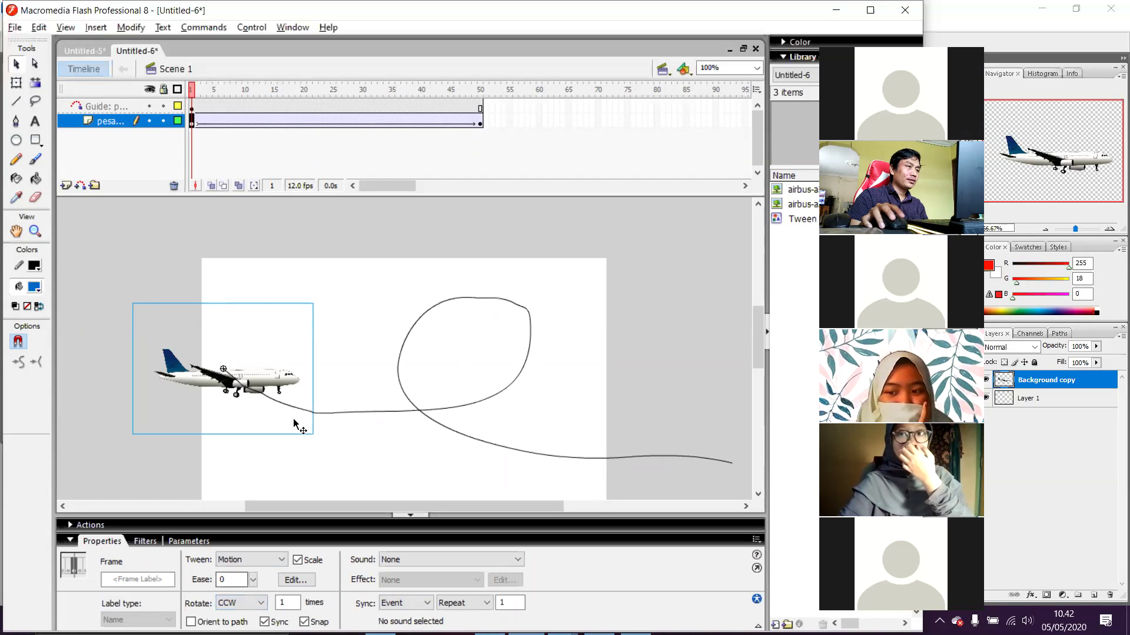
pyautogui.press('Return')
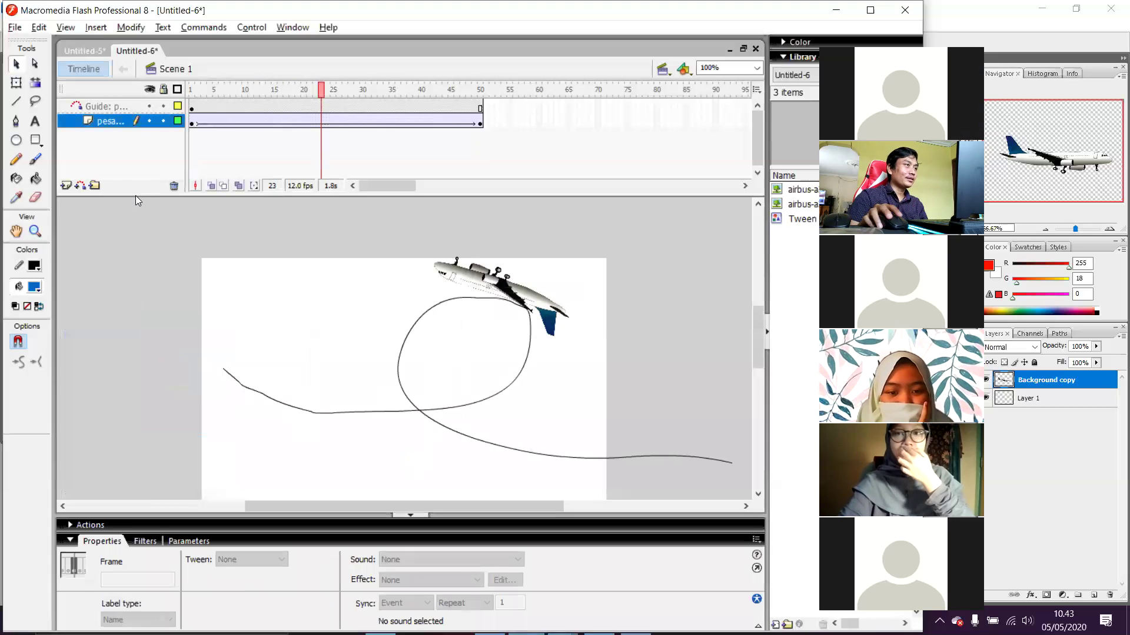
# - Enable Orient to path for the pesawat motion tween, set its rotation to Auto, and play the animation
pyautogui.click(191, 121)
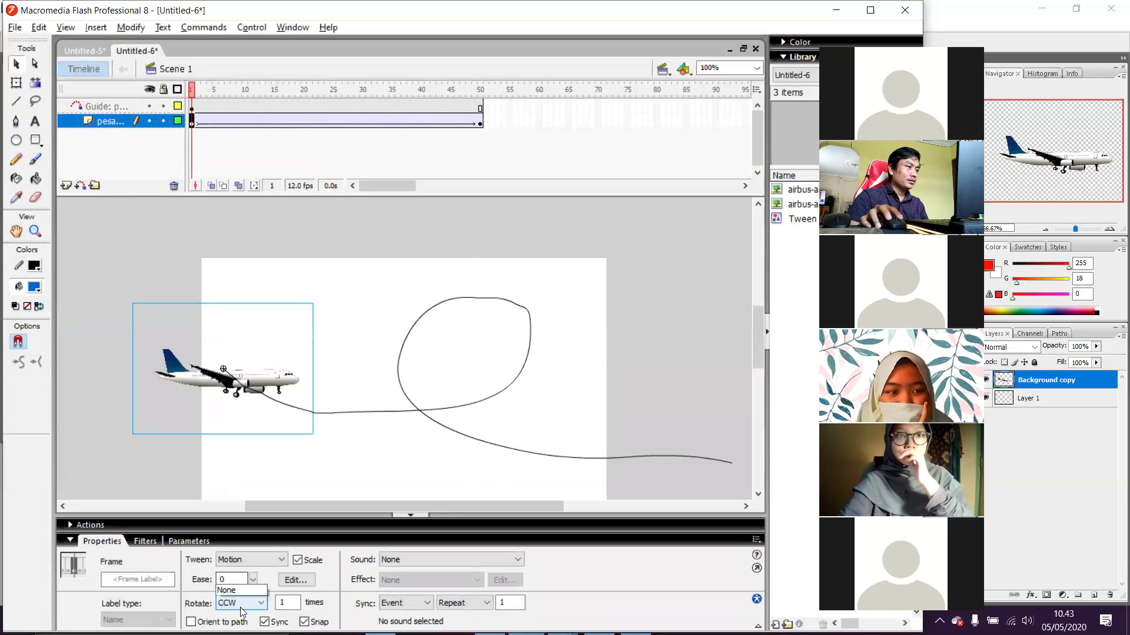
pyautogui.click(242, 606)
pyautogui.click(226, 590)
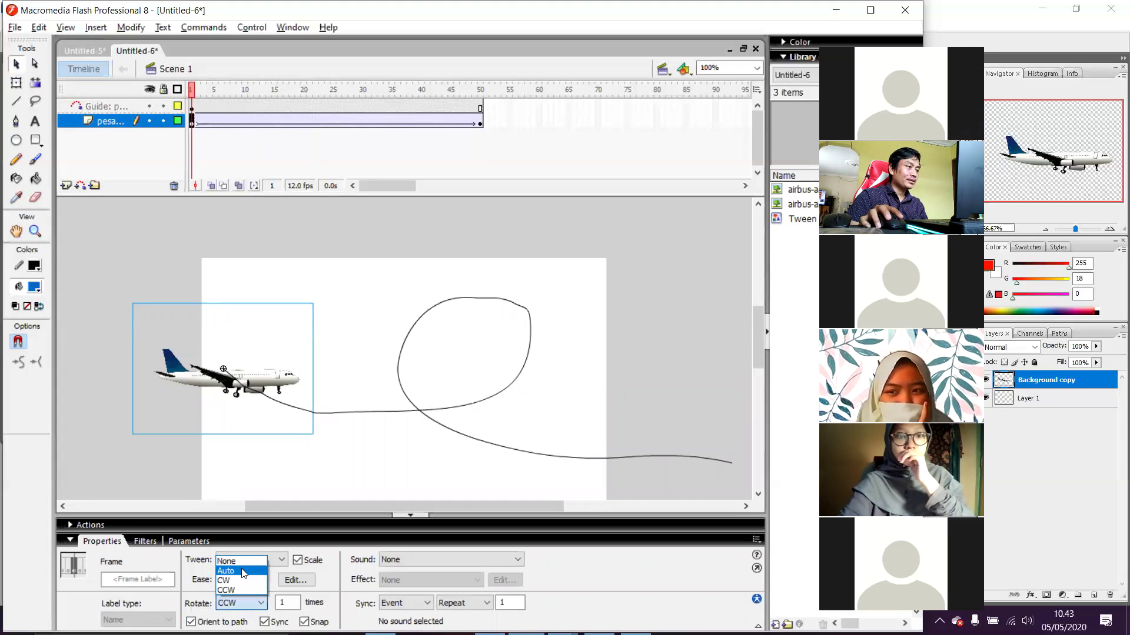
pyautogui.click(244, 572)
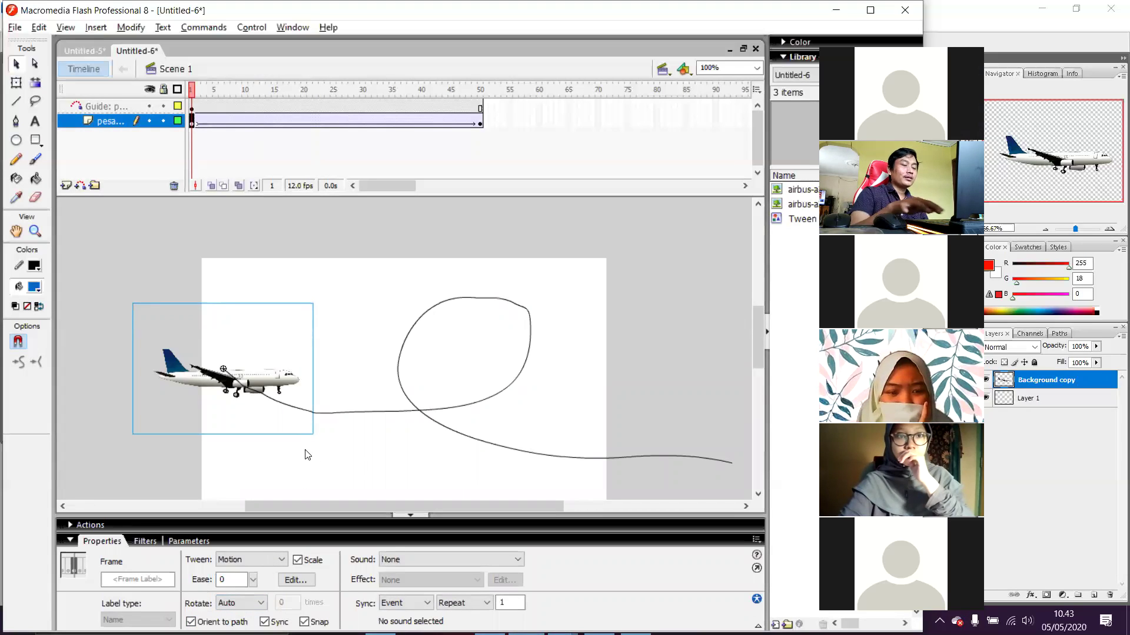
pyautogui.press('Return')
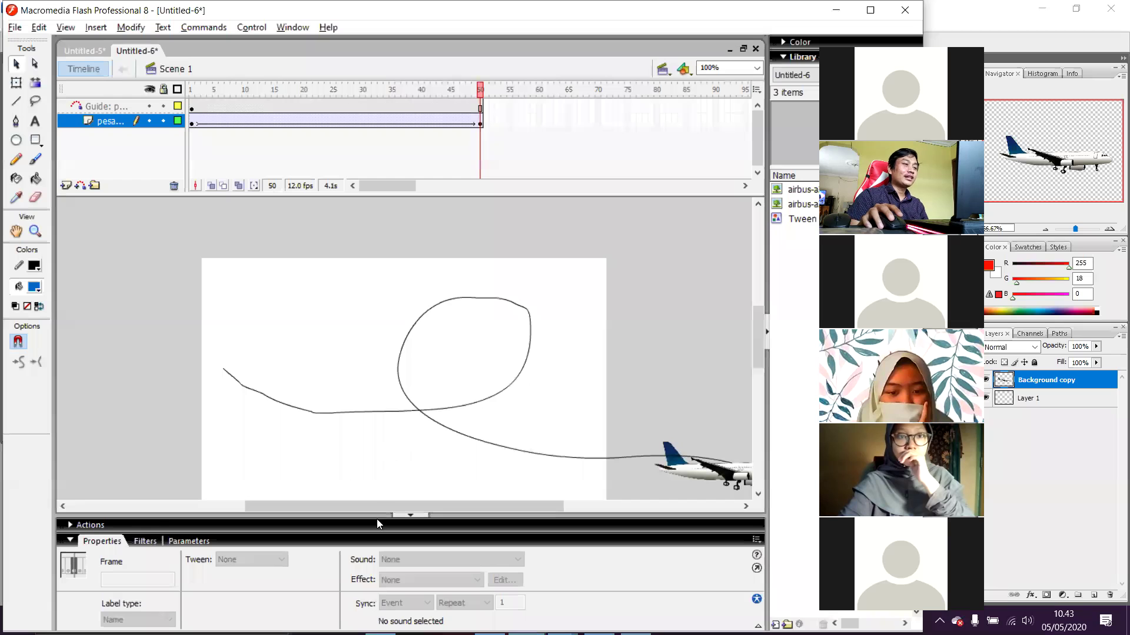
pyautogui.click(192, 122)
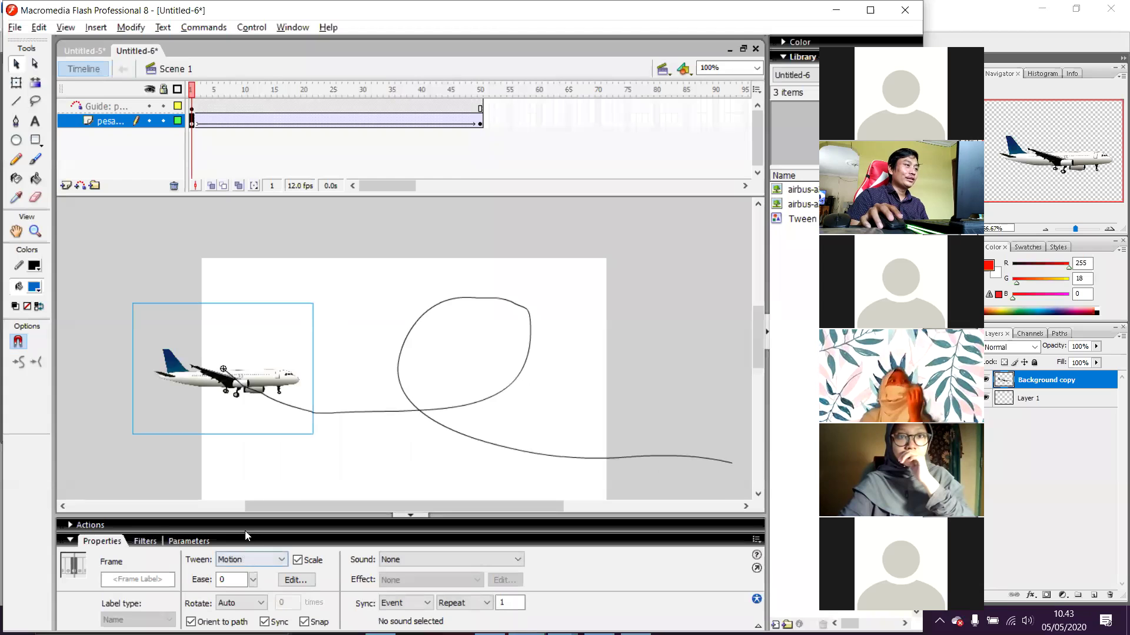
pyautogui.press('Return')
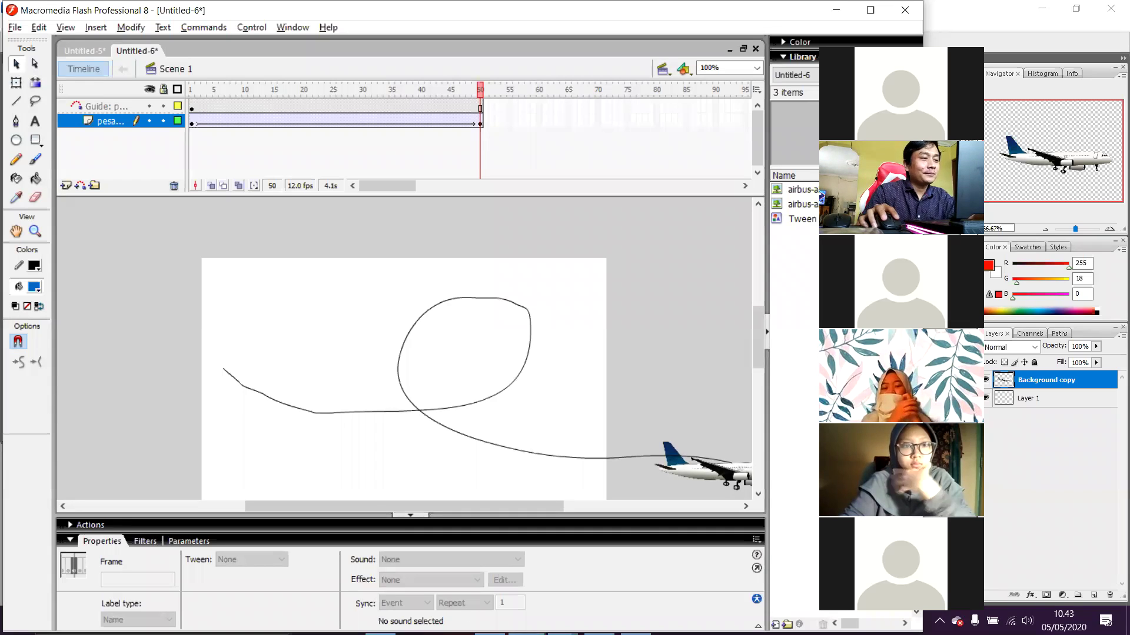
# - Switch to Chrome and search Google Images for "sky is blue"
pyautogui.press('super')
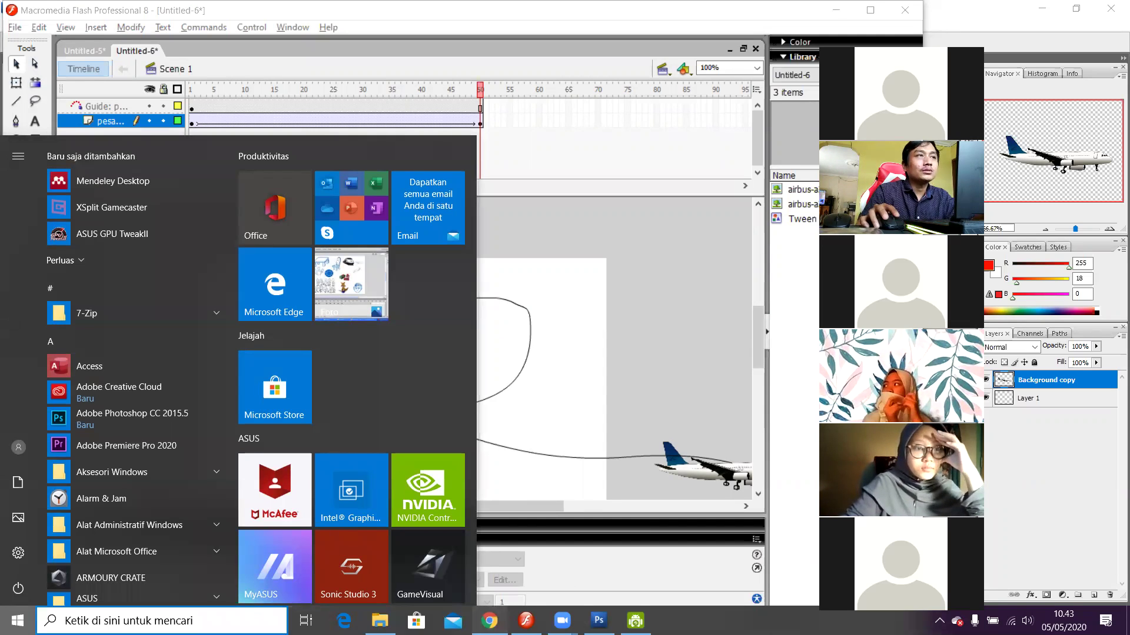
pyautogui.hotkey('alt', 'Tab')
pyautogui.moveTo(227, 88); pyautogui.dragTo(124, 102)
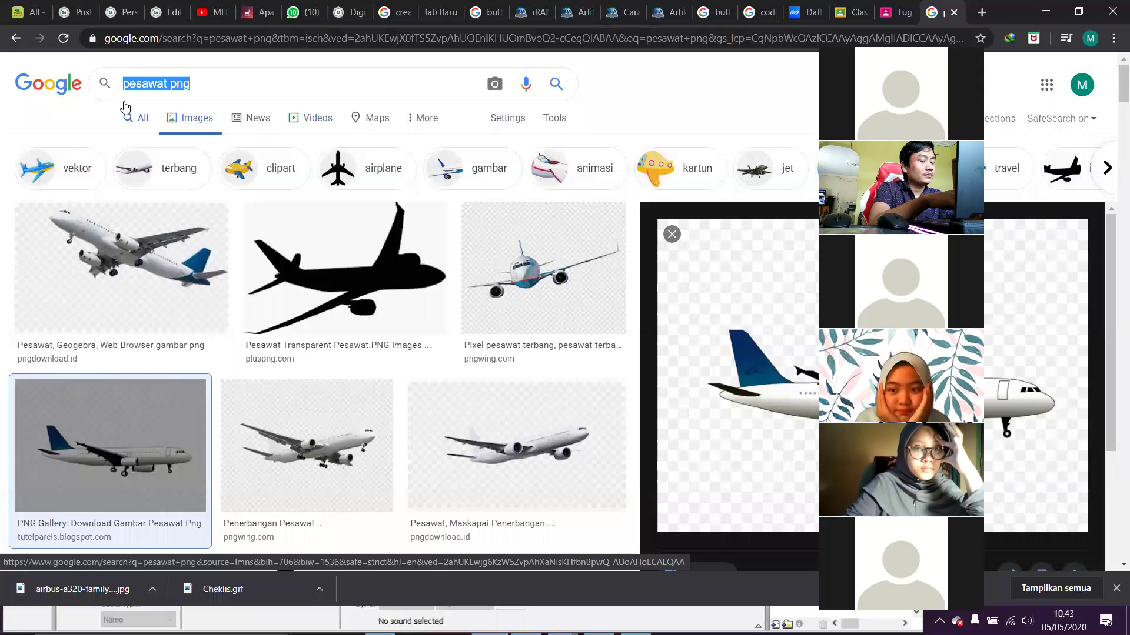
pyautogui.write('sky is')
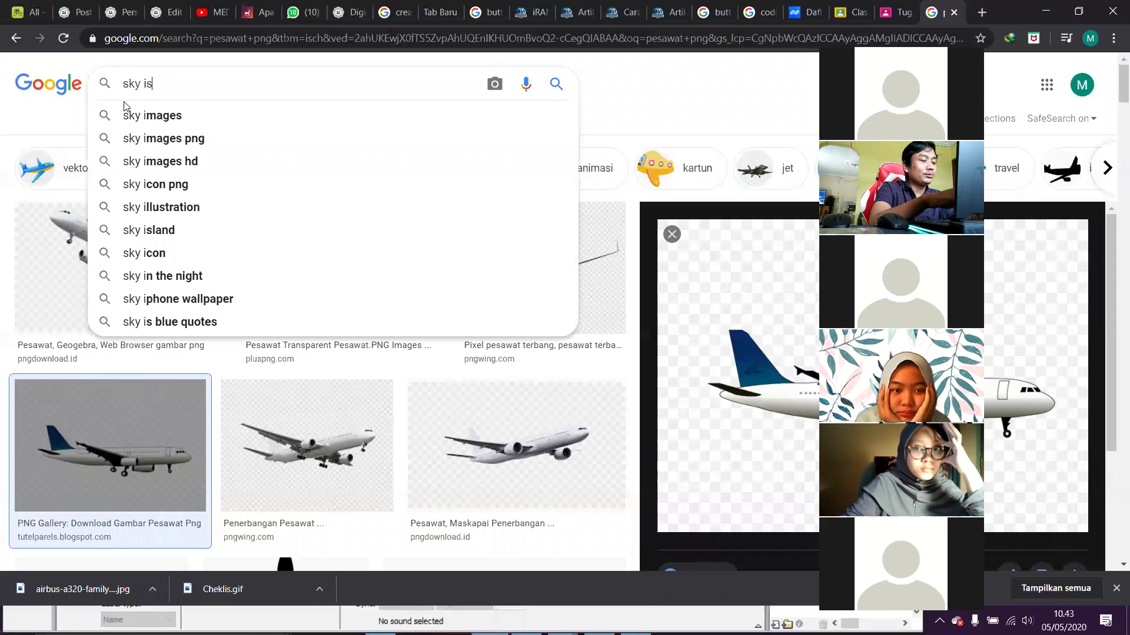
pyautogui.write(' blue')
pyautogui.press('Return')
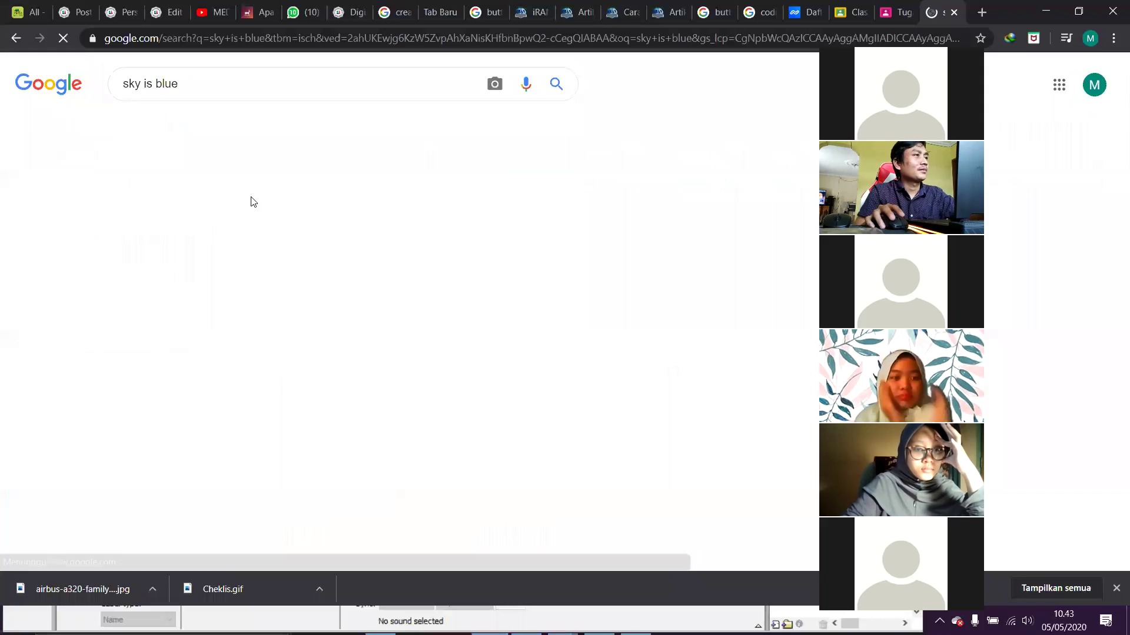
# - Choose the Met Office image of white clouds on a blue sky from the results and save it to the computer
pyautogui.scroll(-1, 274, 336)
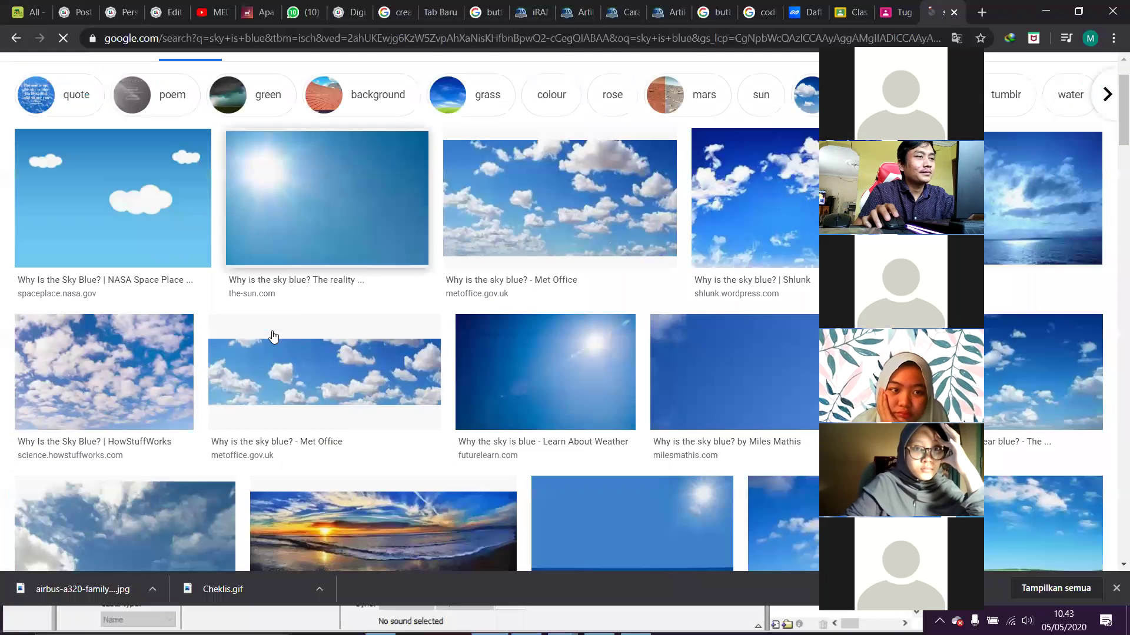
pyautogui.scroll(-2, 434, 399)
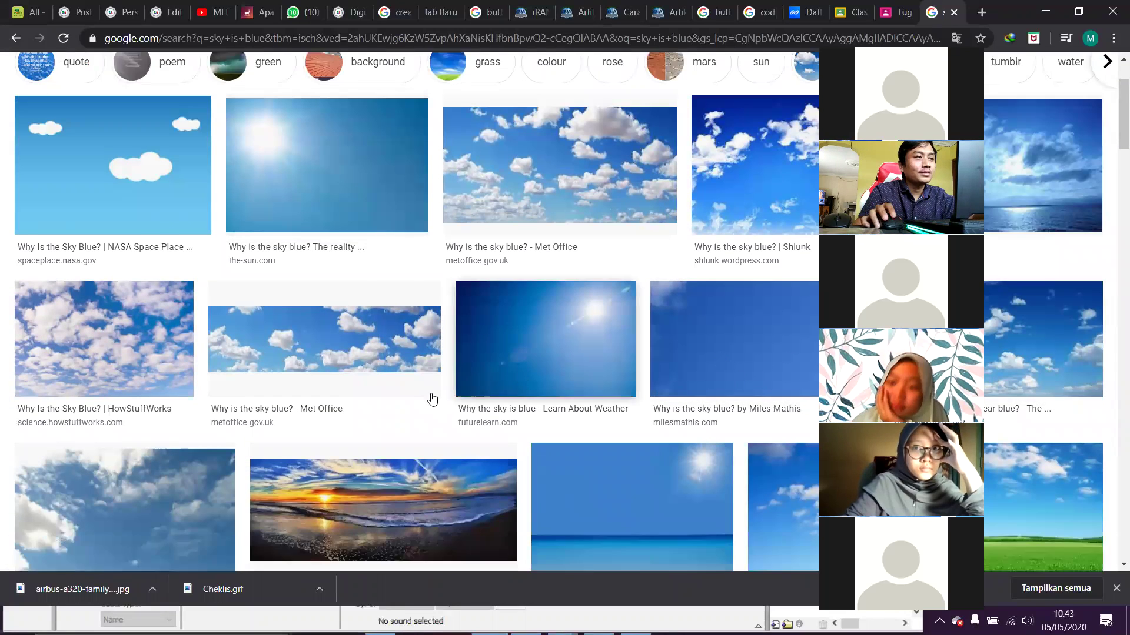
pyautogui.scroll(-5, 398, 394)
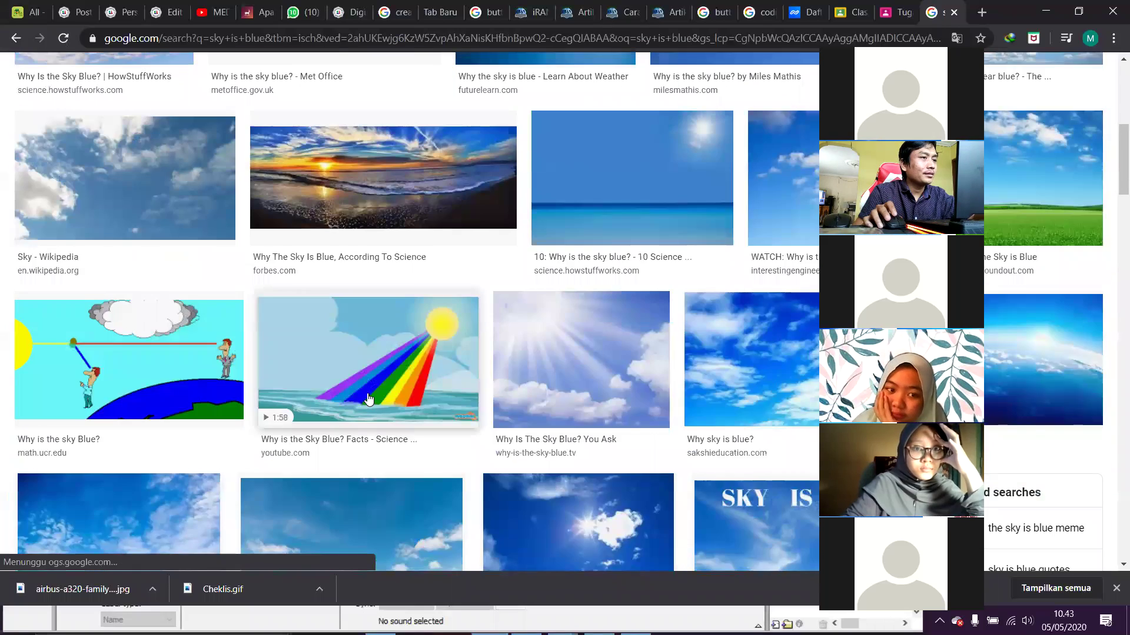
pyautogui.scroll(4, 406, 384)
pyautogui.scroll(5, 406, 384)
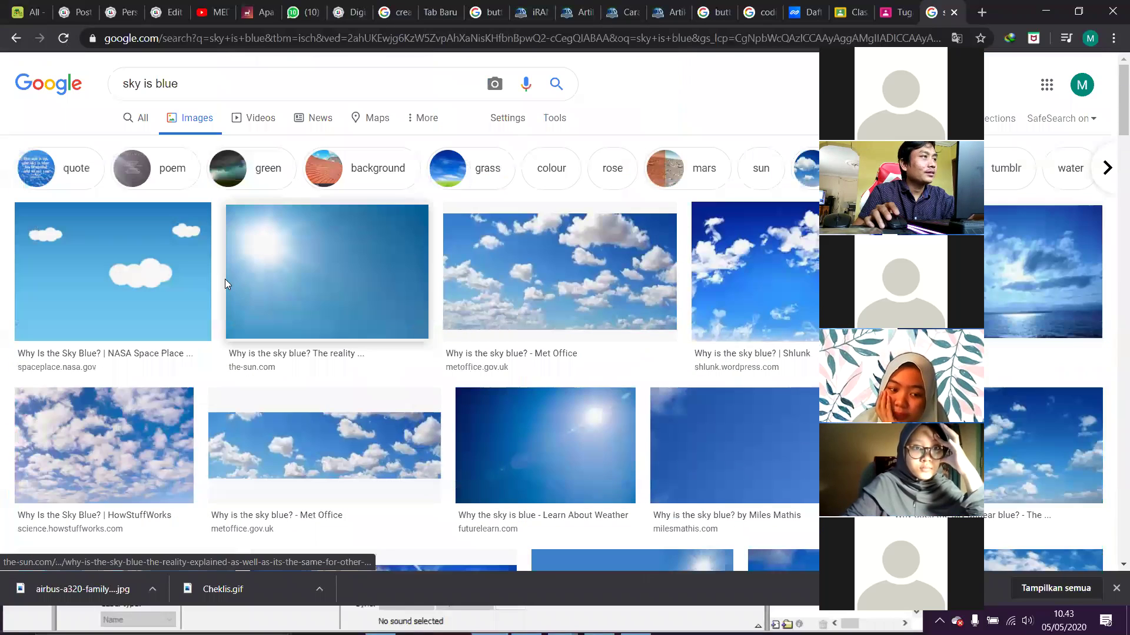
pyautogui.click(547, 289)
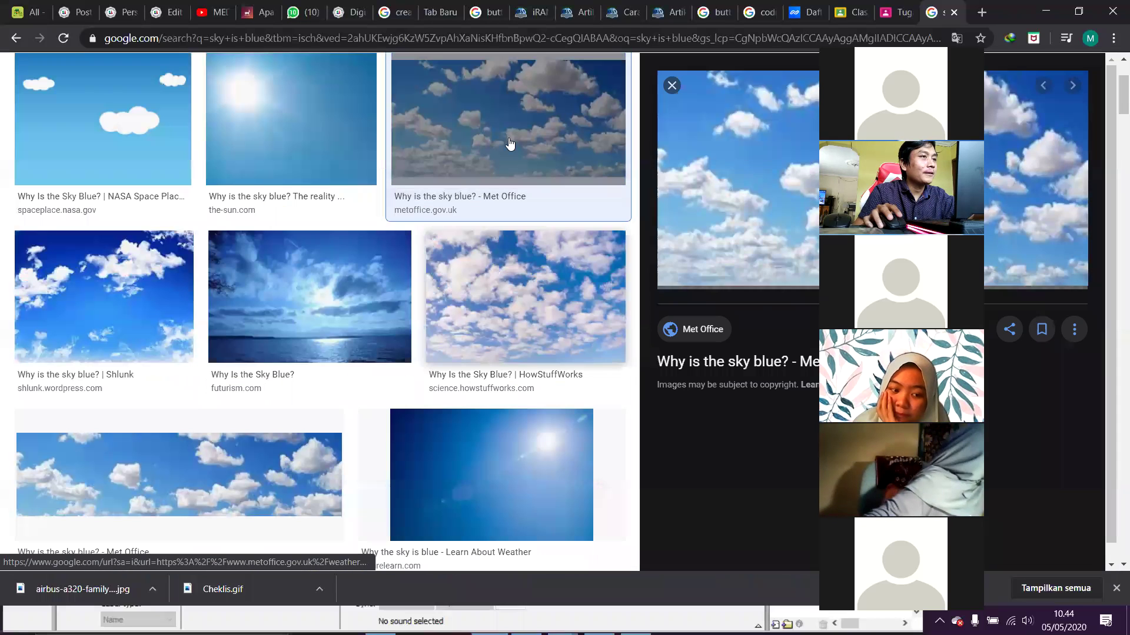
pyautogui.rightClick(963, 173)
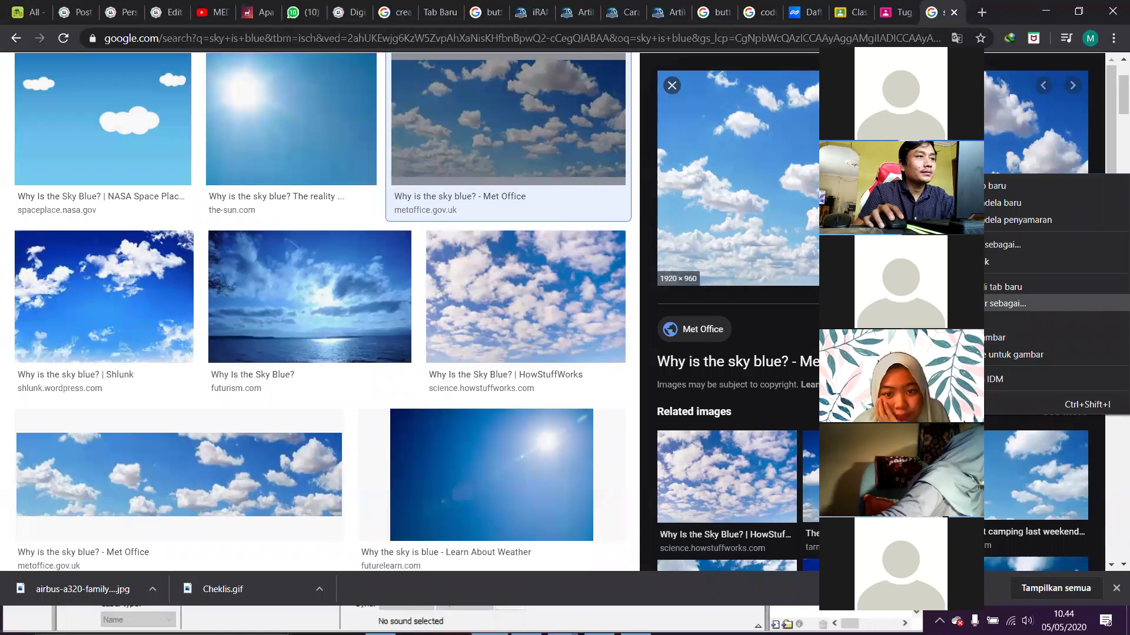
pyautogui.click(974, 303)
pyautogui.click(433, 332)
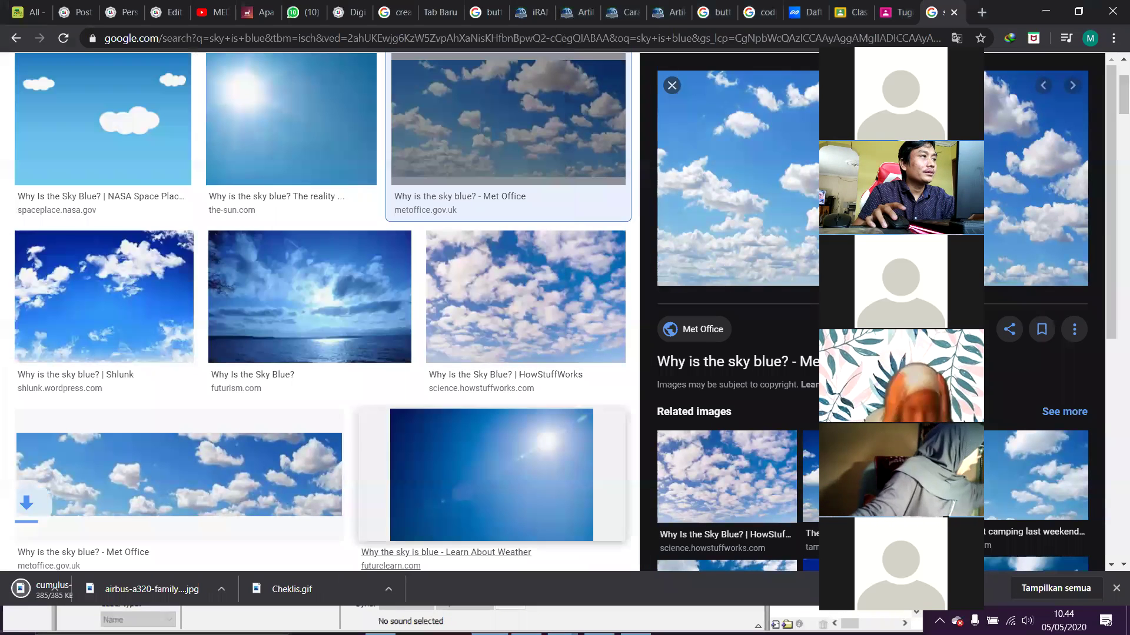
# - Switch back to Flash, insert a new layer and move it below the pesawat layer
pyautogui.press('super')
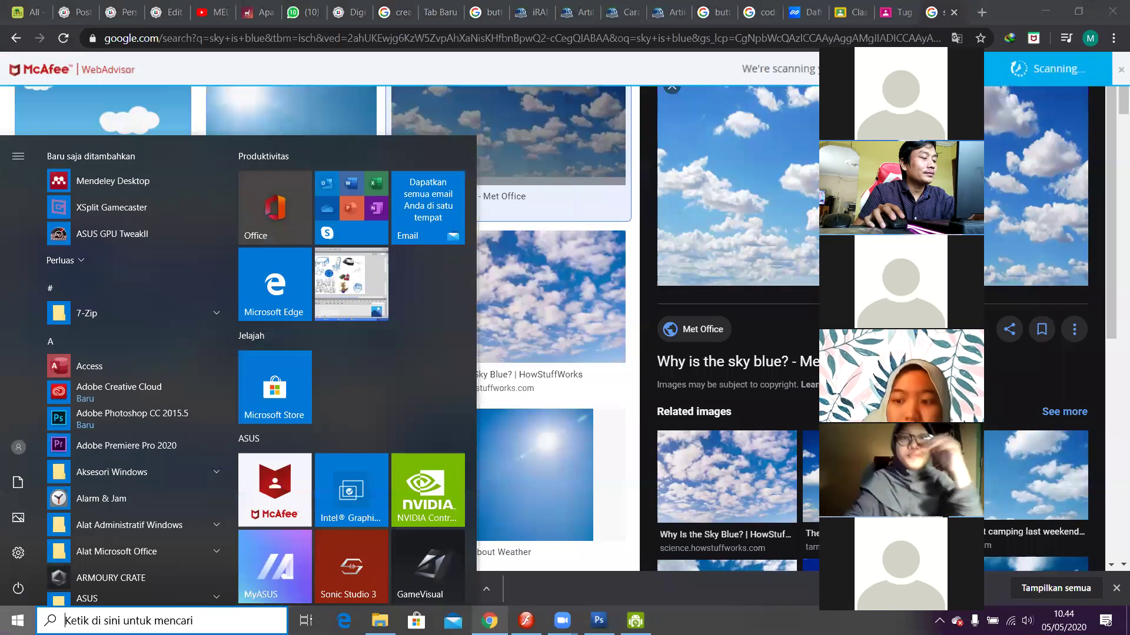
pyautogui.click(525, 621)
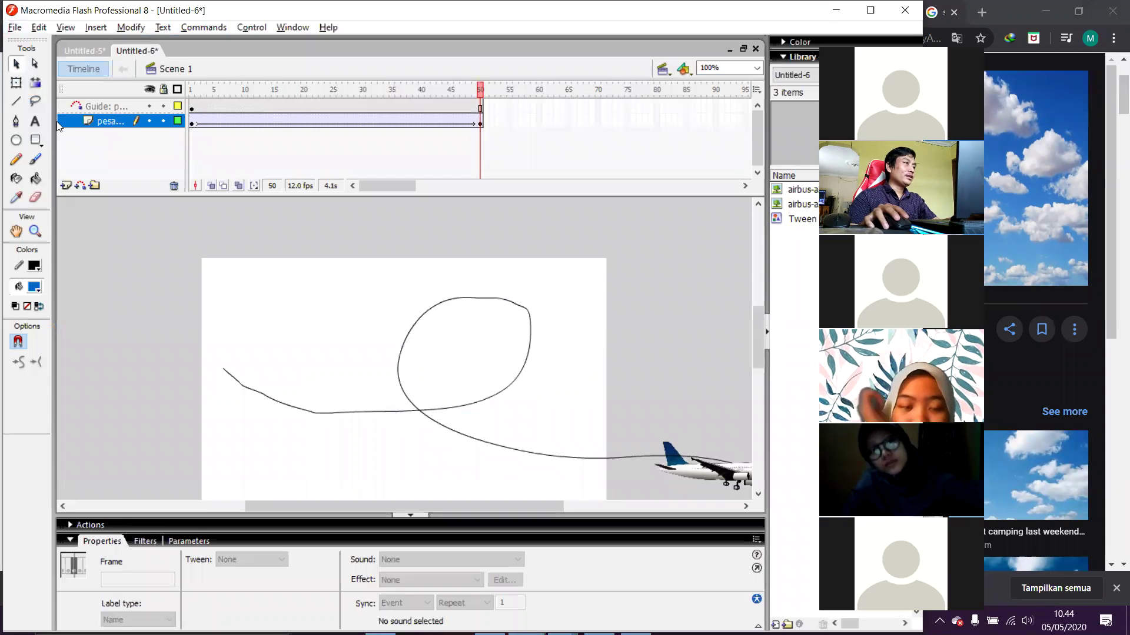
pyautogui.click(13, 28)
pyautogui.click(14, 28)
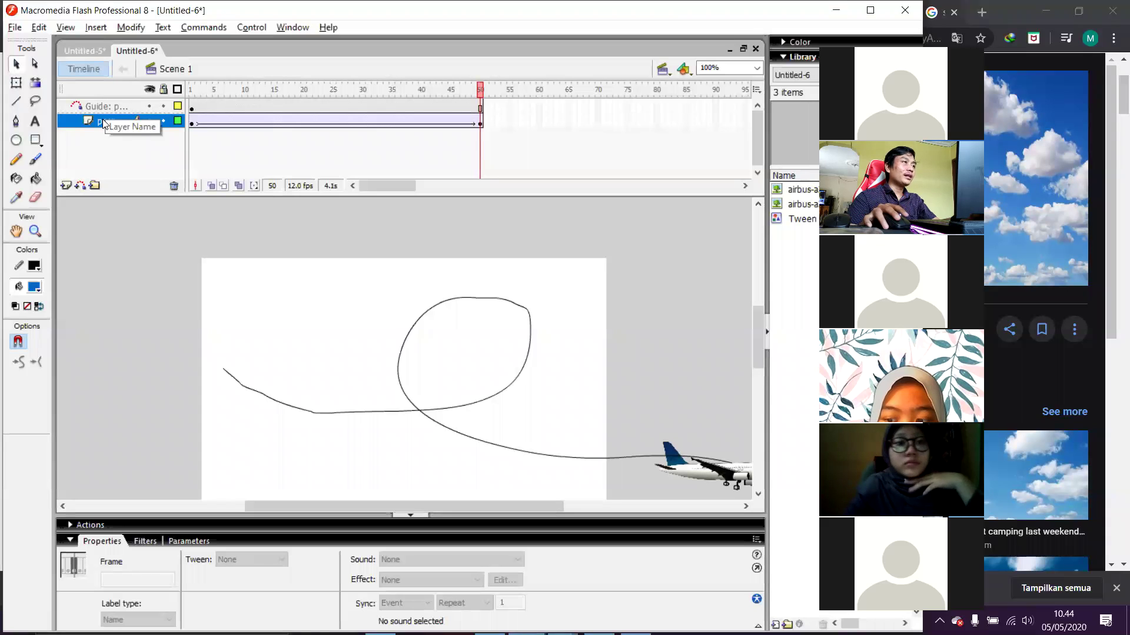
pyautogui.click(66, 187)
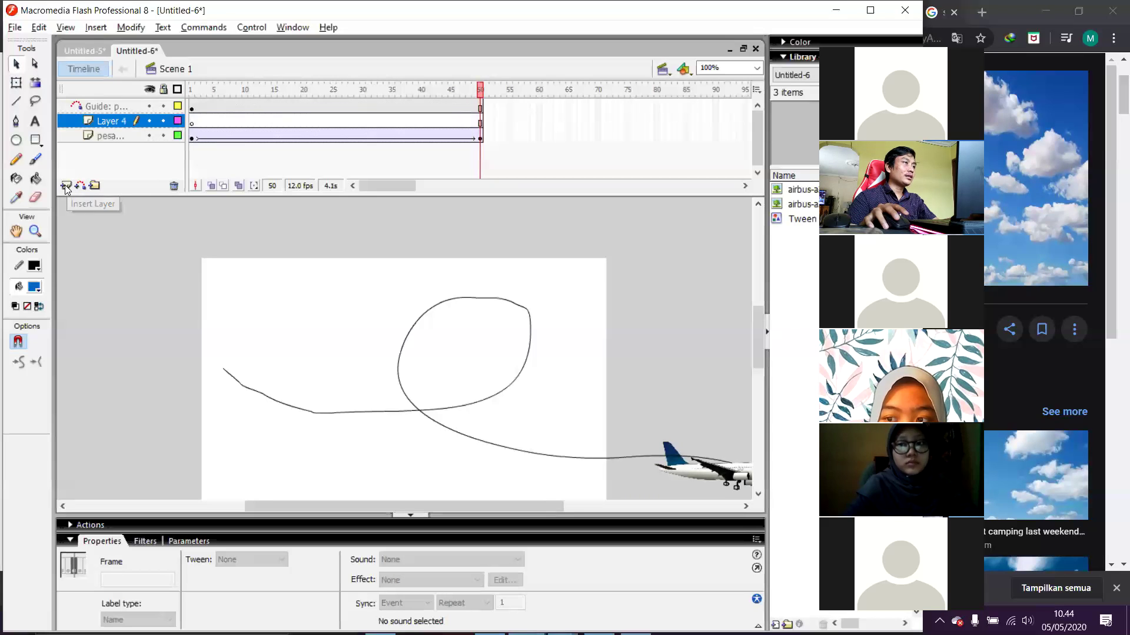
pyautogui.click(105, 124)
pyautogui.moveTo(104, 141); pyautogui.dragTo(105, 143)
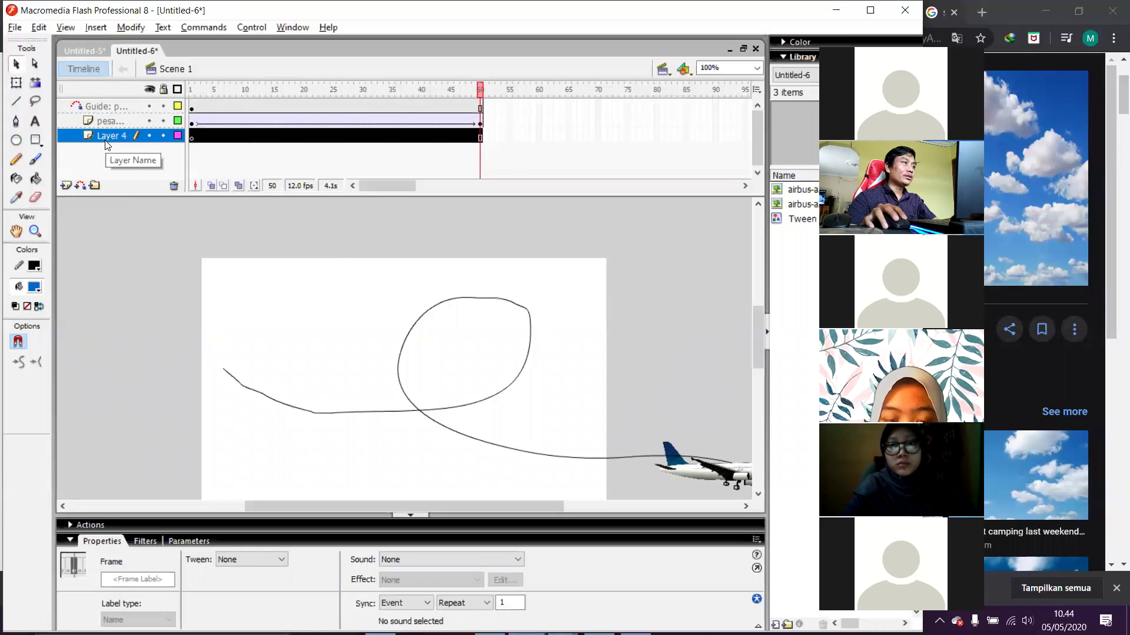
# - Rename the new bottom layer Bacgroudn
pyautogui.doubleClick(106, 137)
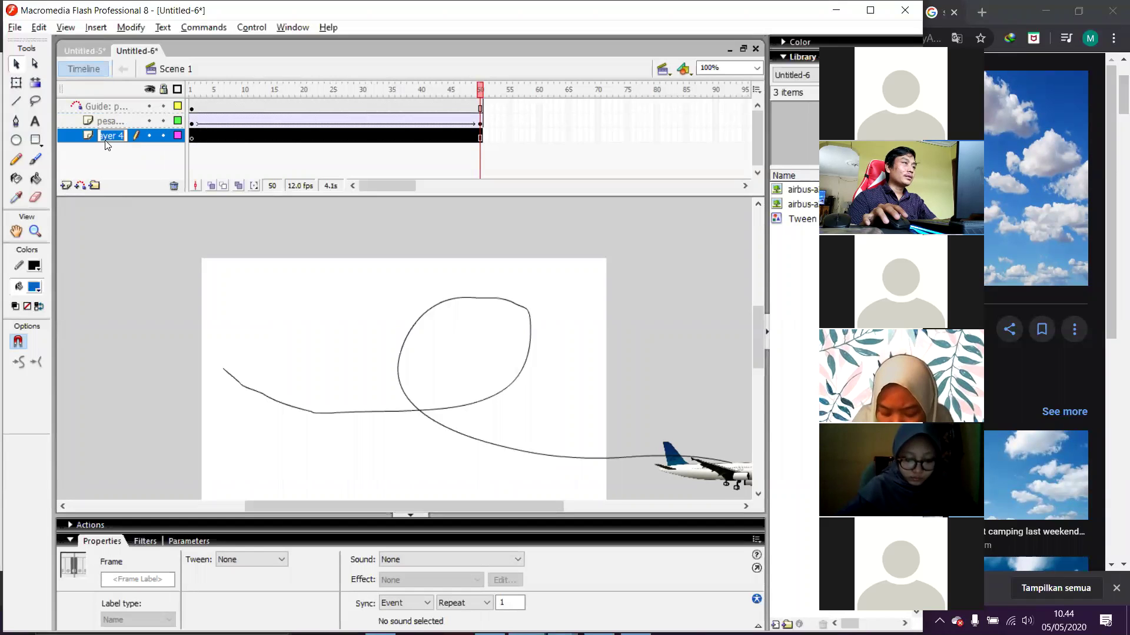
pyautogui.write('B')
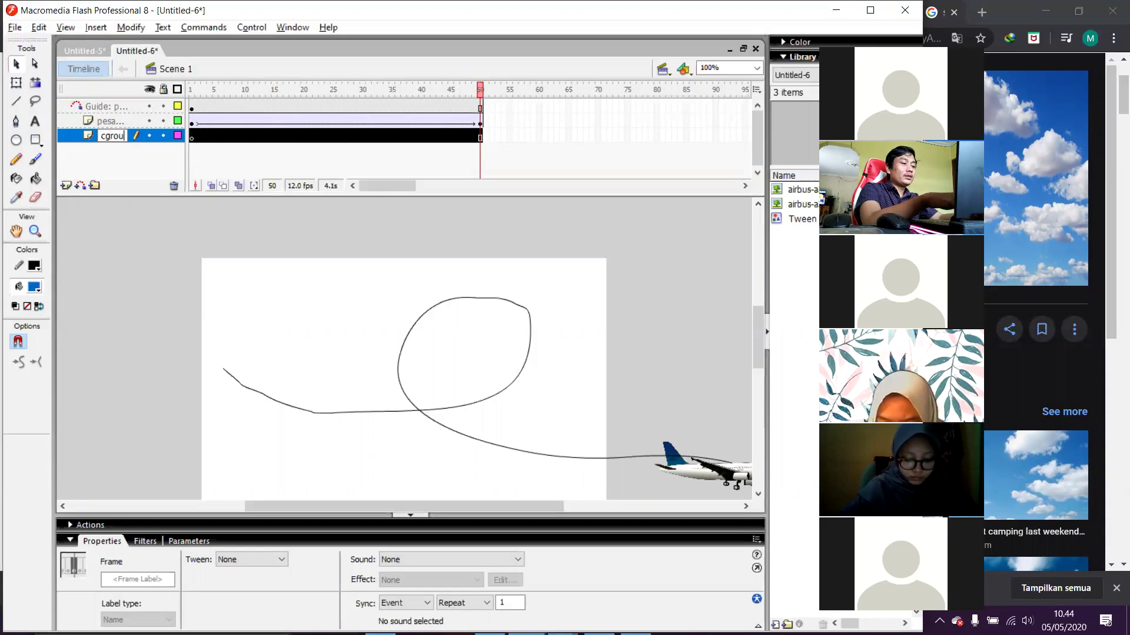
pyautogui.write('acgroudn')
pyautogui.press('Return')
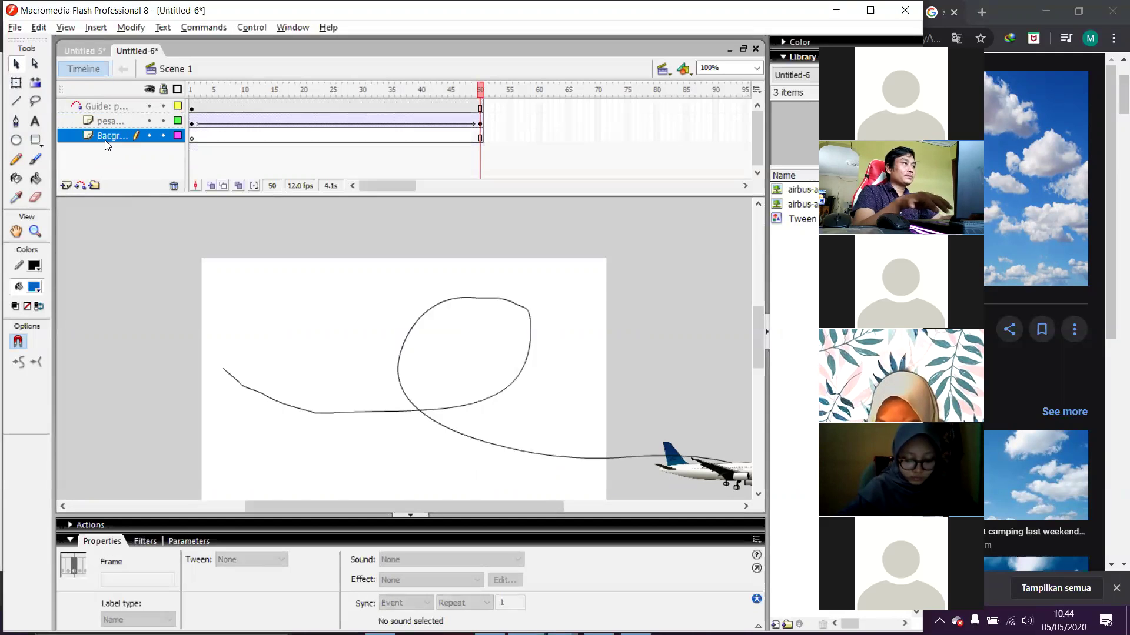
# - Import the cumulus-cloud image from the button folder onto the stage in the background layer
pyautogui.click(14, 27)
pyautogui.moveTo(92, 249)
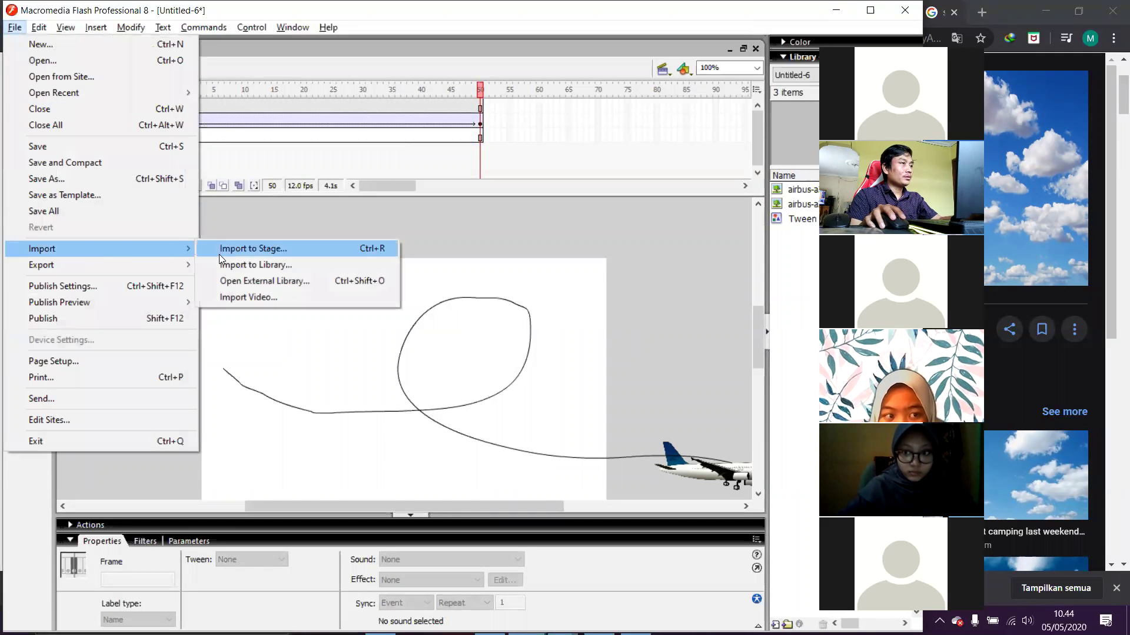
pyautogui.click(219, 249)
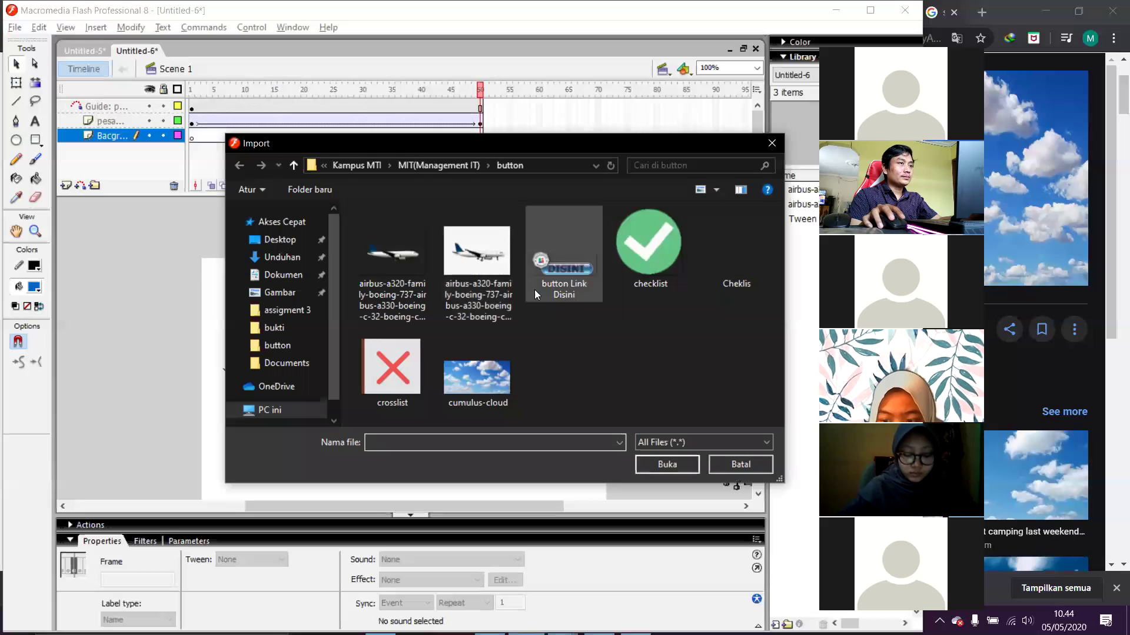
pyautogui.doubleClick(509, 375)
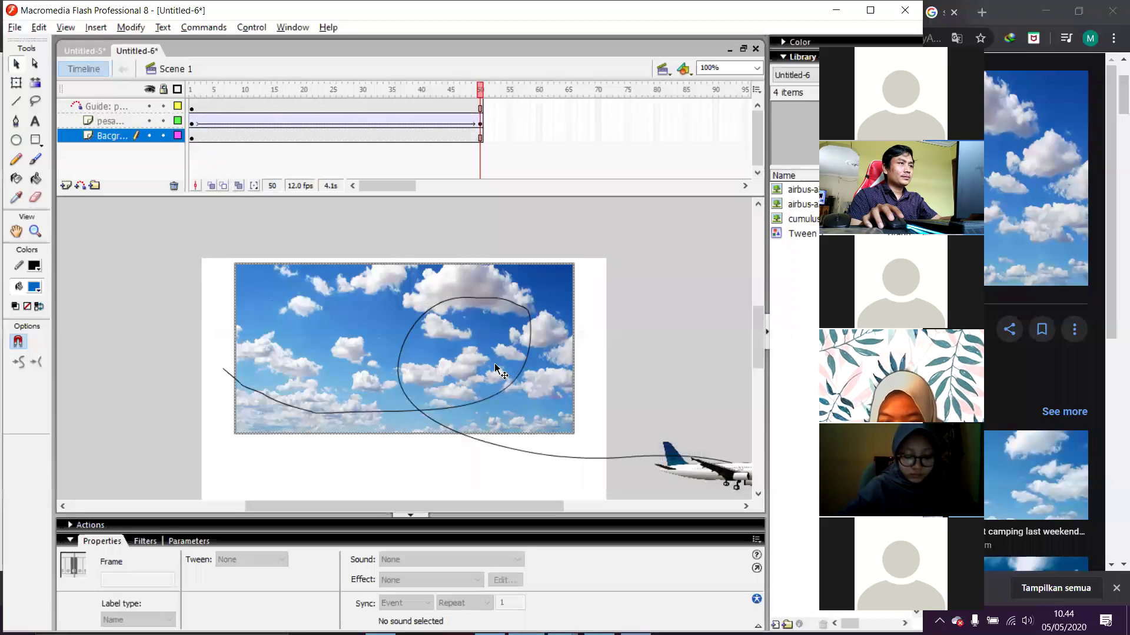
# - Move the cloud image and enlarge it with Free Transform to about 761 by 406 px so it covers the whole stage
pyautogui.click(553, 408)
pyautogui.moveTo(371, 341); pyautogui.dragTo(337, 333)
pyautogui.click(15, 84)
pyautogui.moveTo(542, 426); pyautogui.dragTo(652, 480)
pyautogui.scroll(-3, 485, 347)
pyautogui.moveTo(493, 385); pyautogui.dragTo(500, 427)
pyautogui.scroll(4, 471, 421)
pyautogui.moveTo(390, 333); pyautogui.dragTo(390, 323)
pyautogui.scroll(-4, 440, 284)
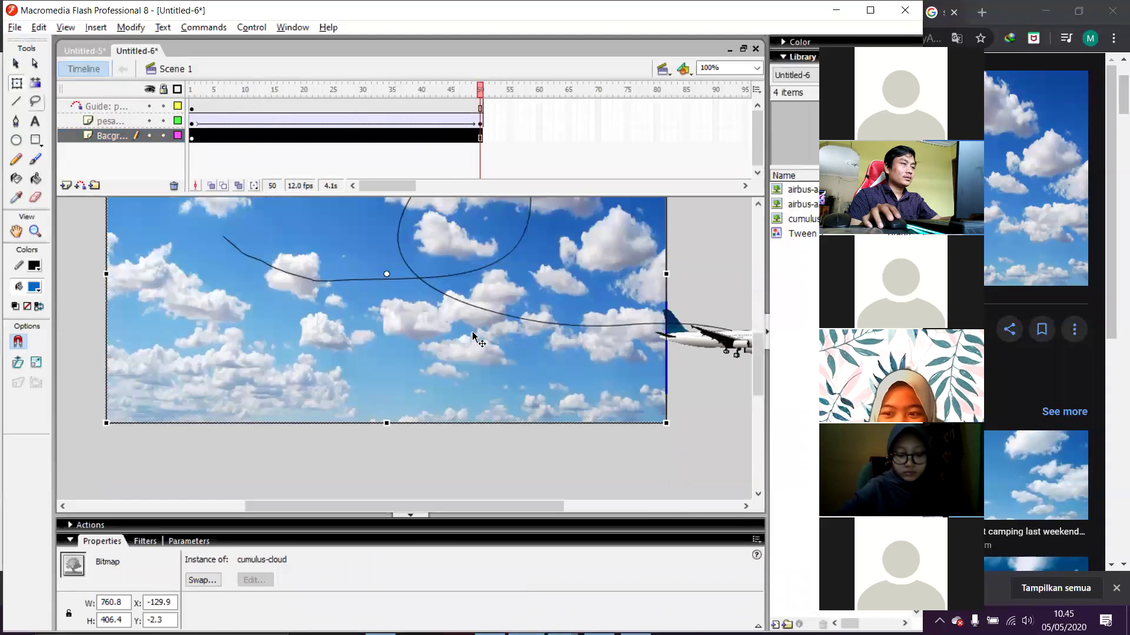
# - Test the movie to watch the airplane fly over the sky background, and close the preview window
pyautogui.scroll(3, 472, 334)
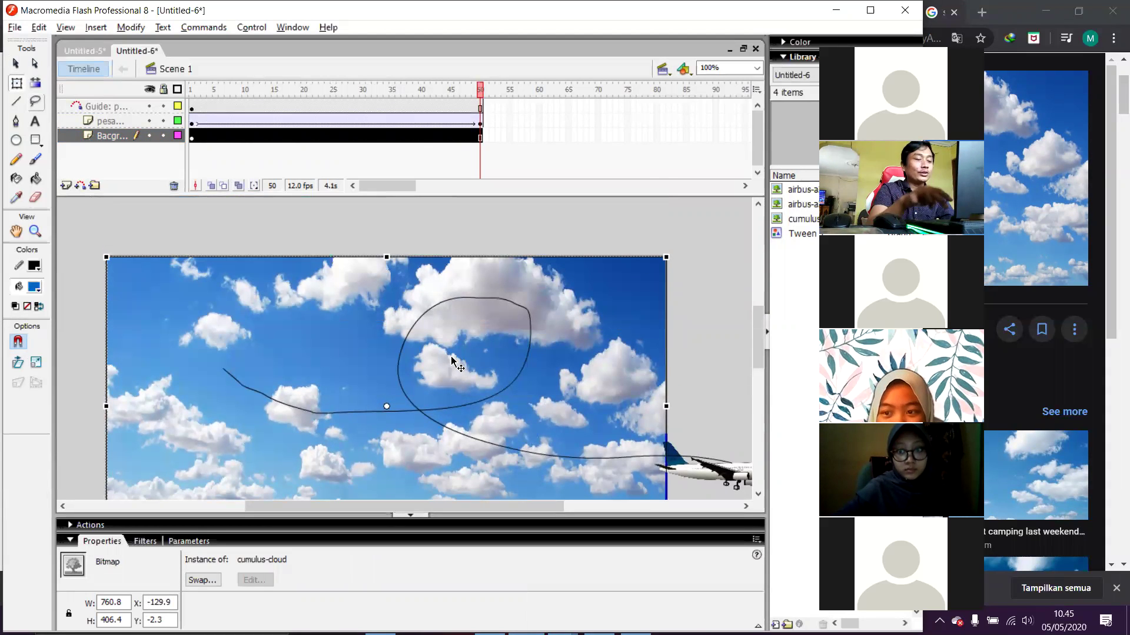
pyautogui.hotkey('ctrl', 'Return')
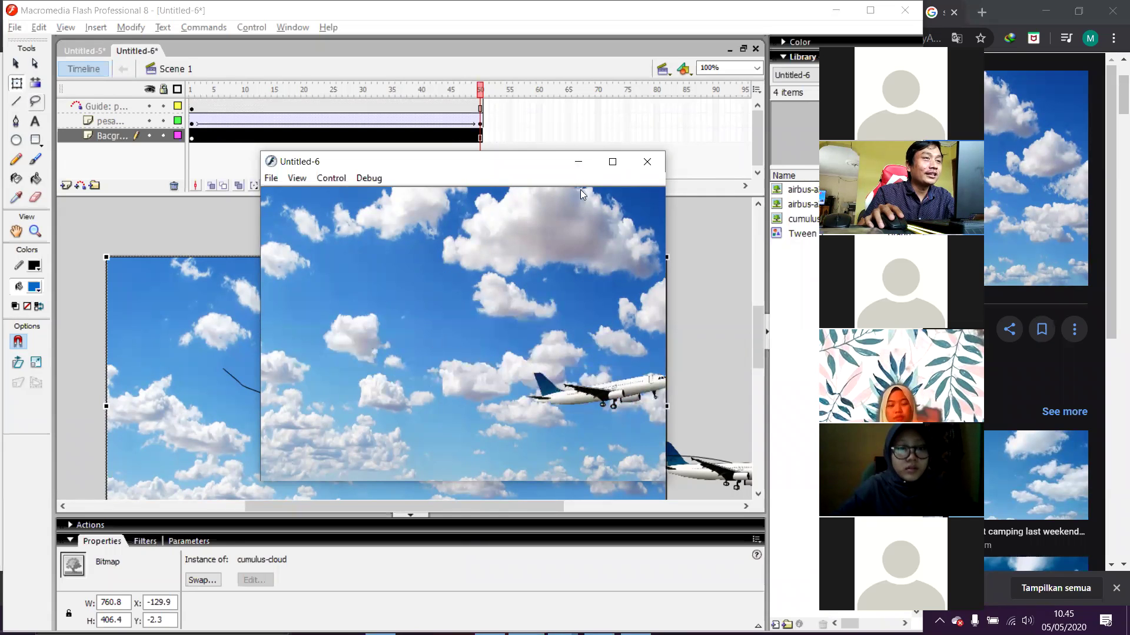
pyautogui.click(646, 166)
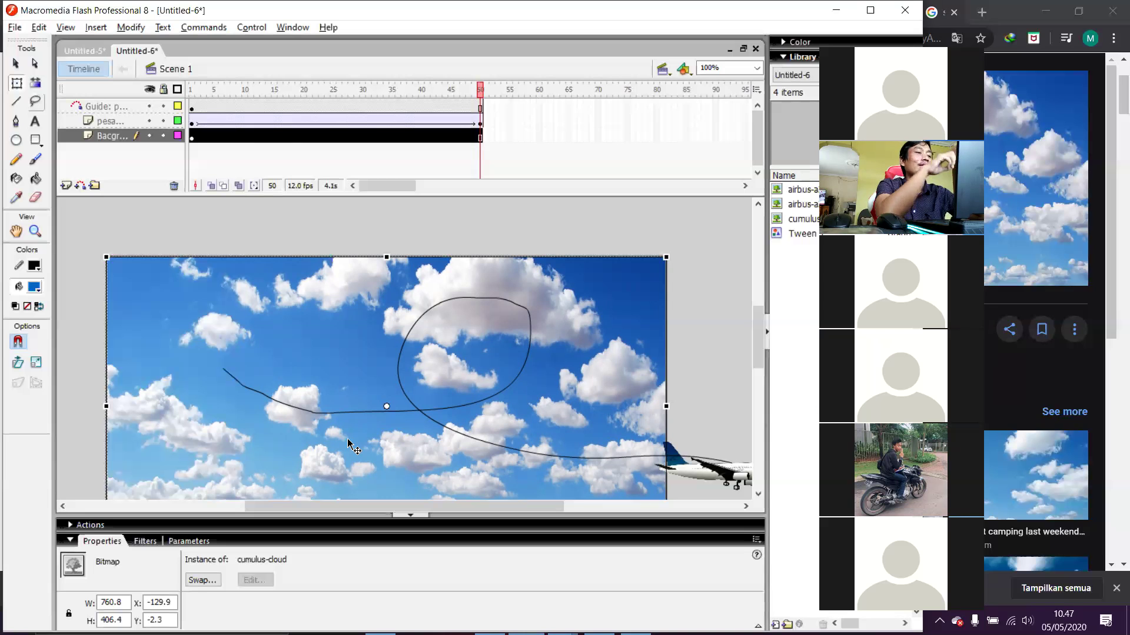
# - Switch to Chrome, search Google for "trible effect" in a new tab and look through the results
pyautogui.press('super')
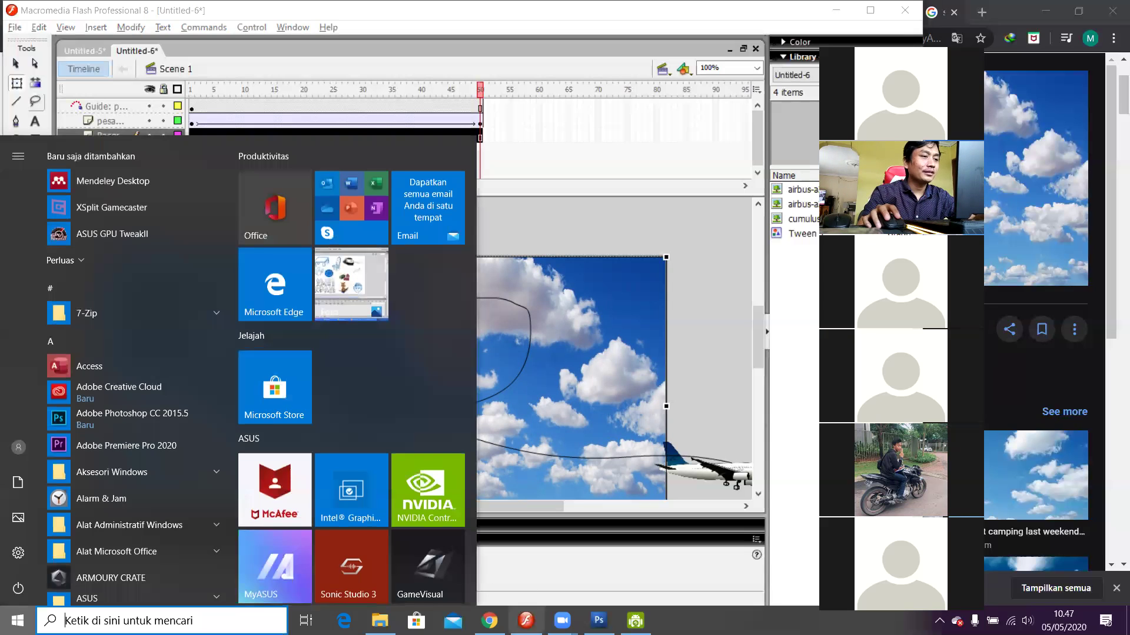
pyautogui.click(489, 621)
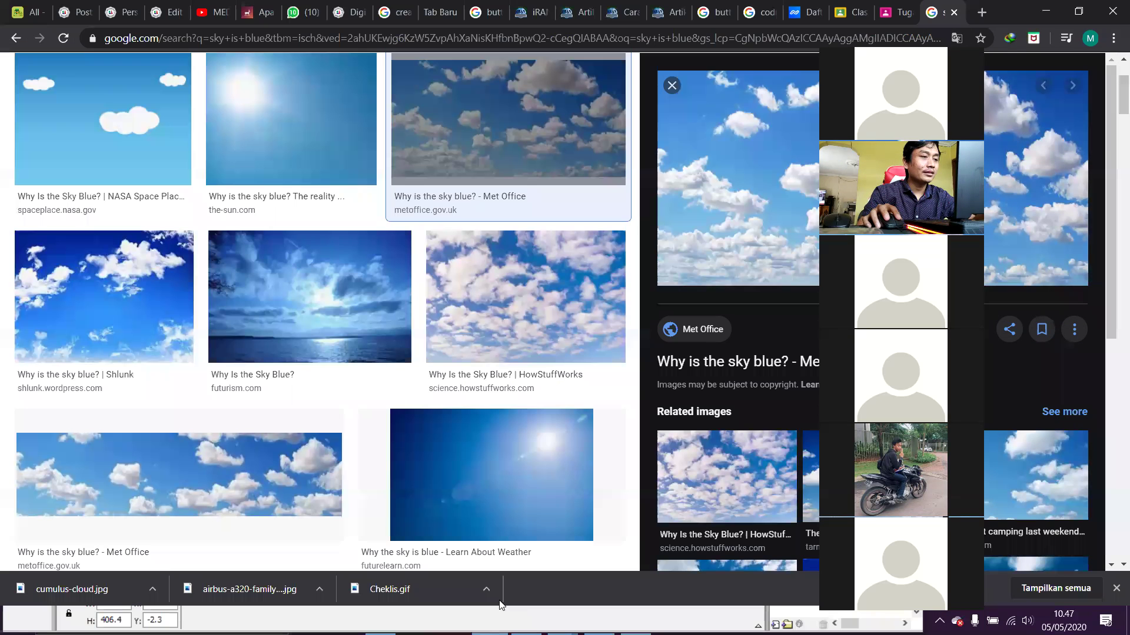
pyautogui.click(981, 12)
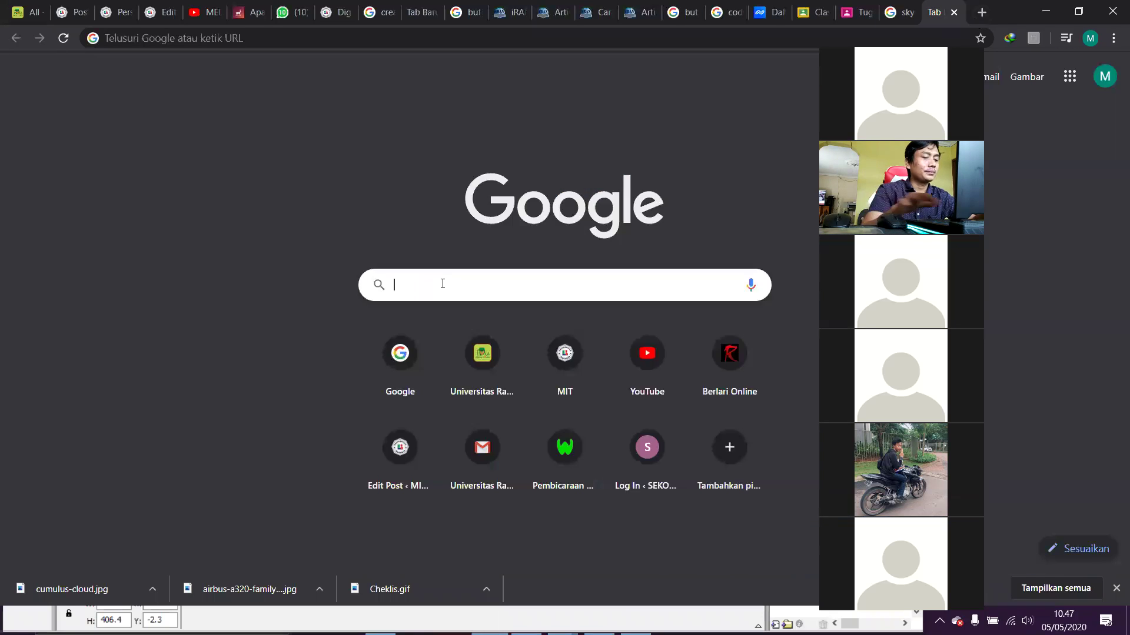
pyautogui.write('b')
pyautogui.press('BackSpace')
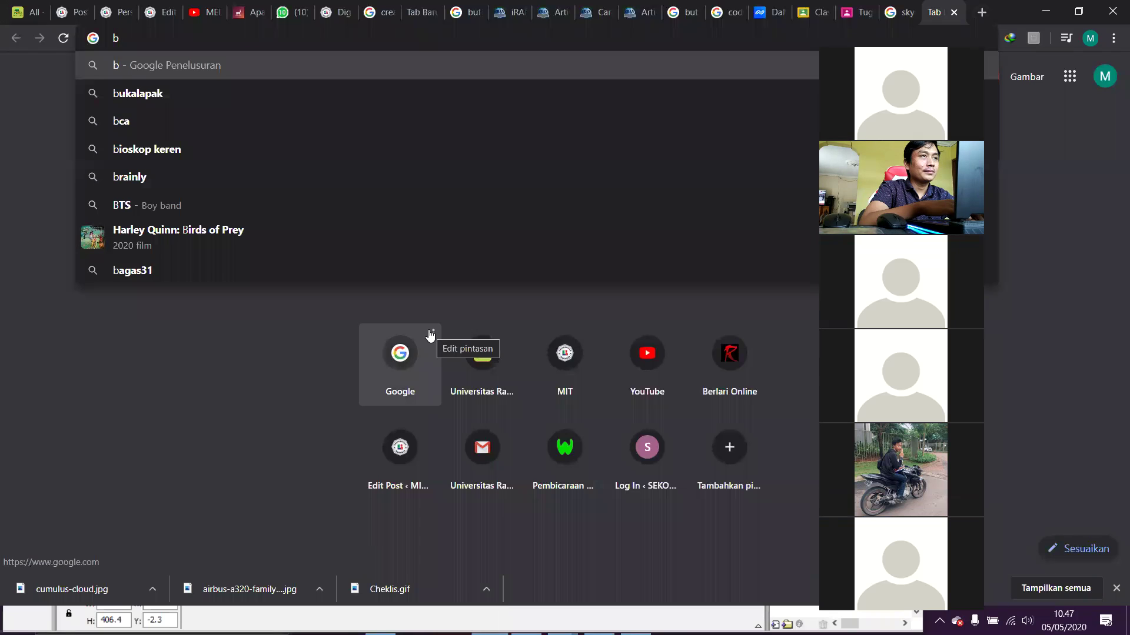
pyautogui.write('trib')
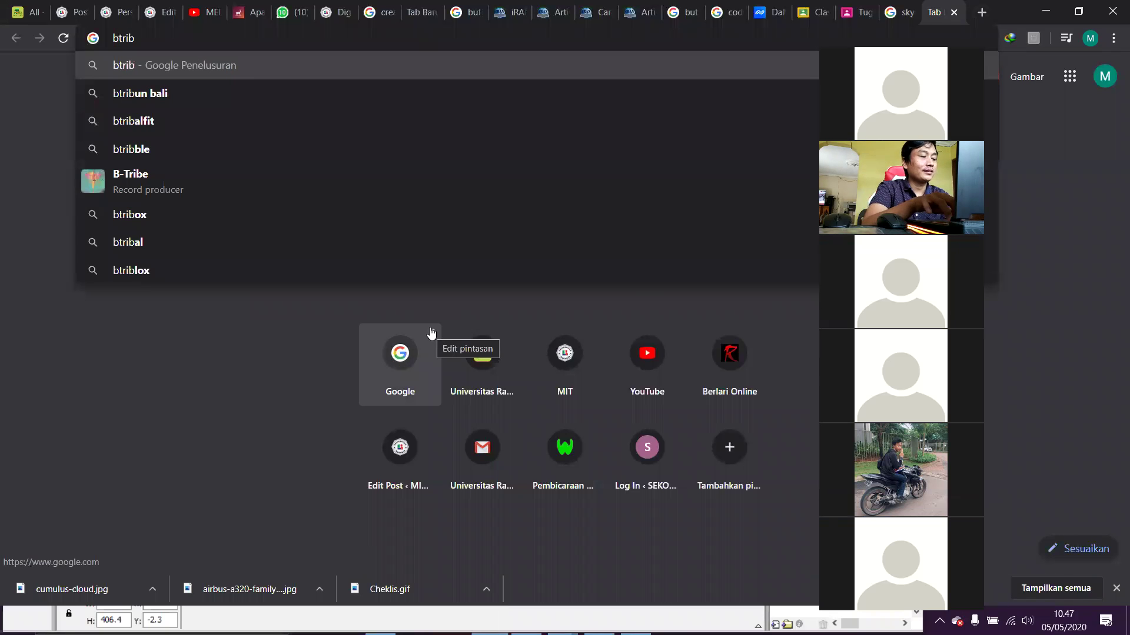
pyautogui.hotkey('ctrl', 'a')
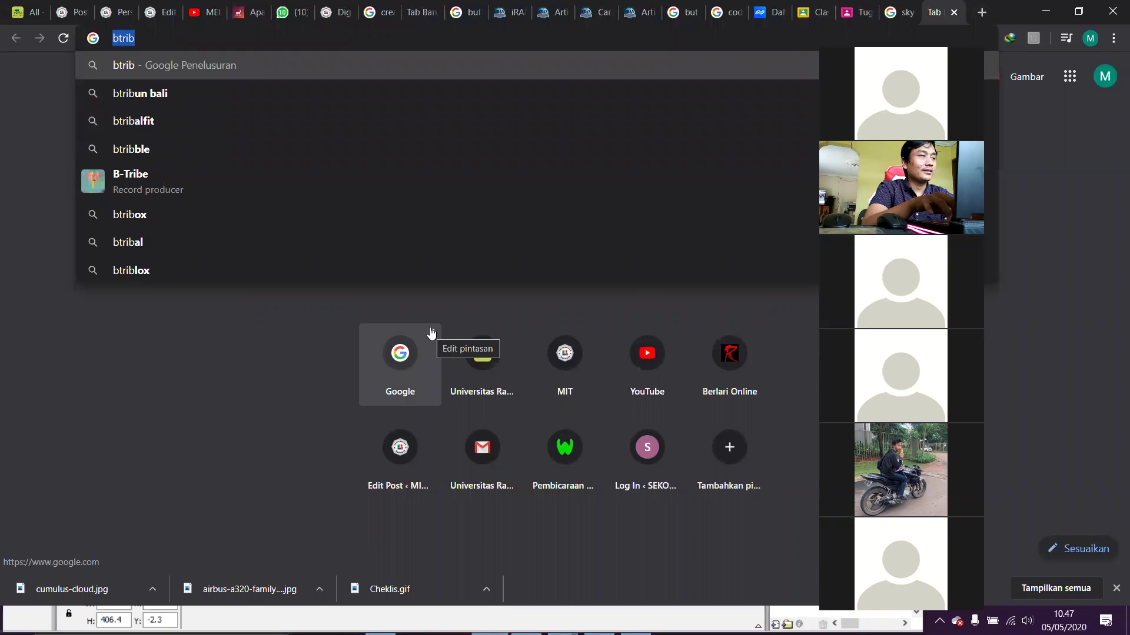
pyautogui.write('trible ')
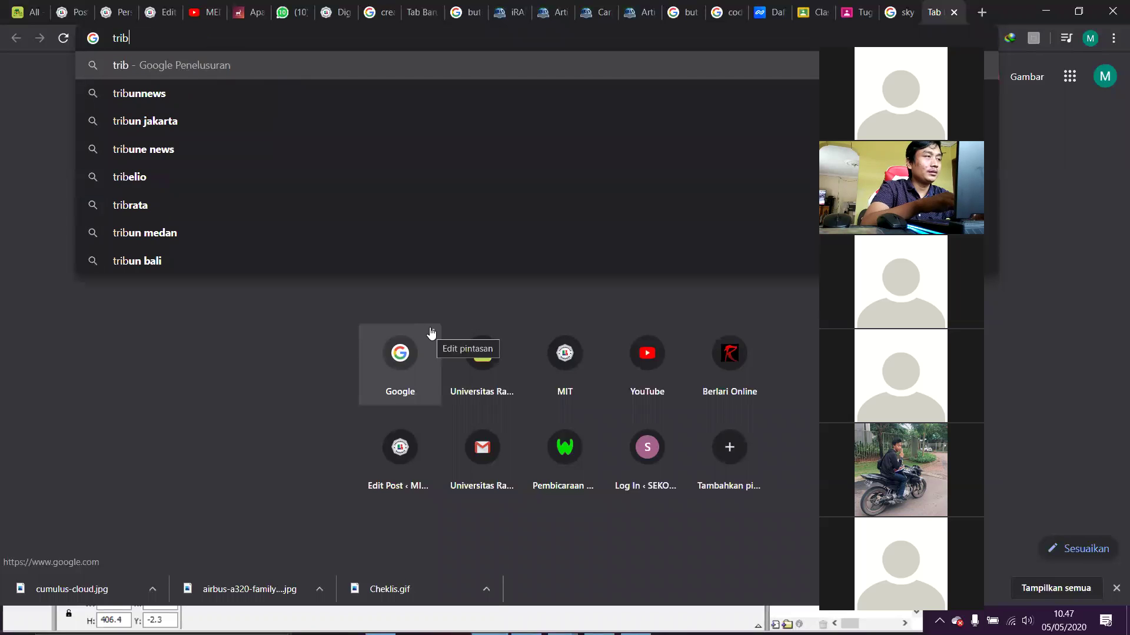
pyautogui.write('effect')
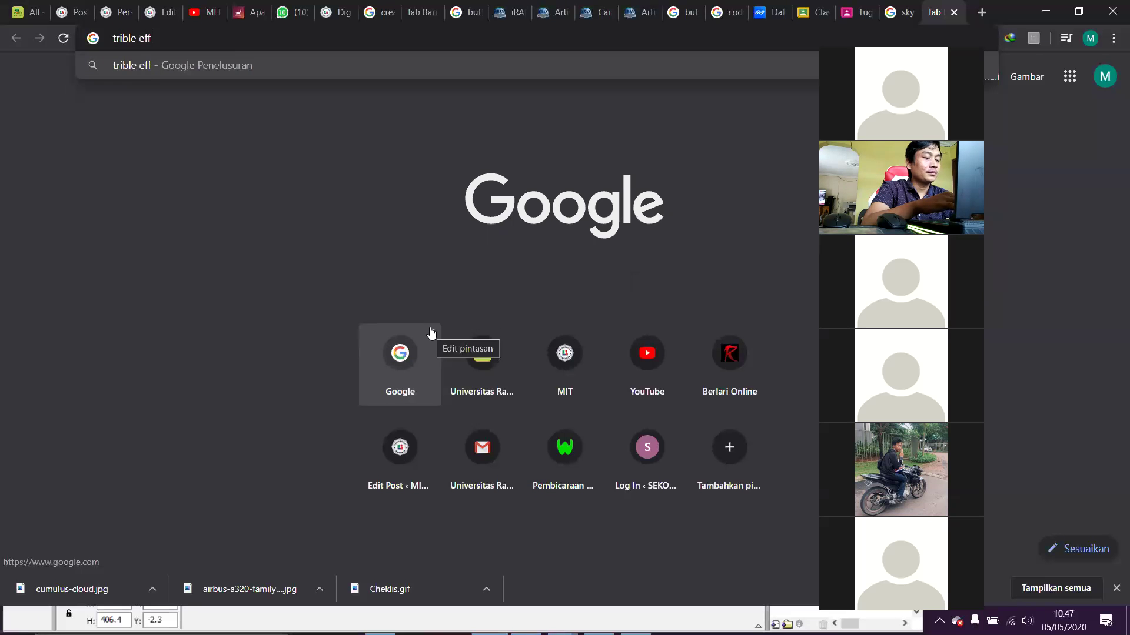
pyautogui.press('Return')
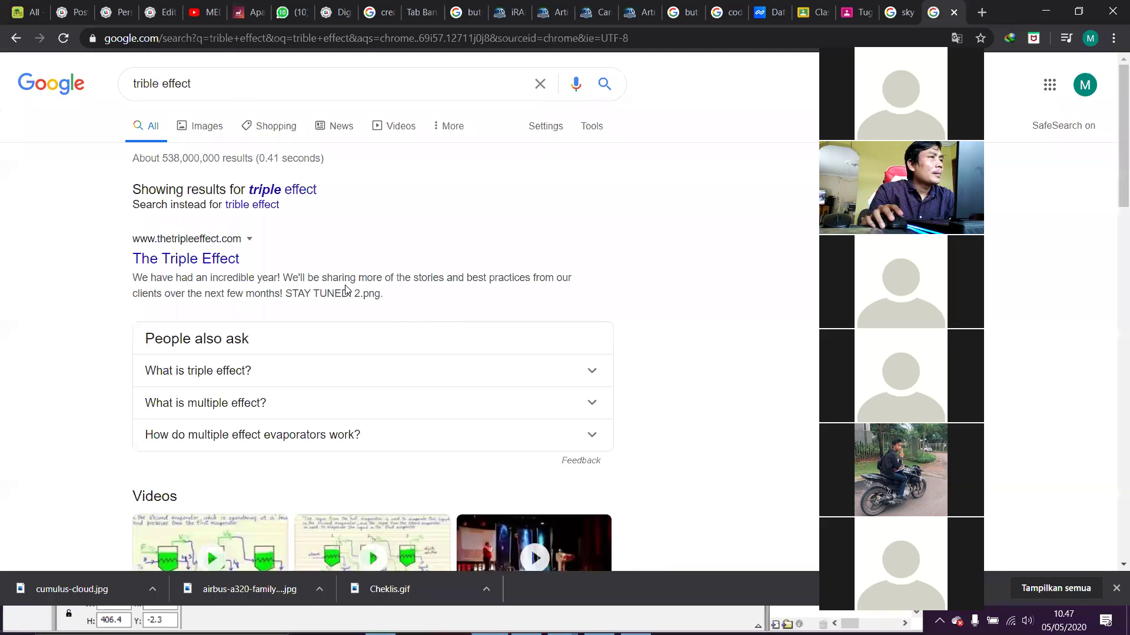
pyautogui.scroll(-5, 347, 291)
pyautogui.scroll(-3, 362, 341)
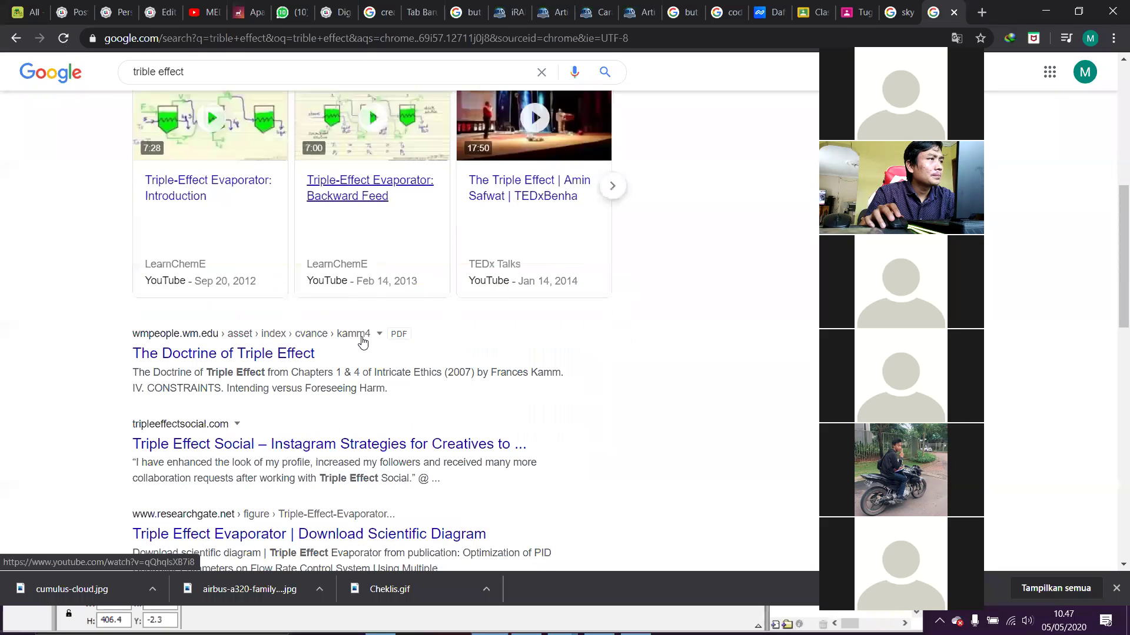
pyautogui.scroll(5, 353, 337)
pyautogui.scroll(4, 352, 337)
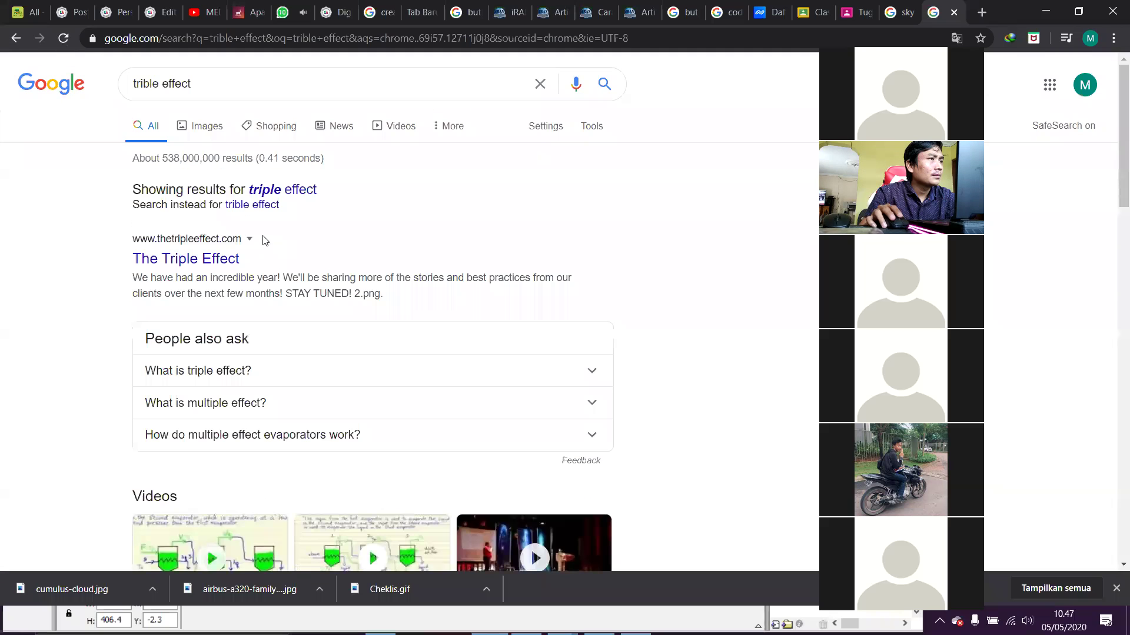
# - Go to the open YouTube page, search for "trible effect" and look through the listed videos
pyautogui.click(215, 83)
pyautogui.moveTo(163, 85); pyautogui.dragTo(126, 88)
pyautogui.tripleClick(212, 83)
pyautogui.click(195, 13)
pyautogui.click(374, 76)
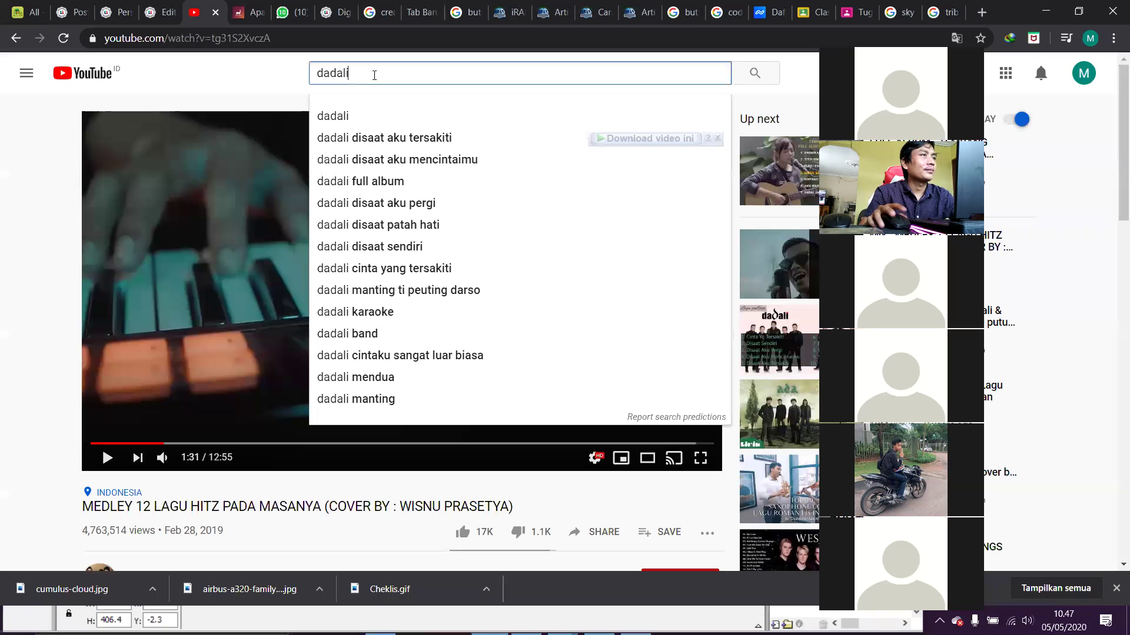
pyautogui.hotkey('ctrl', 'a')
pyautogui.write('trible ')
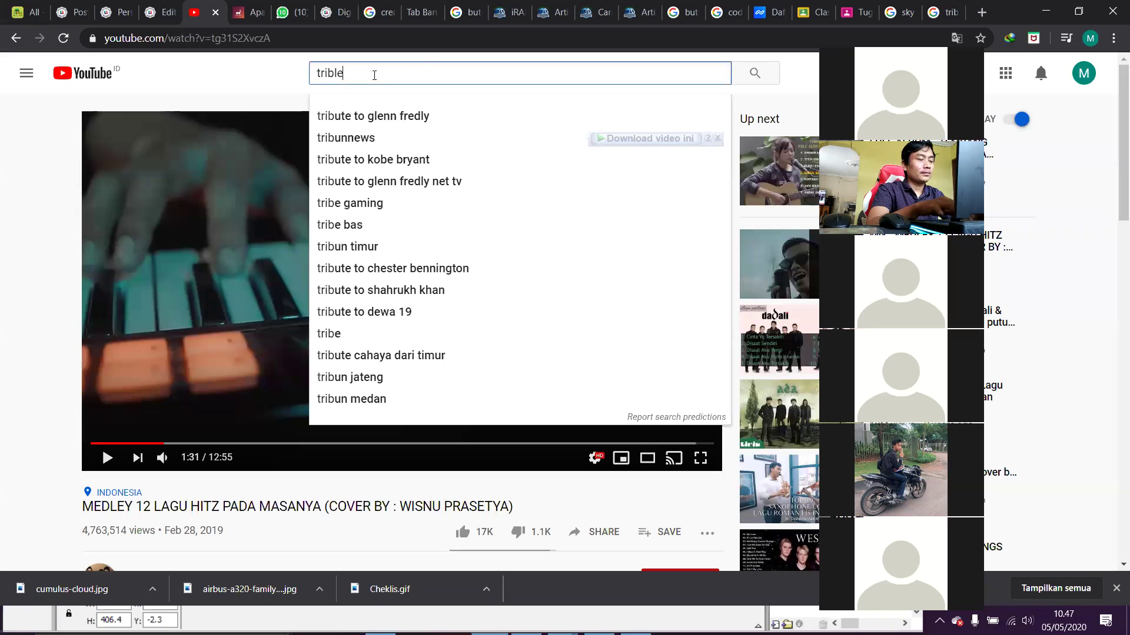
pyautogui.write('effect')
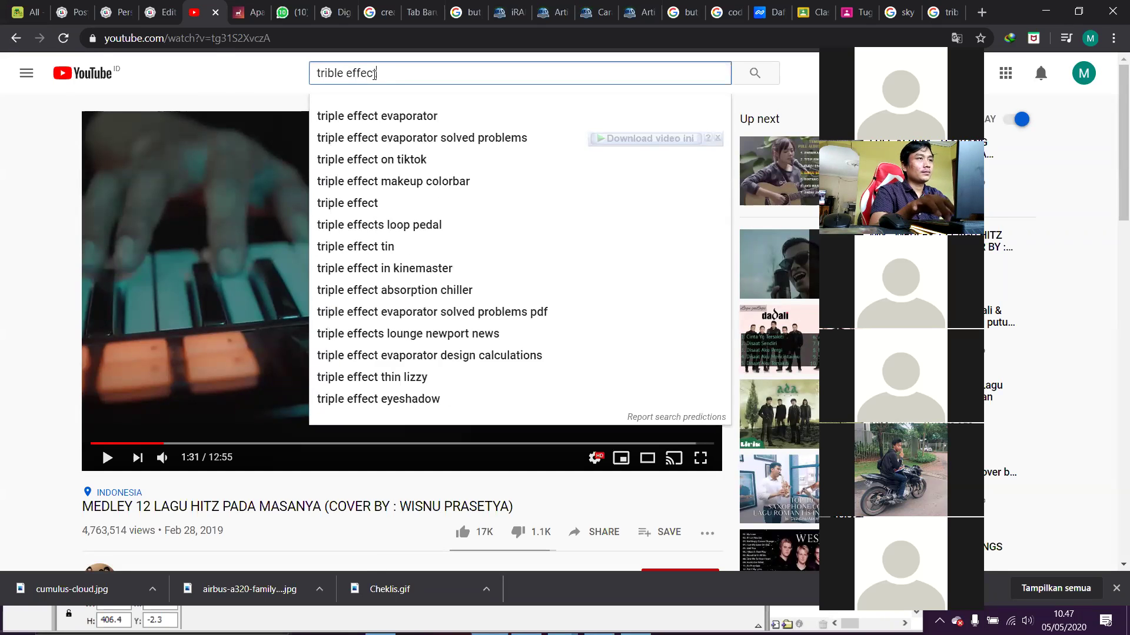
pyautogui.press('Return')
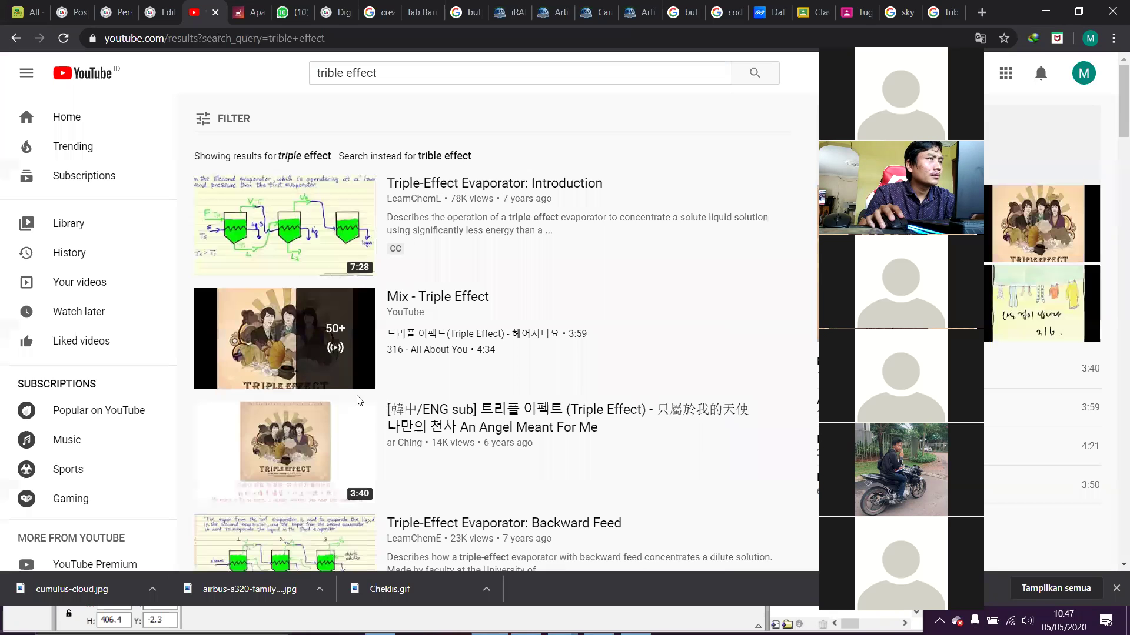
pyautogui.scroll(-1, 358, 400)
pyautogui.scroll(-7, 358, 401)
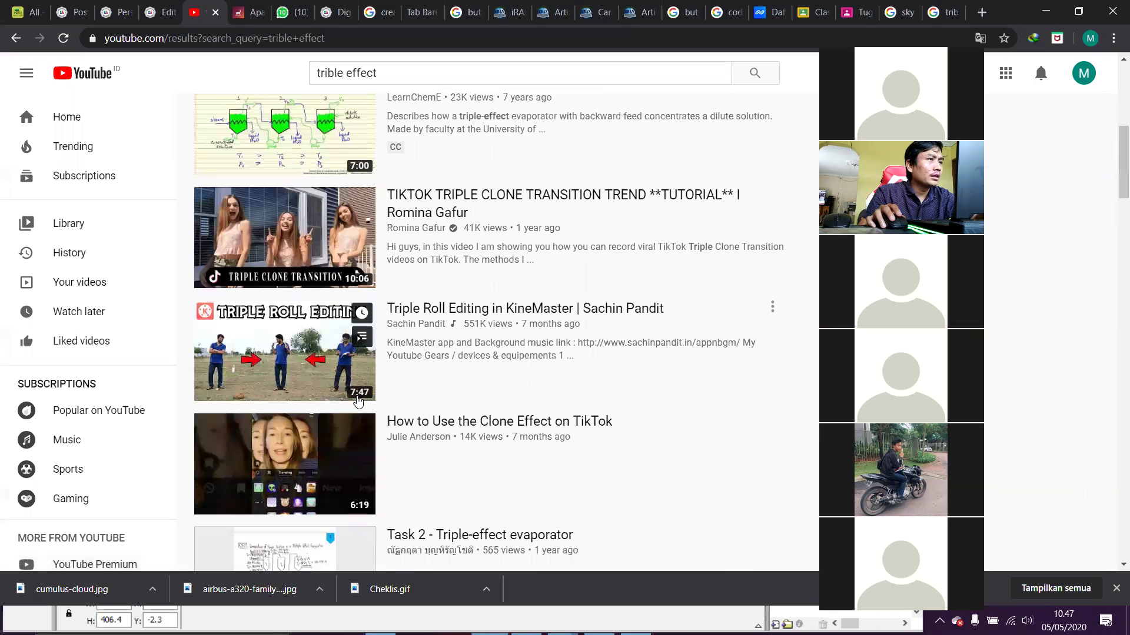
pyautogui.scroll(-5, 356, 399)
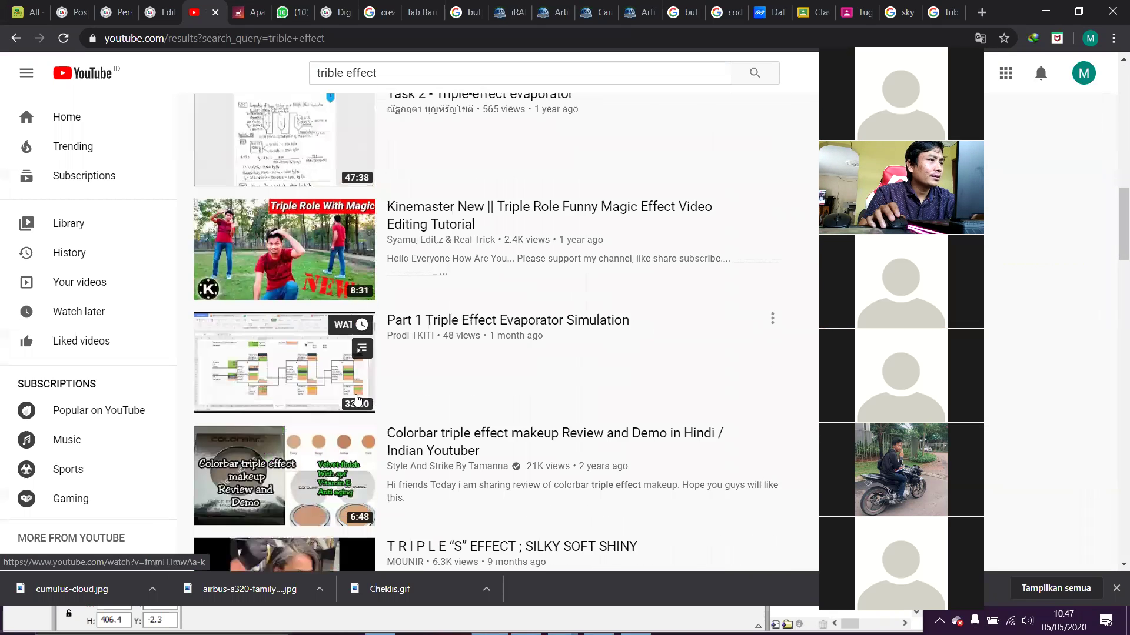
pyautogui.scroll(10, 356, 400)
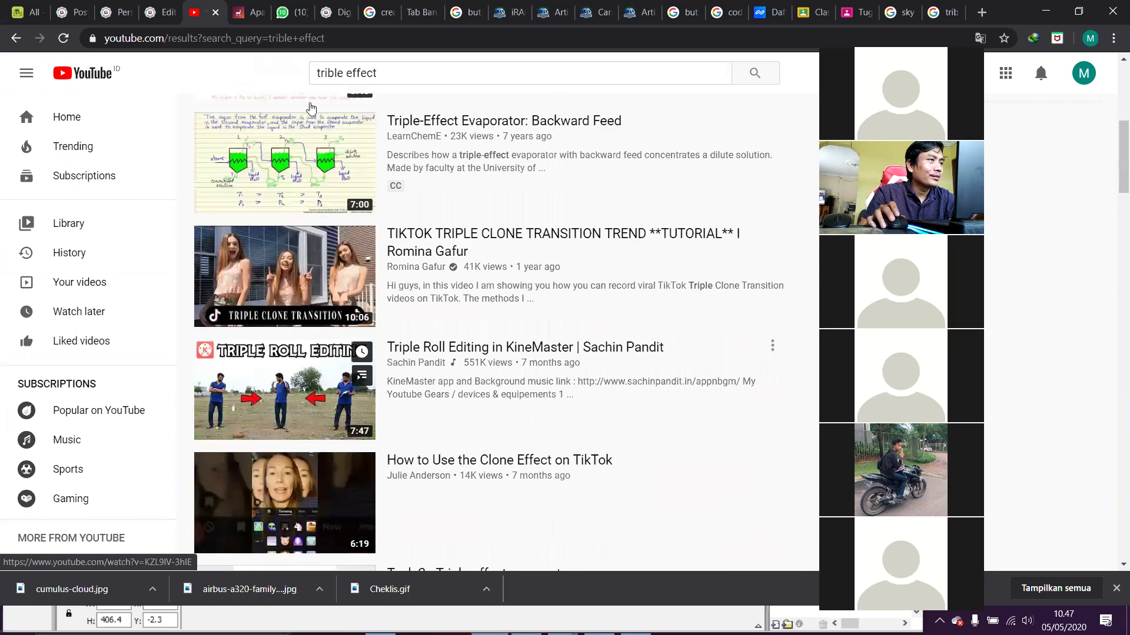
# - Correct the YouTube search to the suggested term "scribble effect"
pyautogui.click(321, 71)
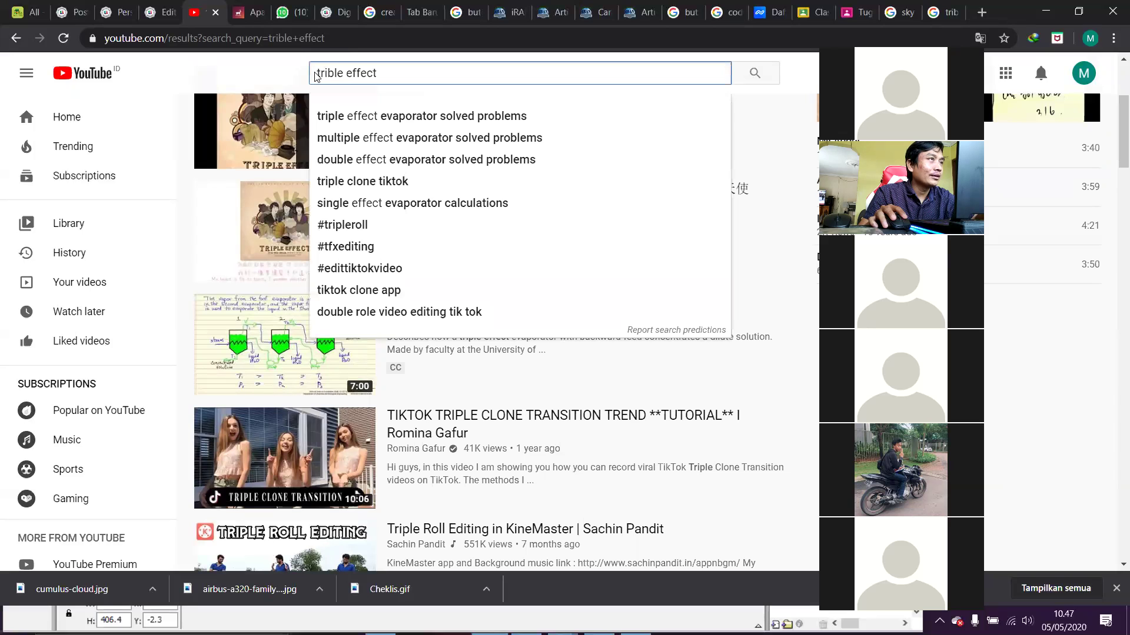
pyautogui.write('s')
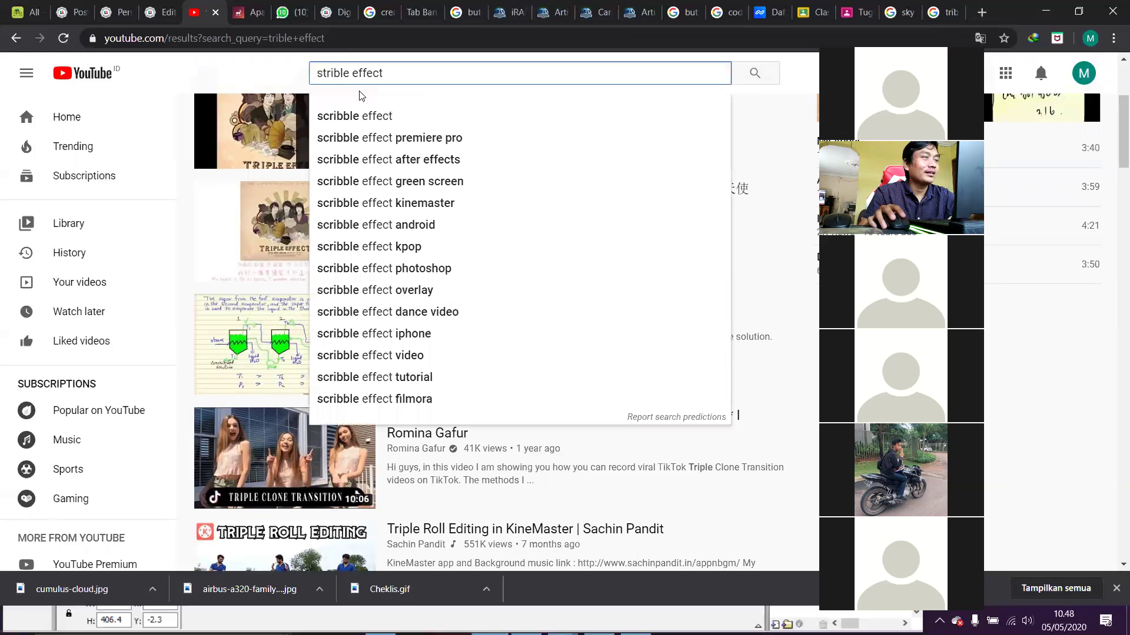
pyautogui.click(342, 117)
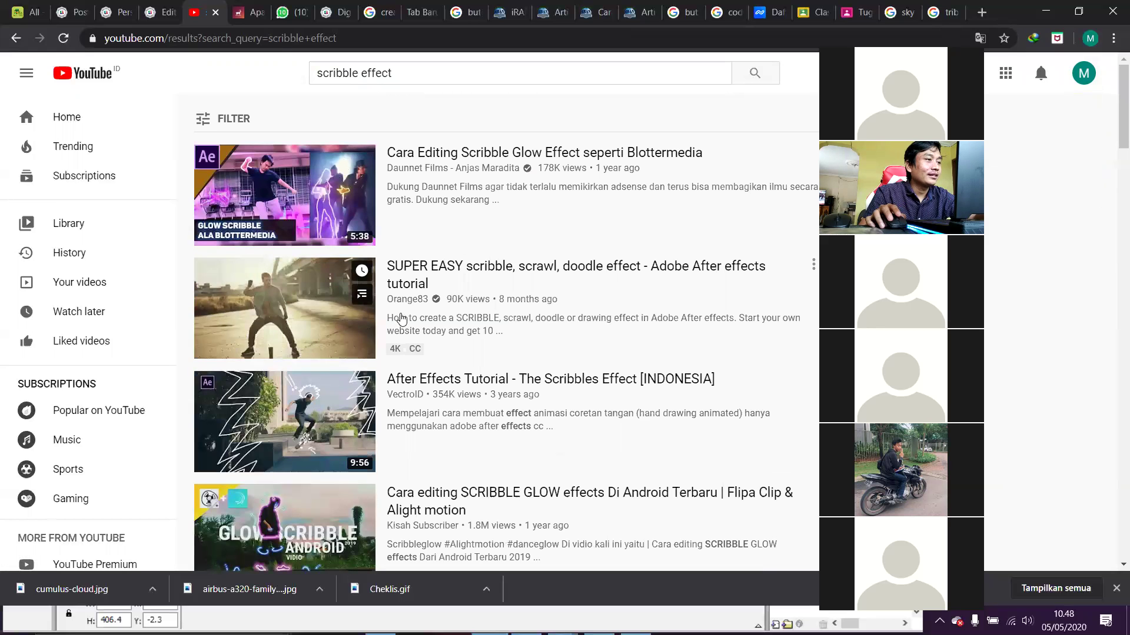
# - Look through the scribble effect results and open the "SUPER EASY scribble, scrawl, doodle effect - Adobe After effects tutorial" video
pyautogui.scroll(-1, 400, 318)
pyautogui.scroll(1, 401, 318)
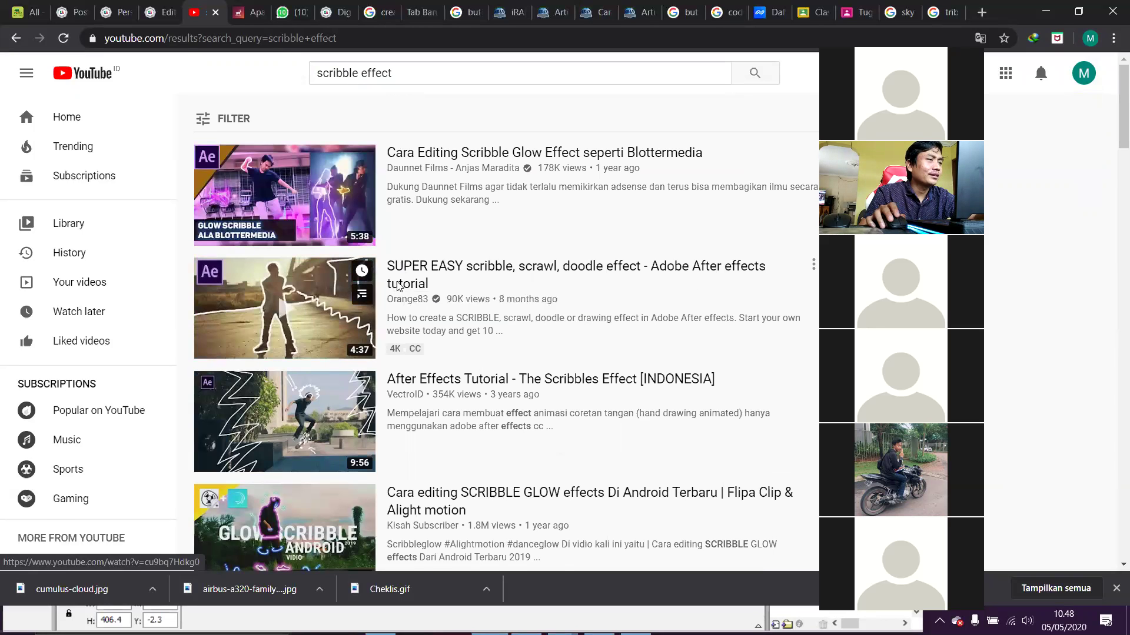
pyautogui.scroll(-5, 399, 286)
pyautogui.scroll(-3, 398, 286)
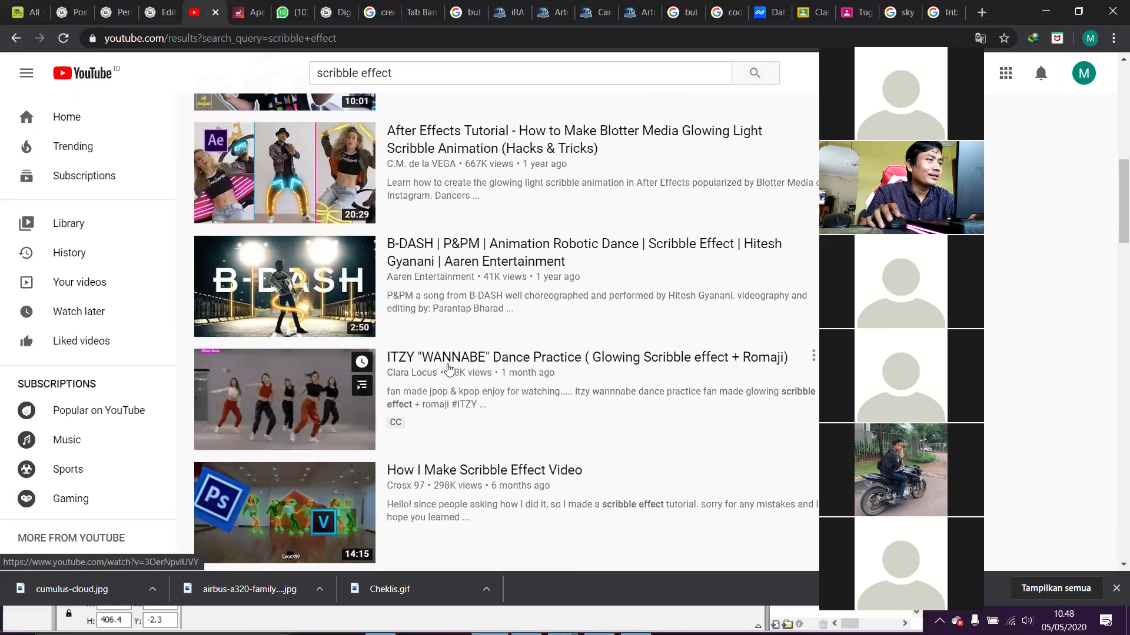
pyautogui.scroll(8, 322, 199)
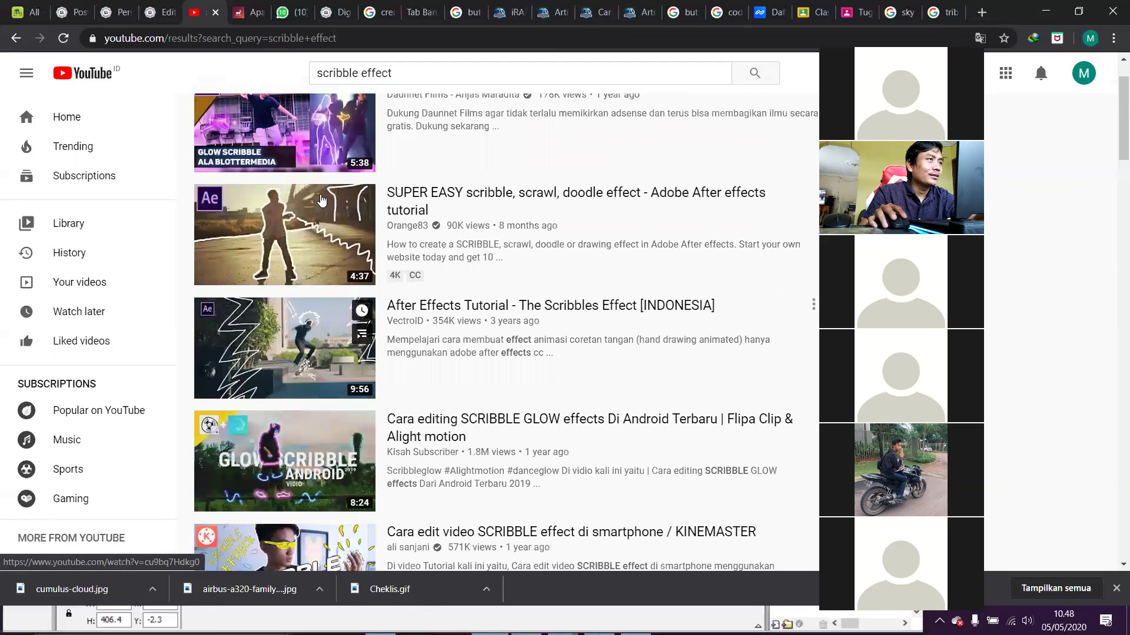
pyautogui.click(331, 304)
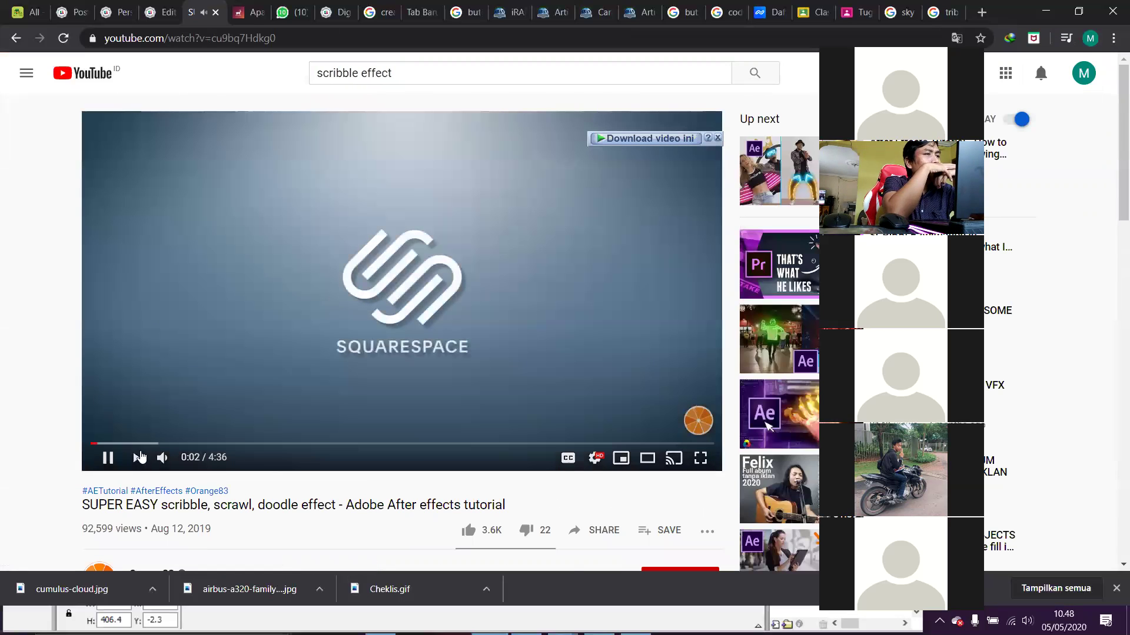
# - Skip ahead through the scribble effect tutorial to about 3:10 and turn on its English captions
pyautogui.click(145, 443)
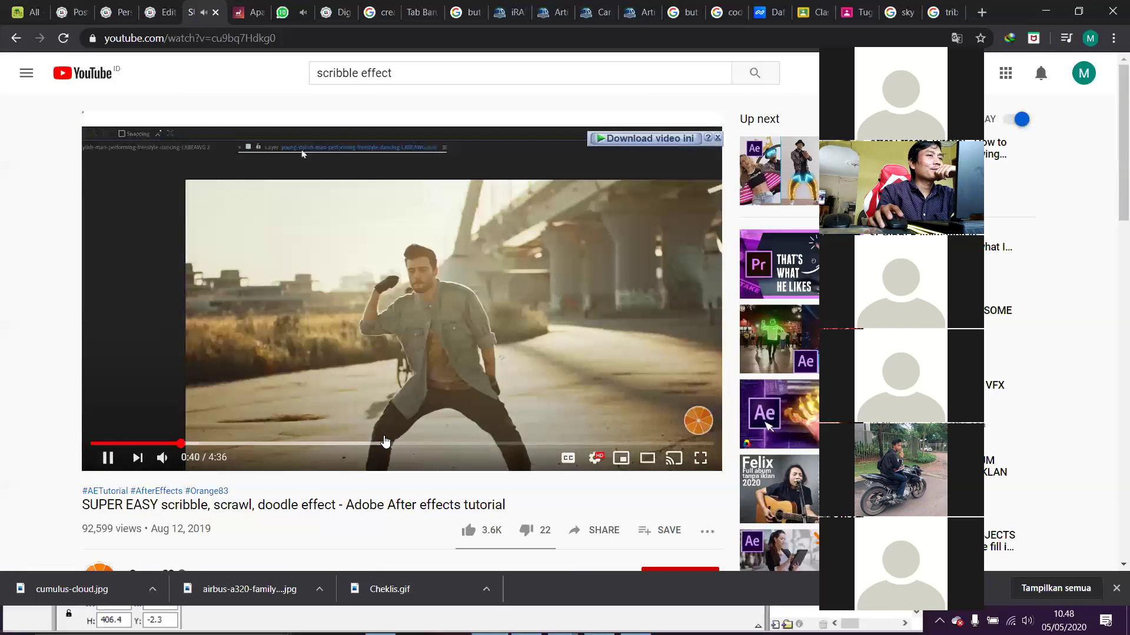
pyautogui.click(385, 442)
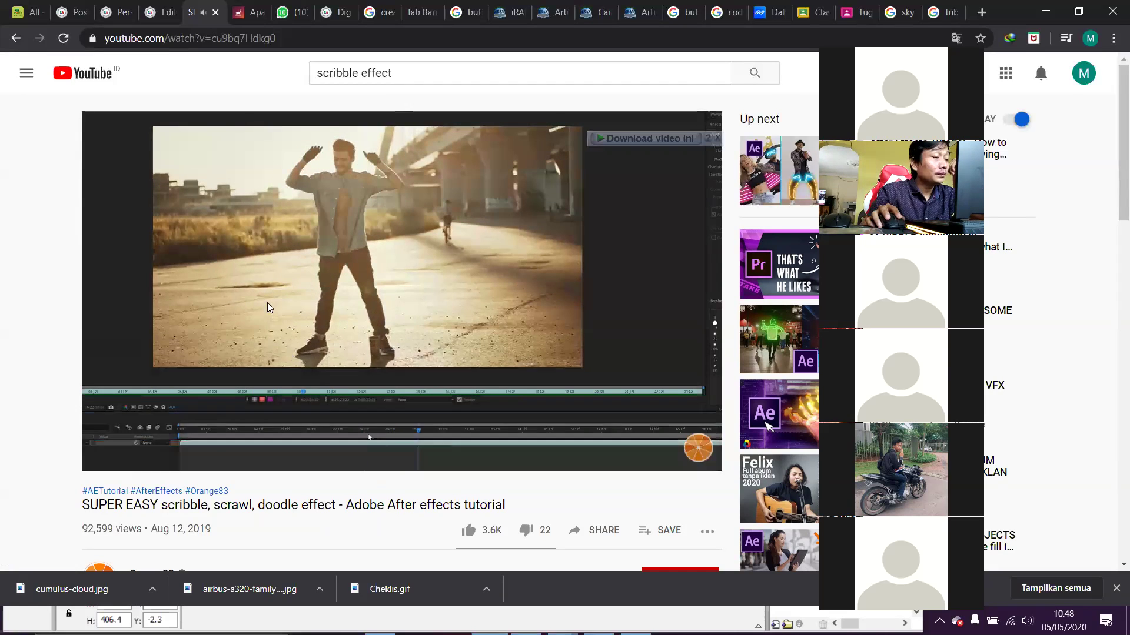
pyautogui.click(519, 443)
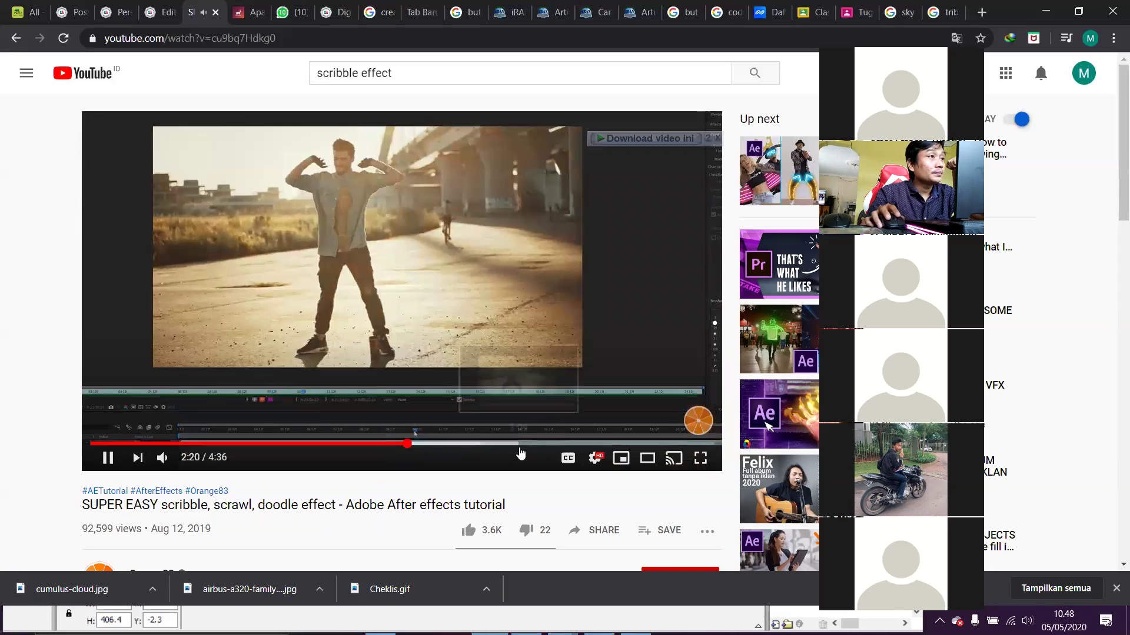
pyautogui.click(566, 457)
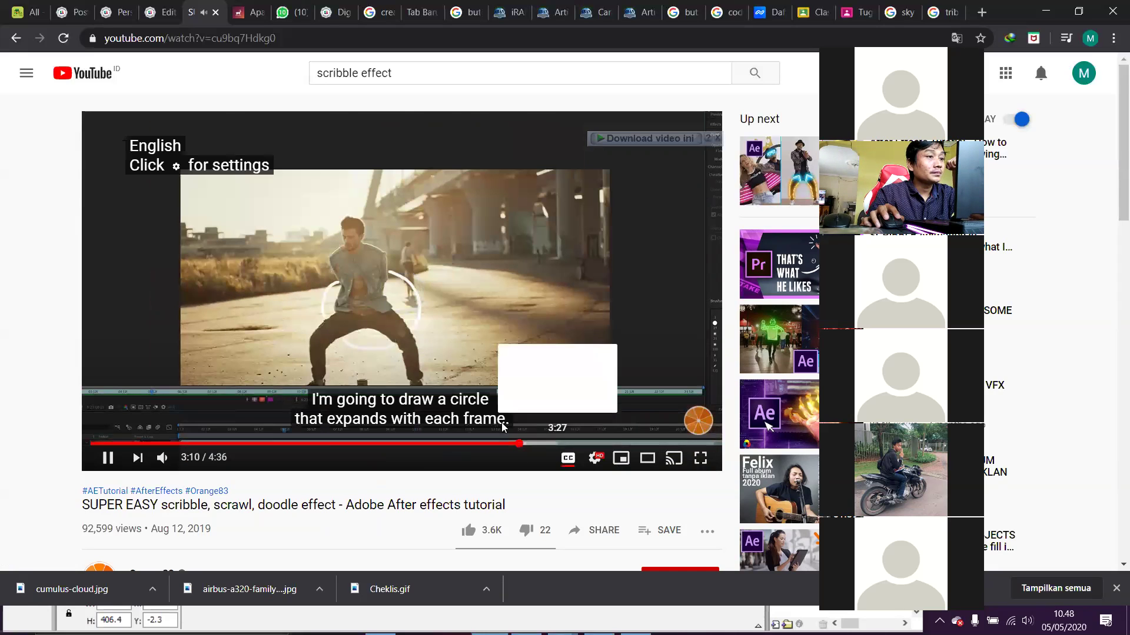